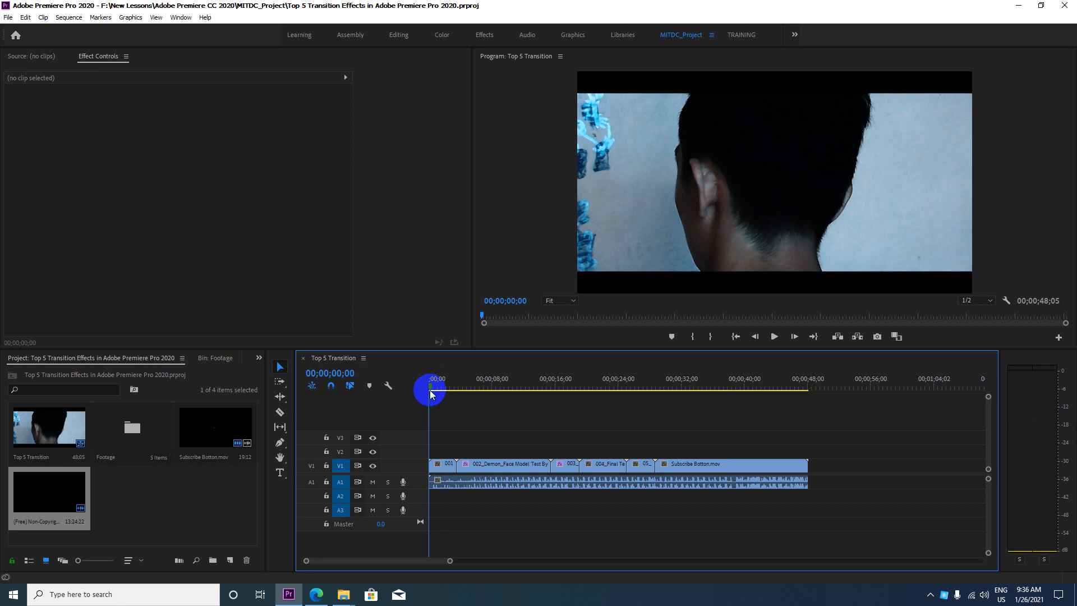
- Select the first clip on V1, move the playhead to its cut with the second clip, and make the timeline area taller
mouse_move(432, 388)
mouse_down()
mouse_move(466, 386)
mouse_move(454, 388)
mouse_move(466, 387)
mouse_move(459, 379)
mouse_move(420, 397)
mouse_up()
click(441, 467)
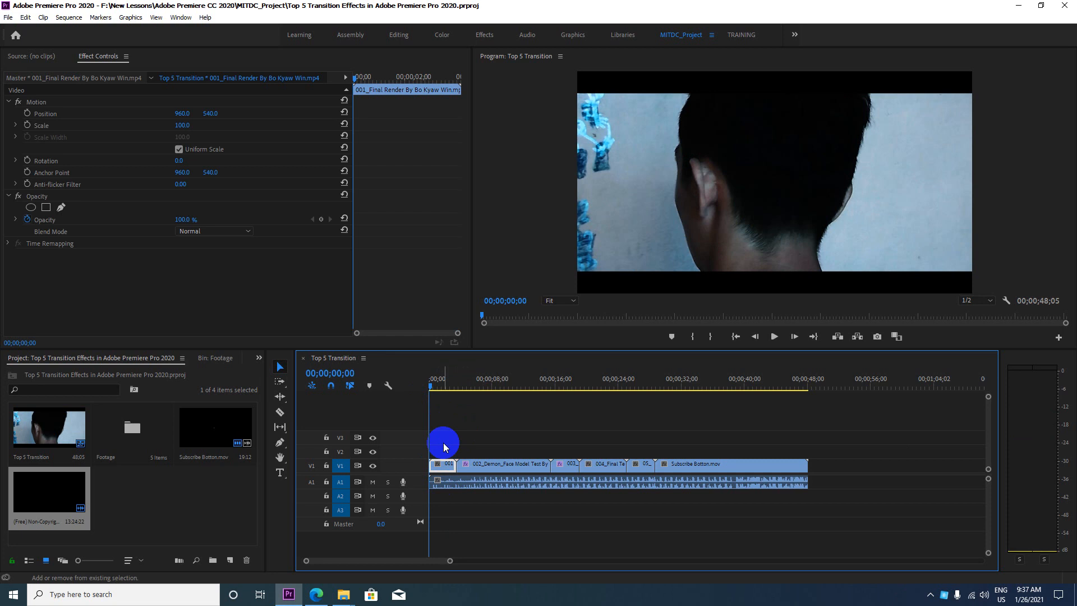
key(Down)
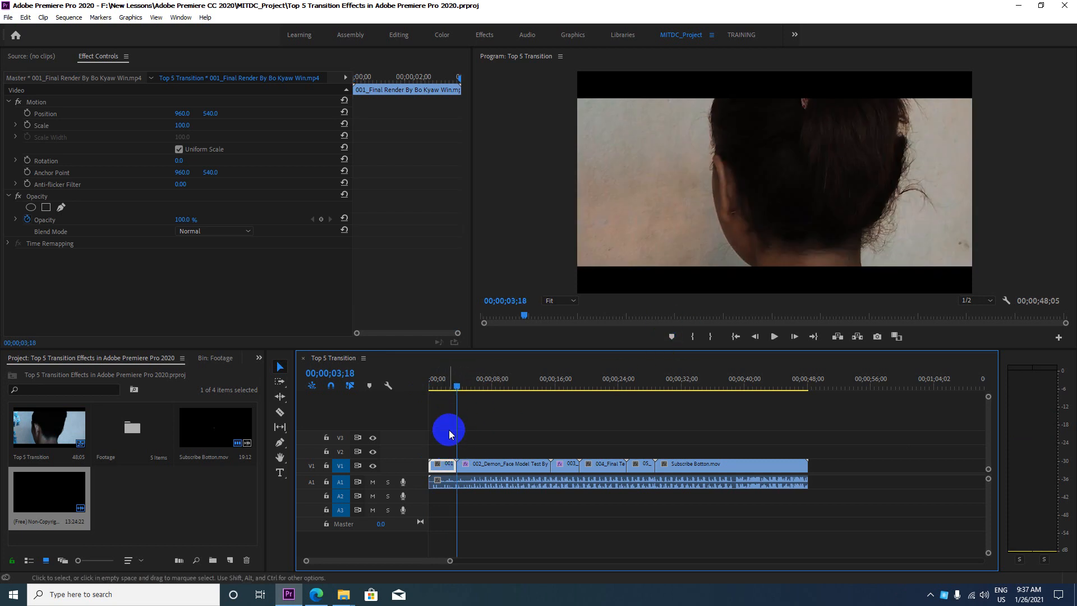
click(463, 467)
click(448, 466)
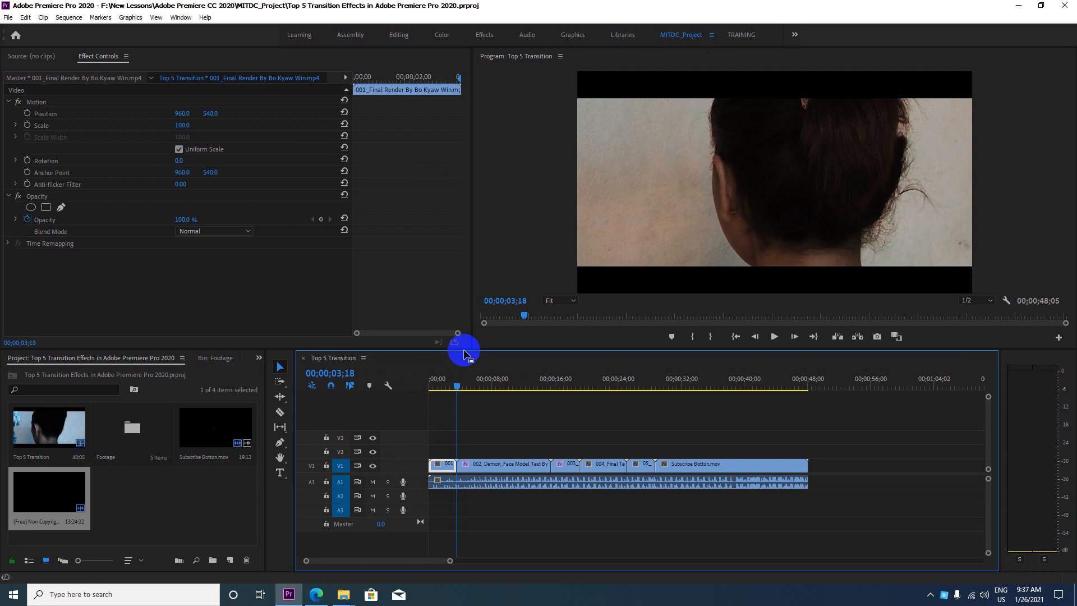
drag(461, 351, 461, 339)
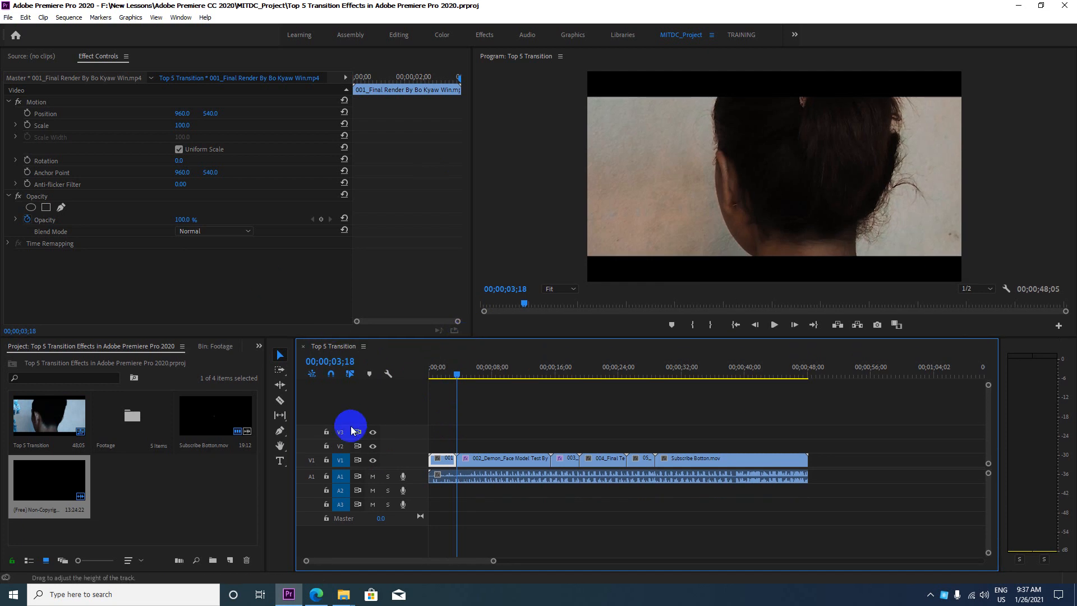
- Search the effects library for "dip" to find the Dip transitions
click(258, 345)
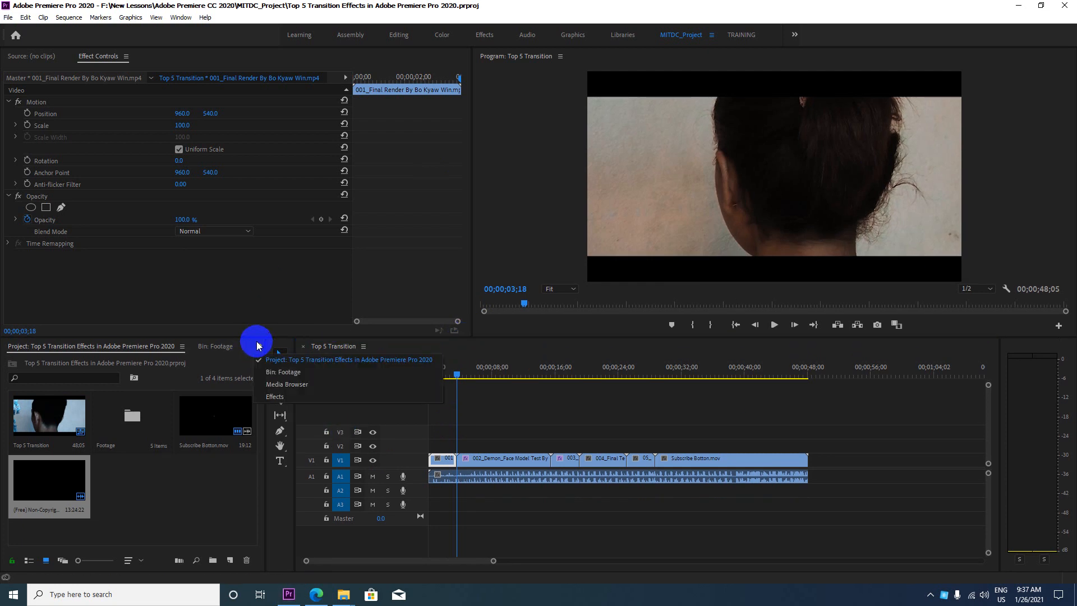
click(275, 397)
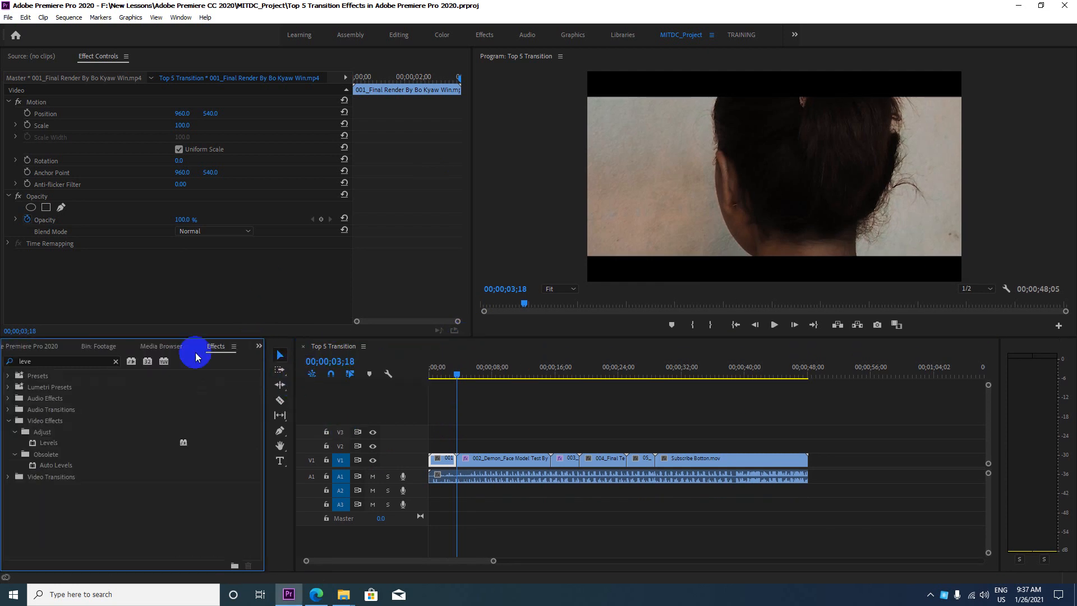
drag(35, 361, 2, 350)
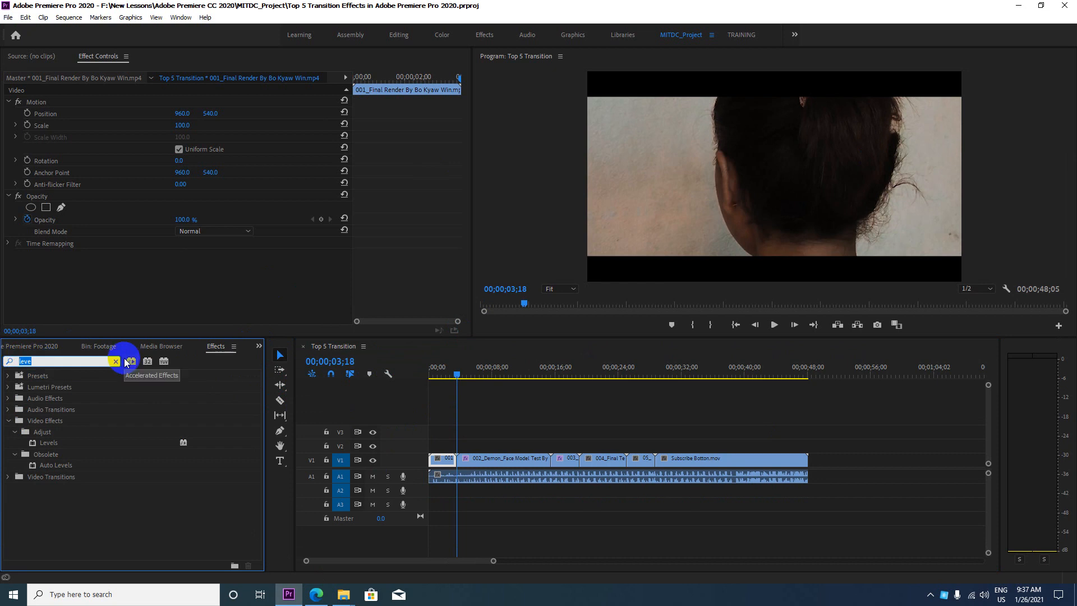
text(dj)
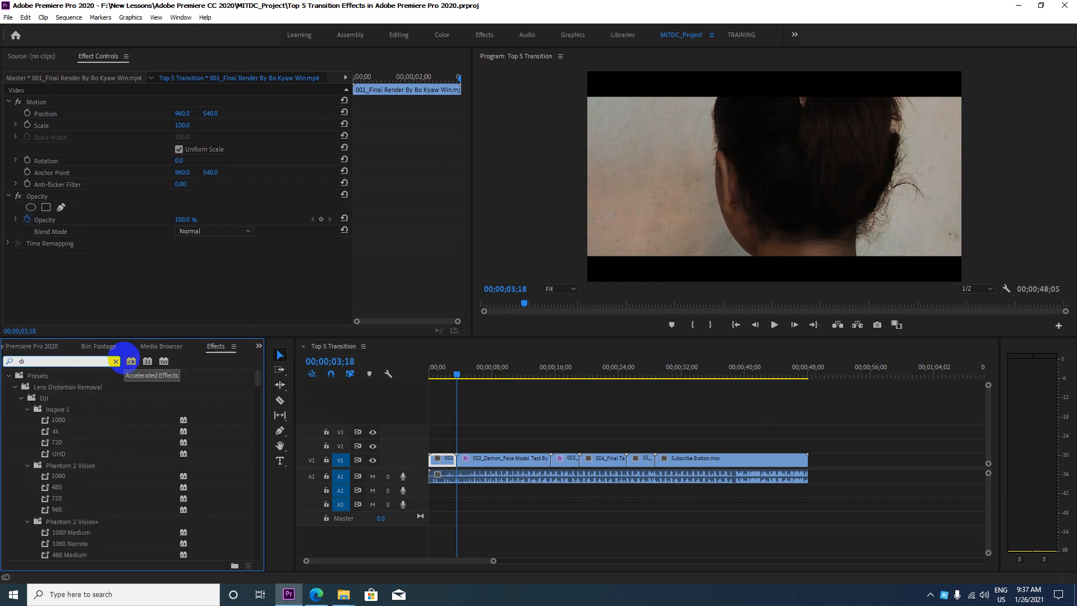
text(p)
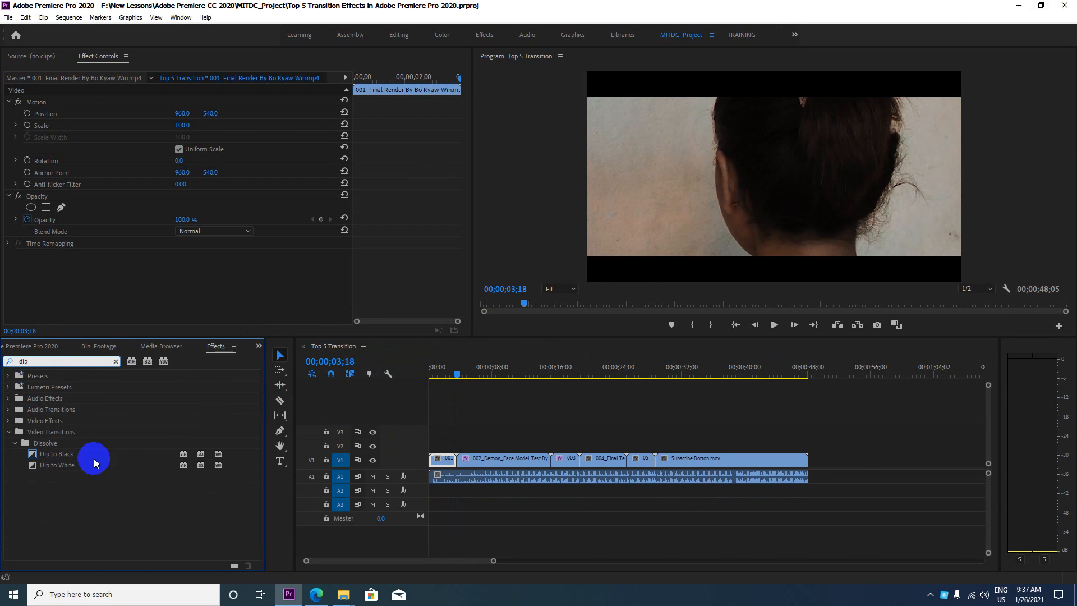
- Apply the Dip to Black transition at the cut between the first and second clips on V1, accepting repeated frames
click(55, 452)
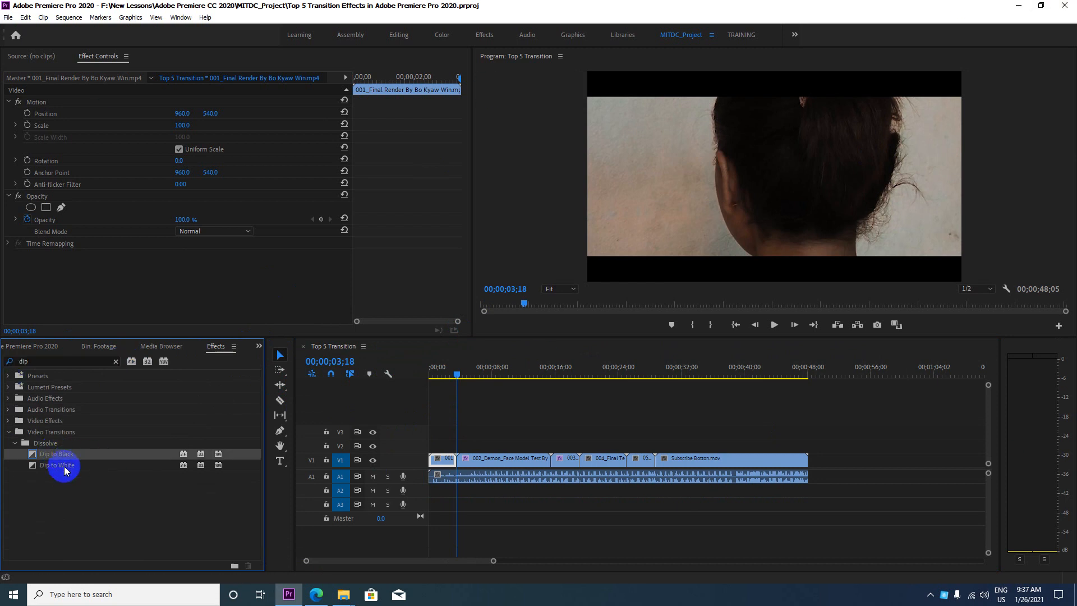
drag(76, 462, 461, 462)
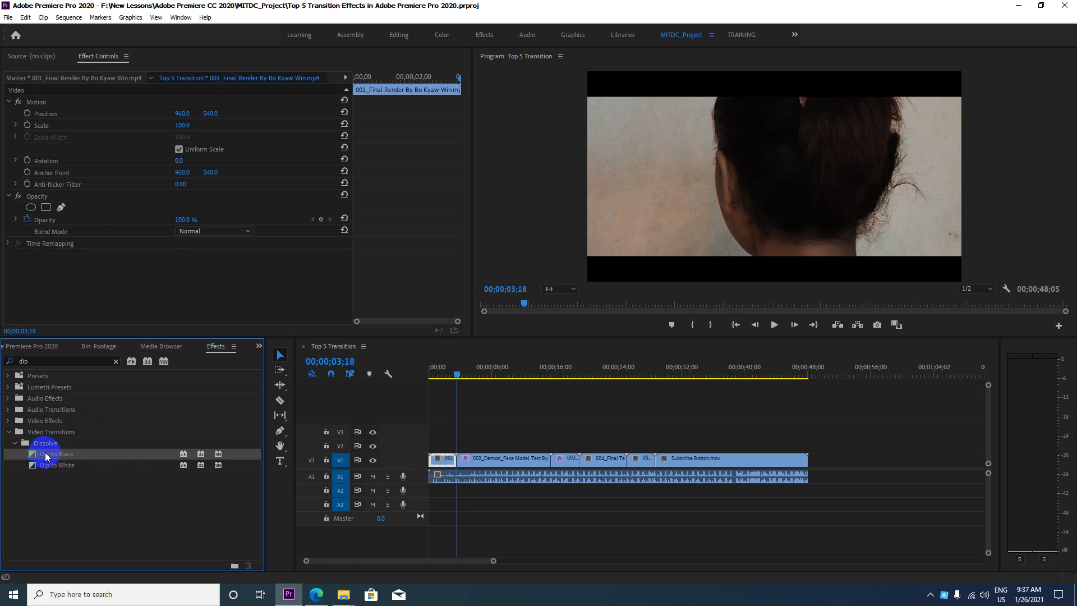
drag(46, 456, 458, 463)
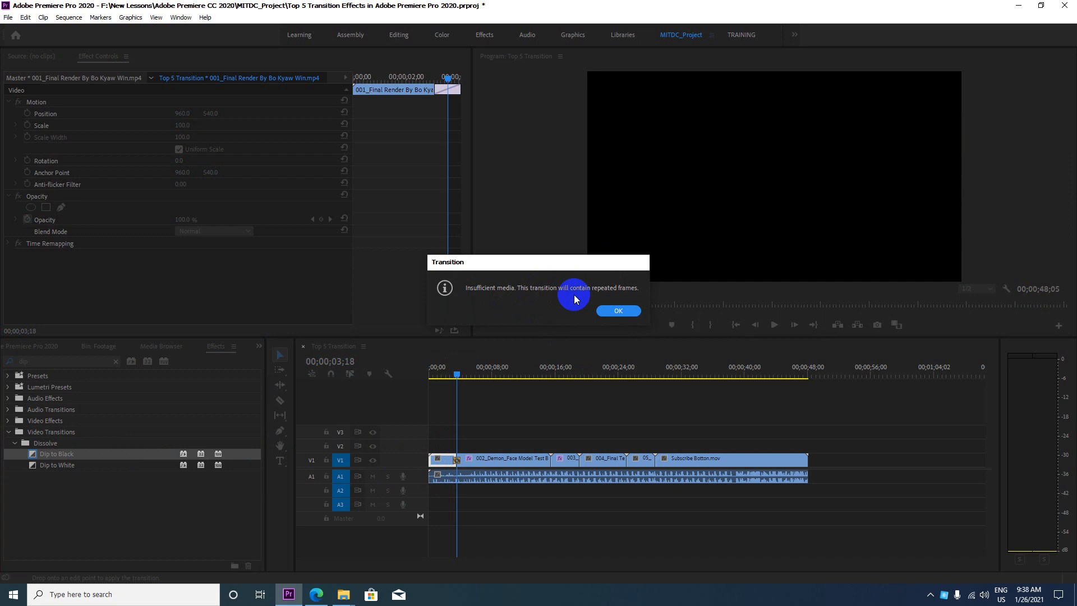
drag(547, 266, 490, 192)
click(560, 234)
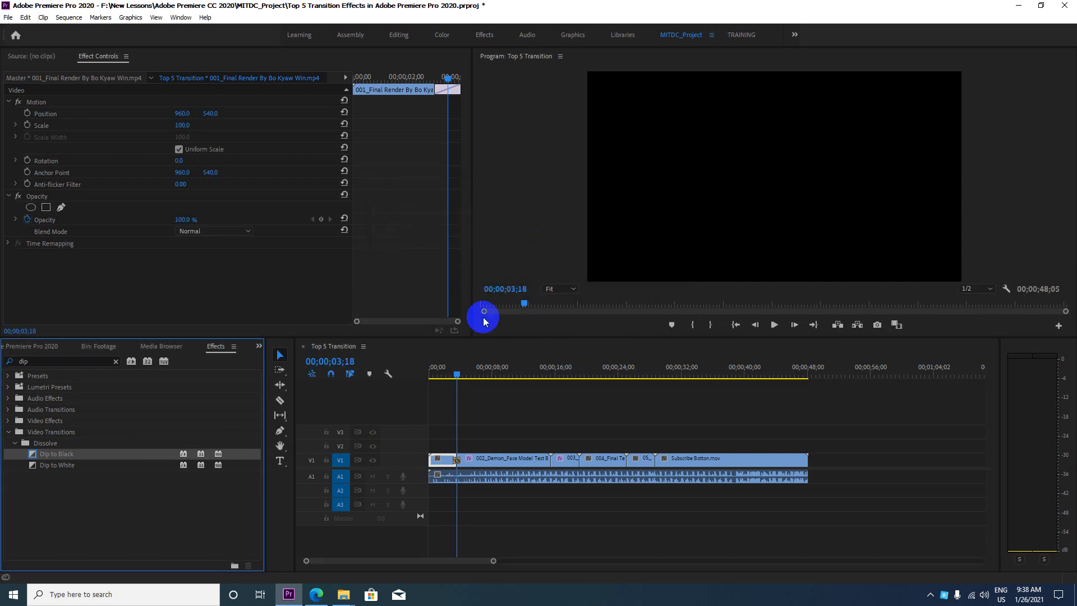
- Select the Dip to Black transition and scrub from just before it to the cut between the two clips
drag(455, 384, 451, 374)
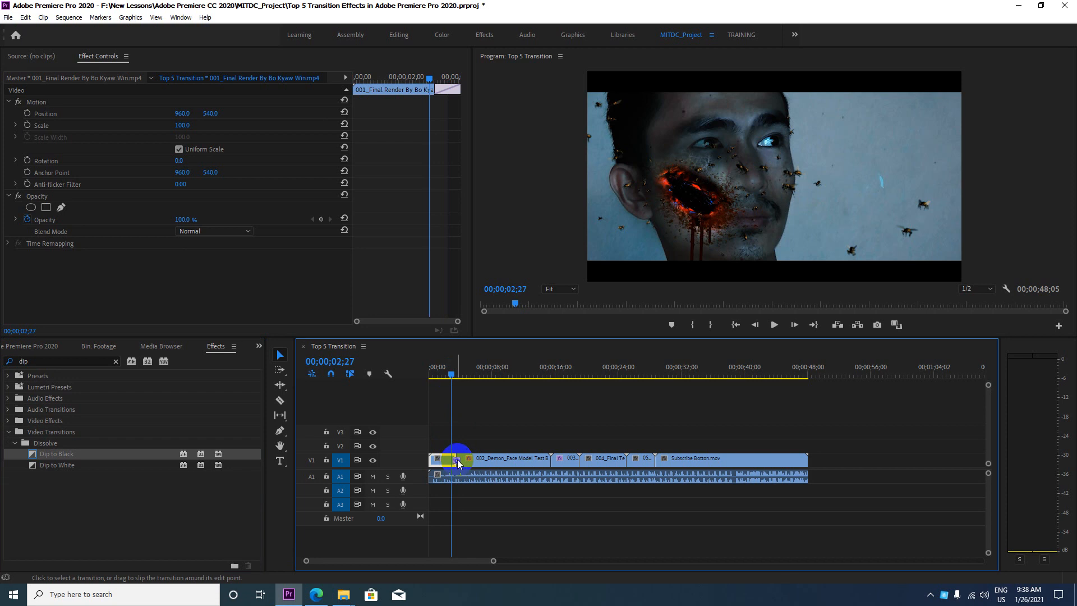
click(456, 460)
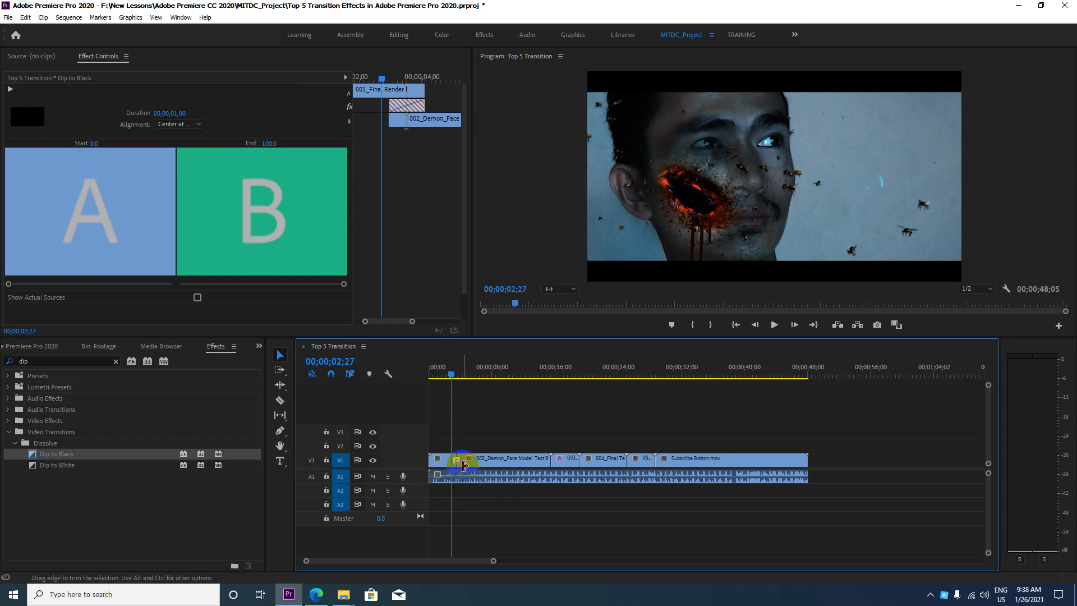
key(equal)
key(equal)
key(equal)
key(equal)
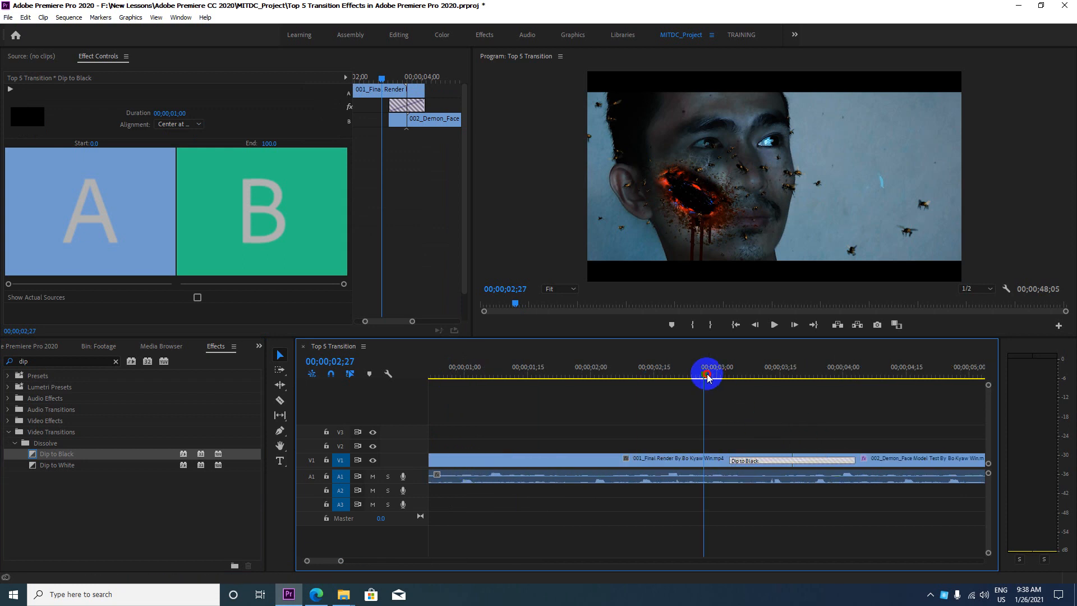
drag(708, 377, 792, 379)
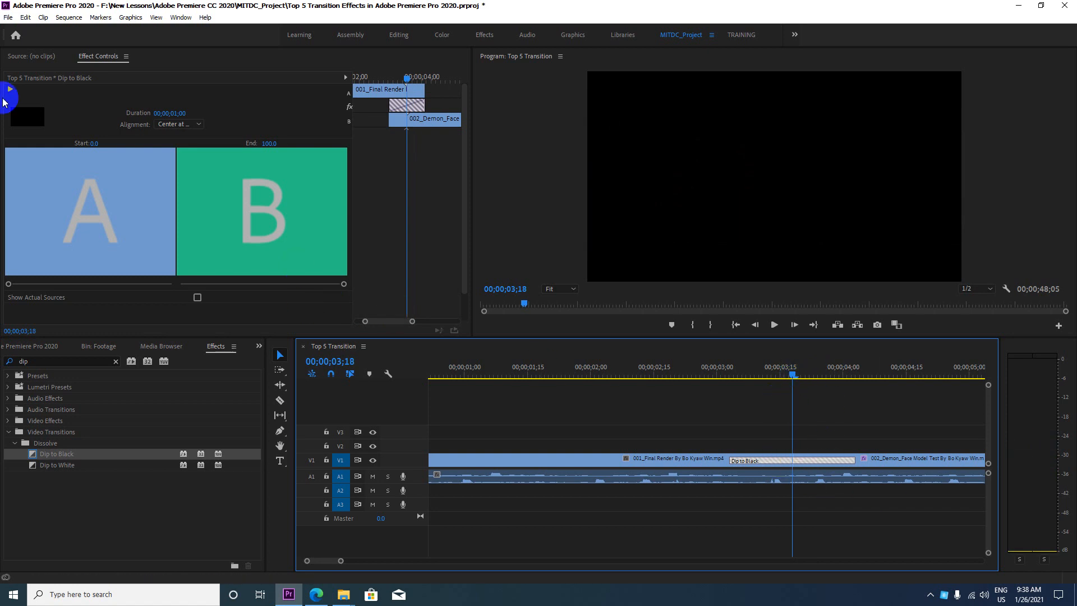
- Close Effect Controls and reopen it to show the Dip to Black transition's settings
click(127, 56)
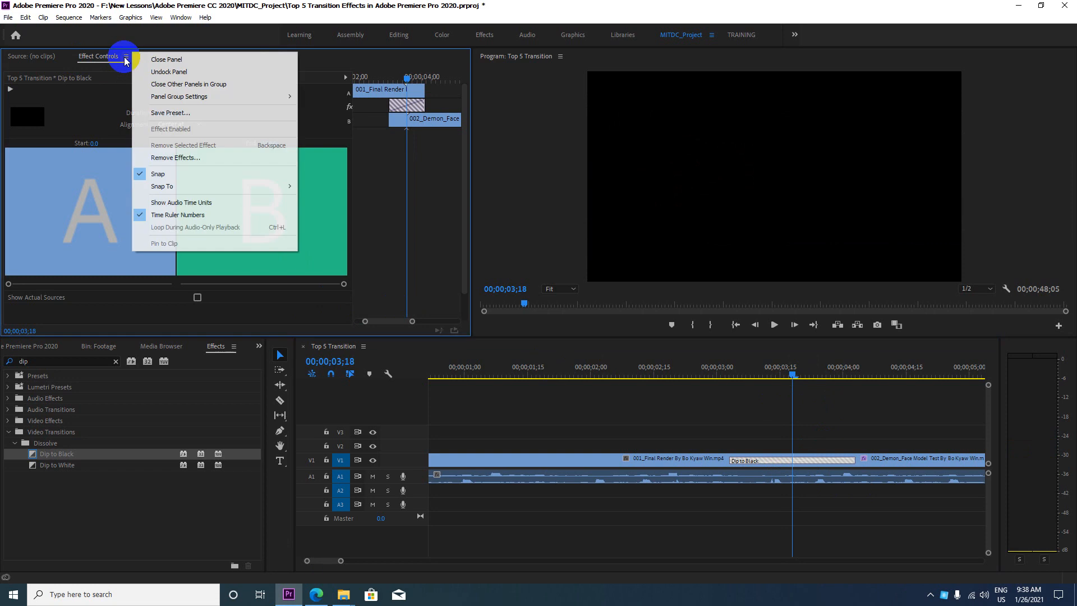
click(150, 77)
click(180, 18)
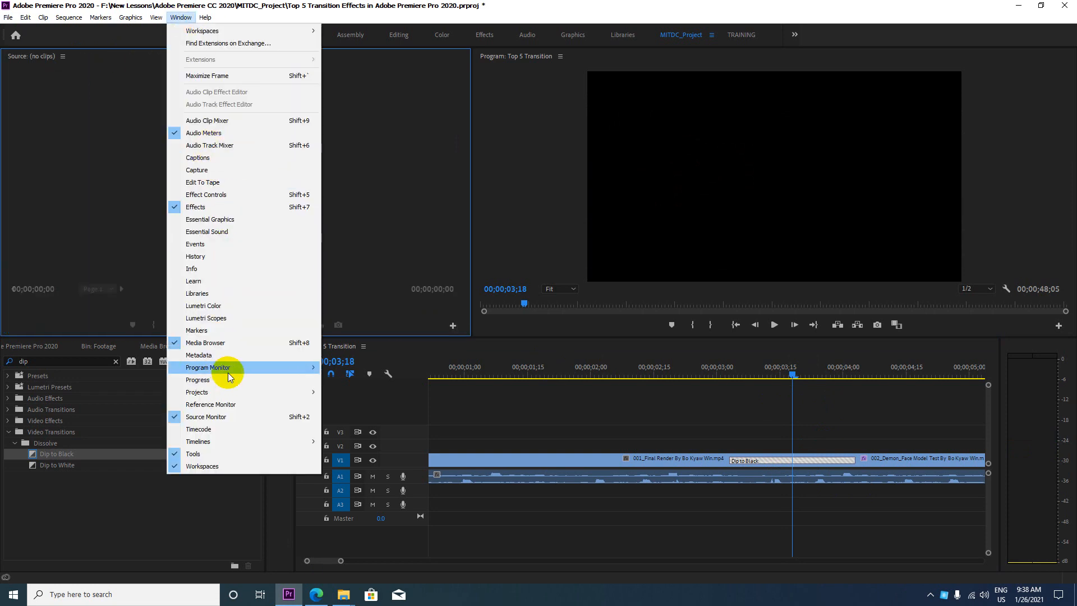
click(261, 194)
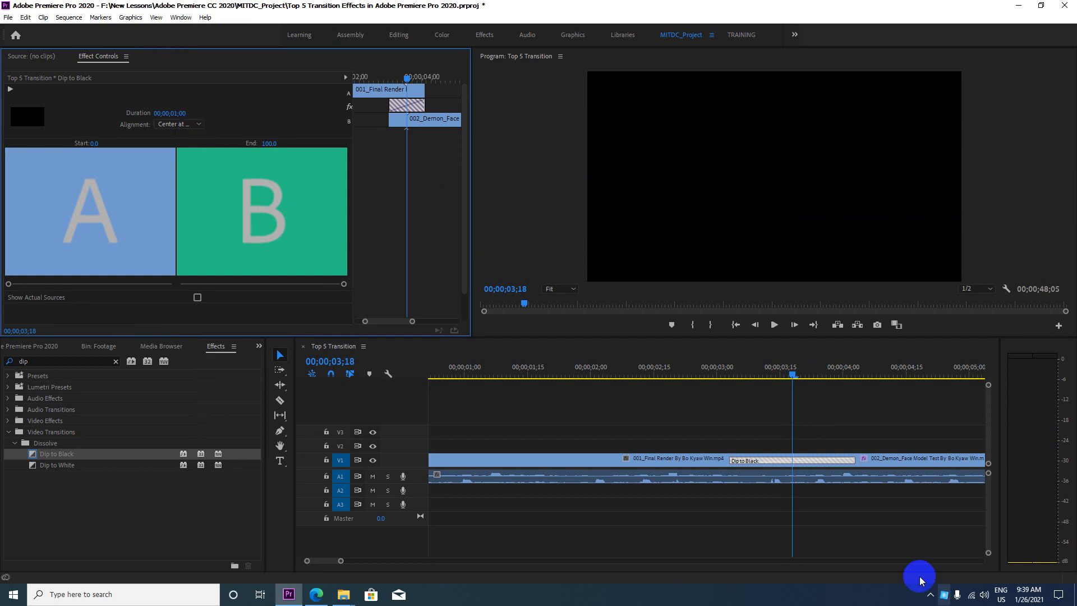
- Try the End at Cut and Start at Cut alignments on the Dip to Black transition, and return it to Center at Cut
click(804, 461)
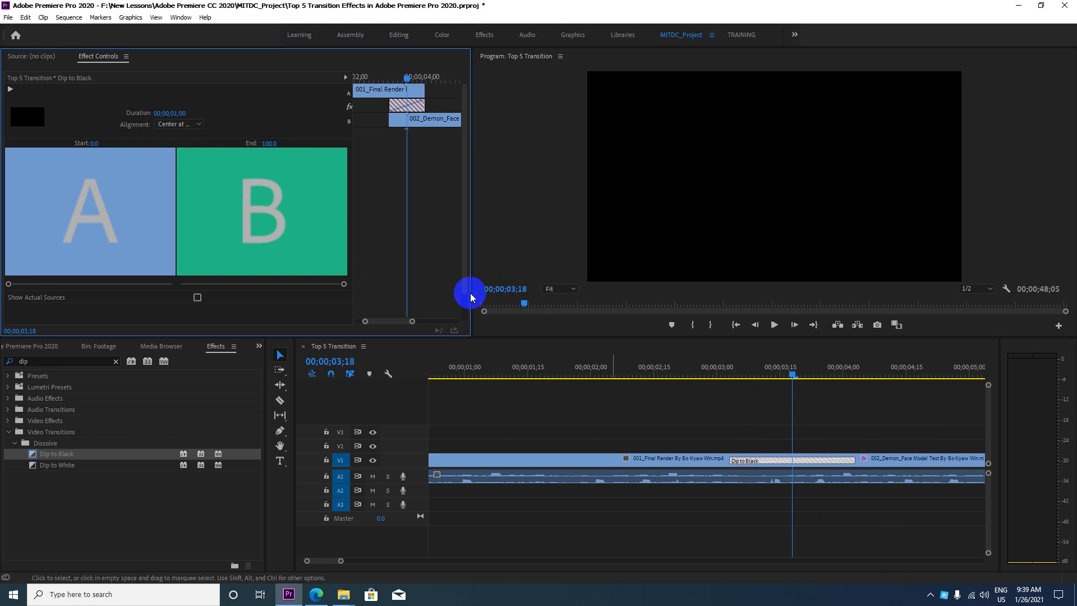
click(200, 124)
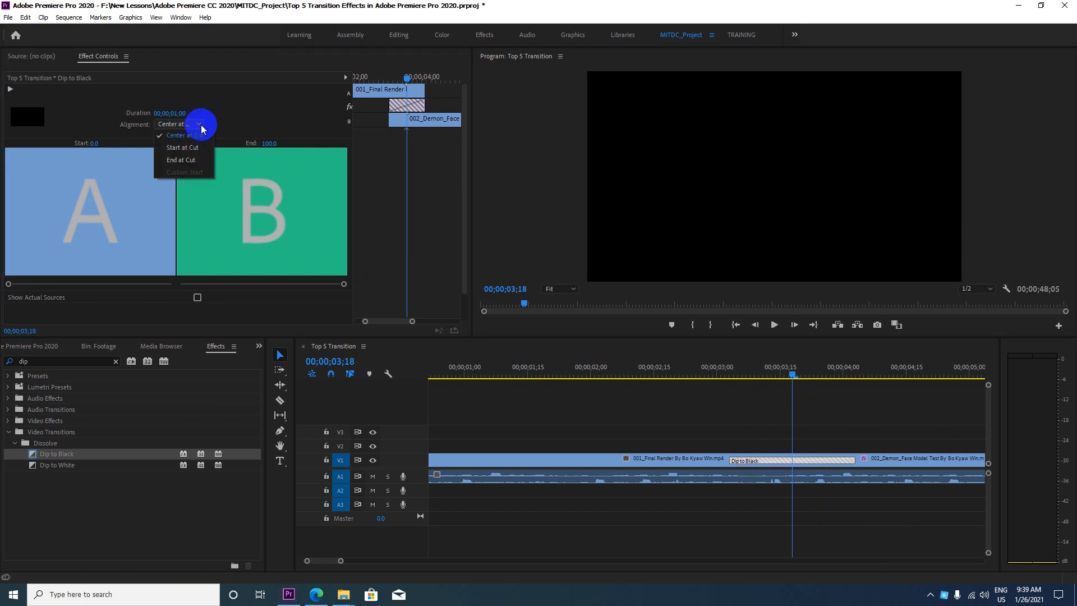
click(190, 163)
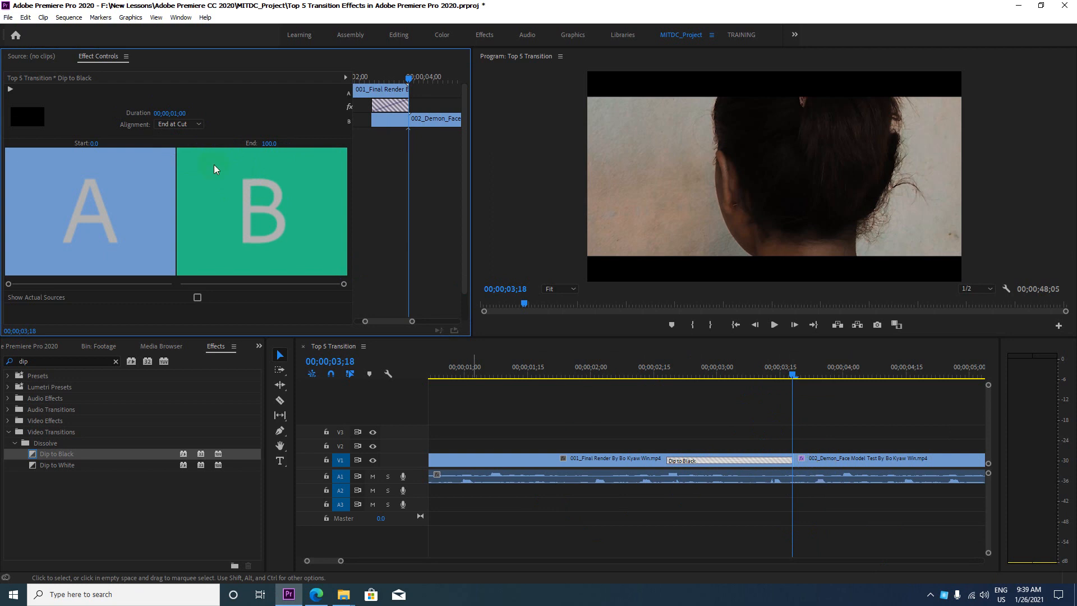
click(199, 124)
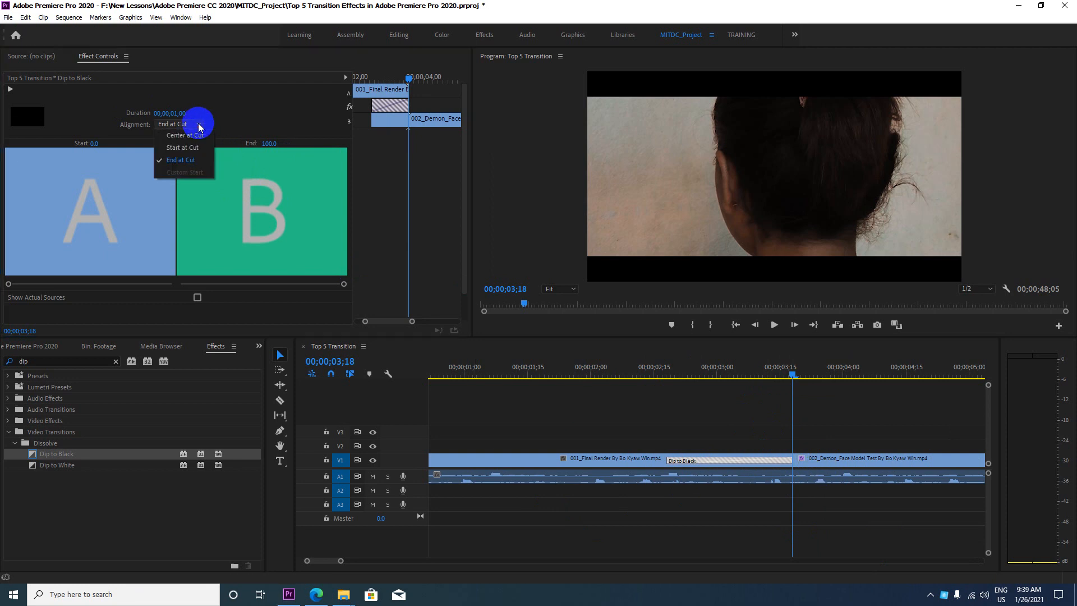
click(193, 148)
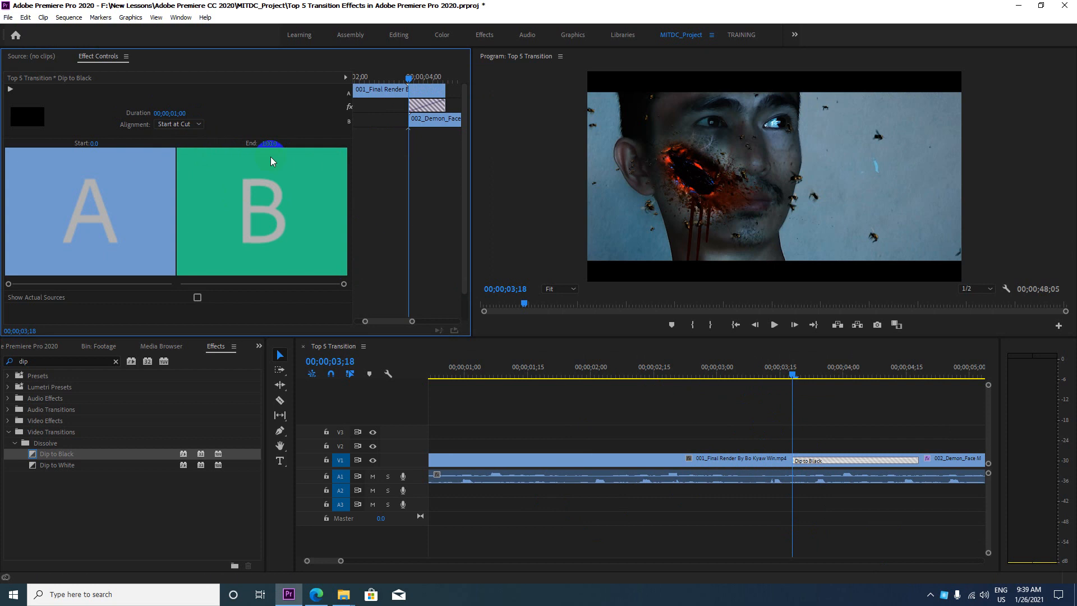
click(199, 126)
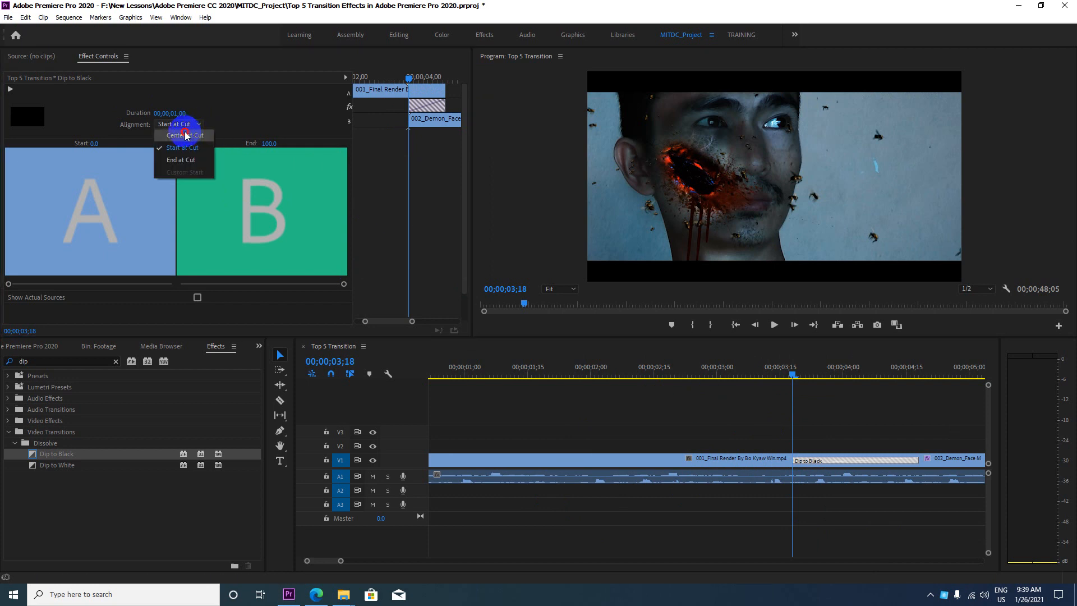
click(185, 135)
- Move the playhead into the first half of the Dip to Black transition and set the transition's duration to 00;00;02;00
drag(793, 373, 737, 368)
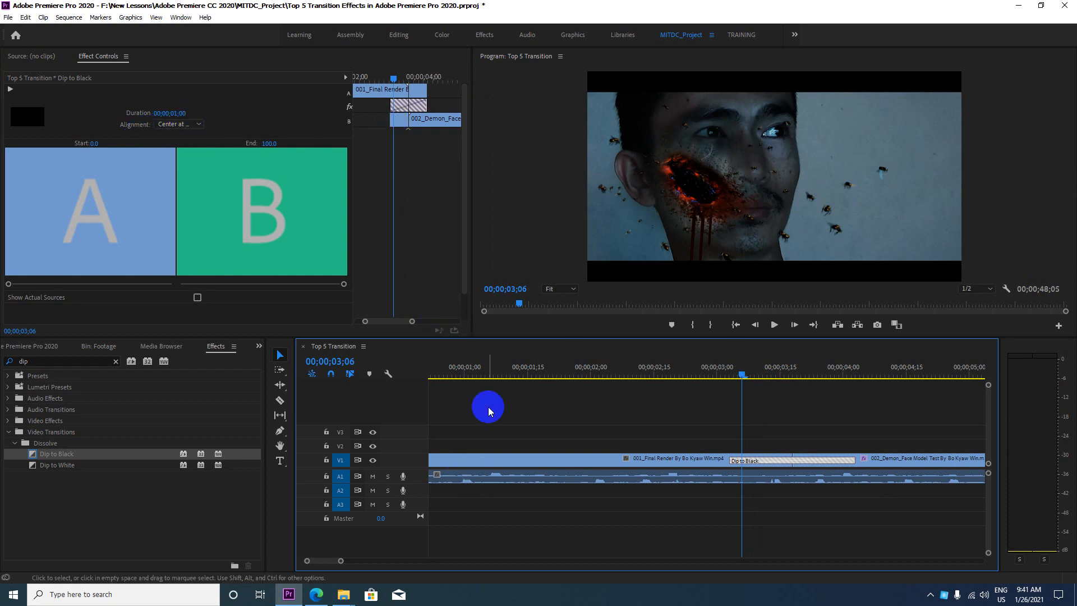
click(174, 112)
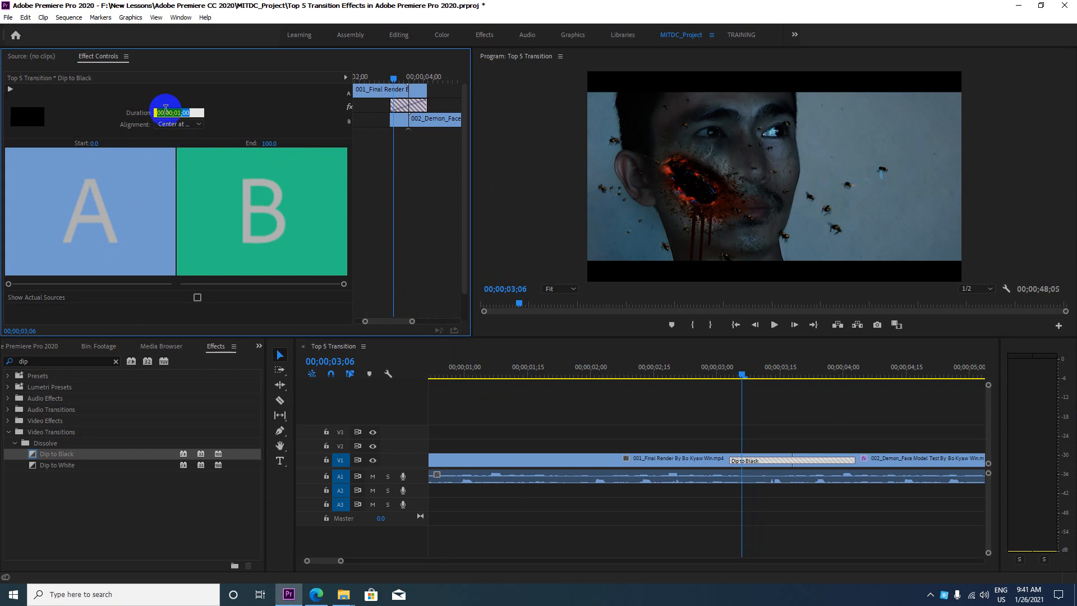
click(180, 111)
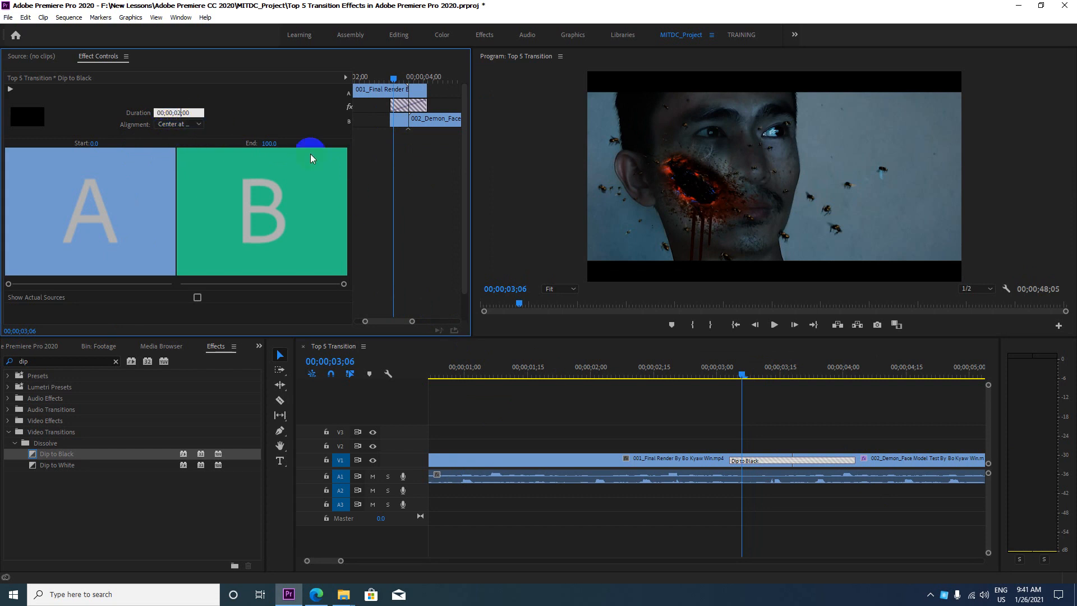
click(251, 116)
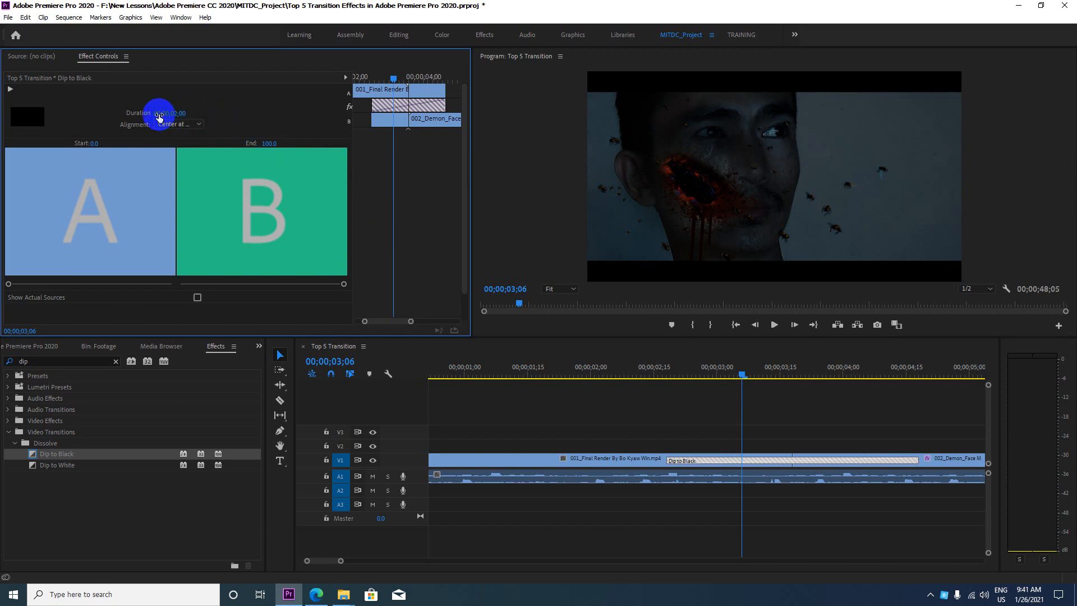
drag(183, 115, 185, 118)
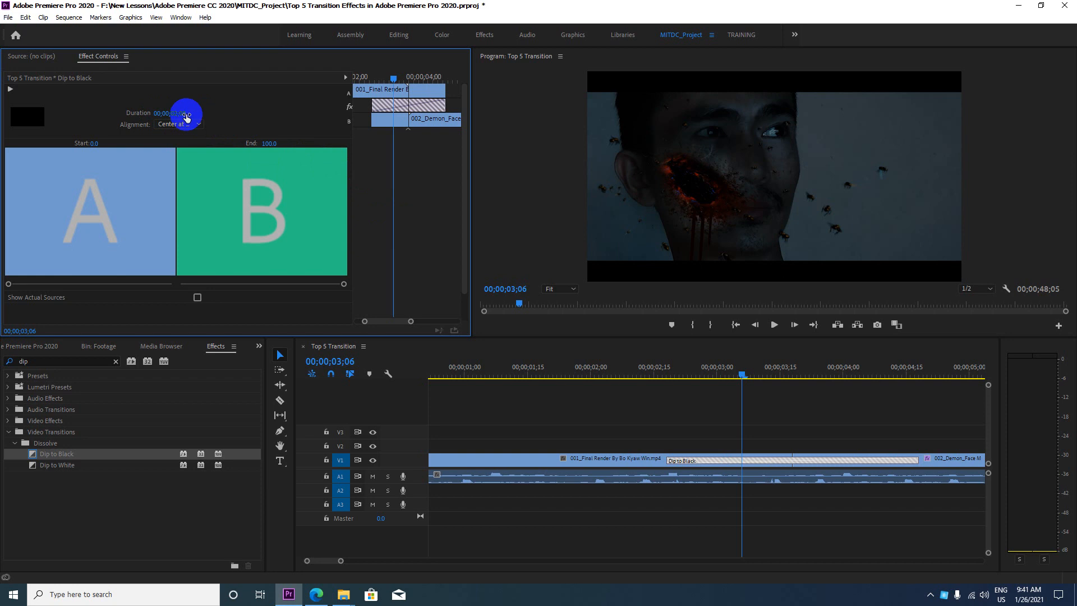
click(186, 115)
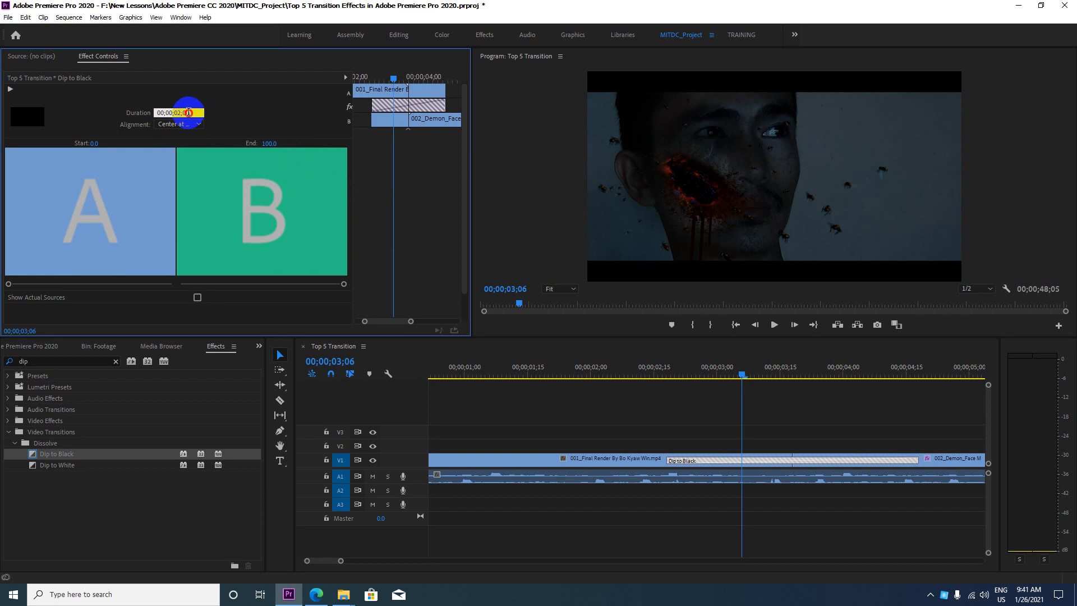
mouse_move(189, 113)
mouse_down()
mouse_move(154, 113)
mouse_move(197, 110)
mouse_up()
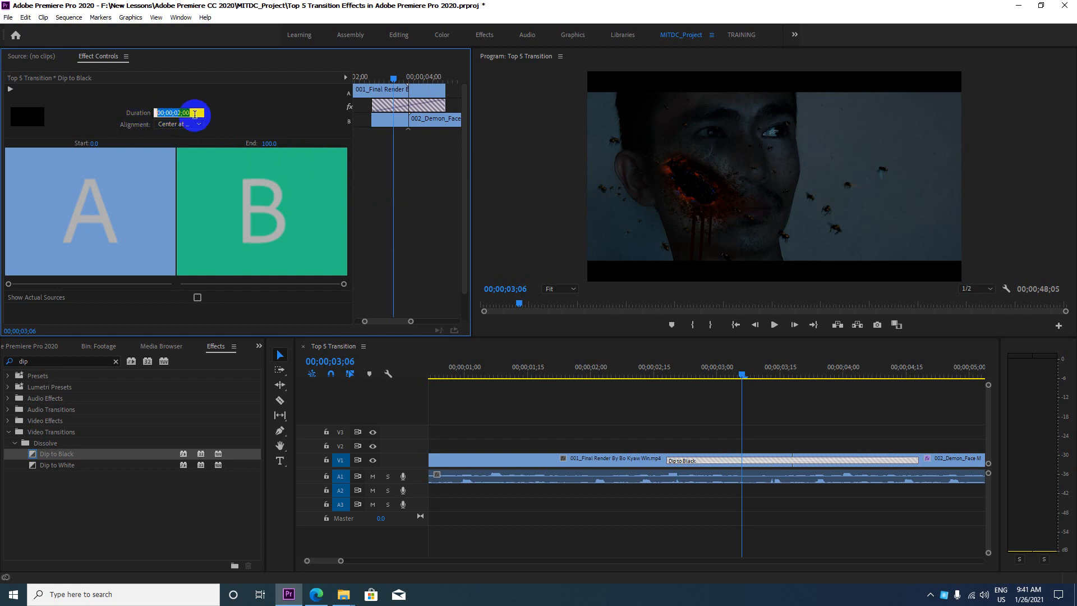
click(210, 114)
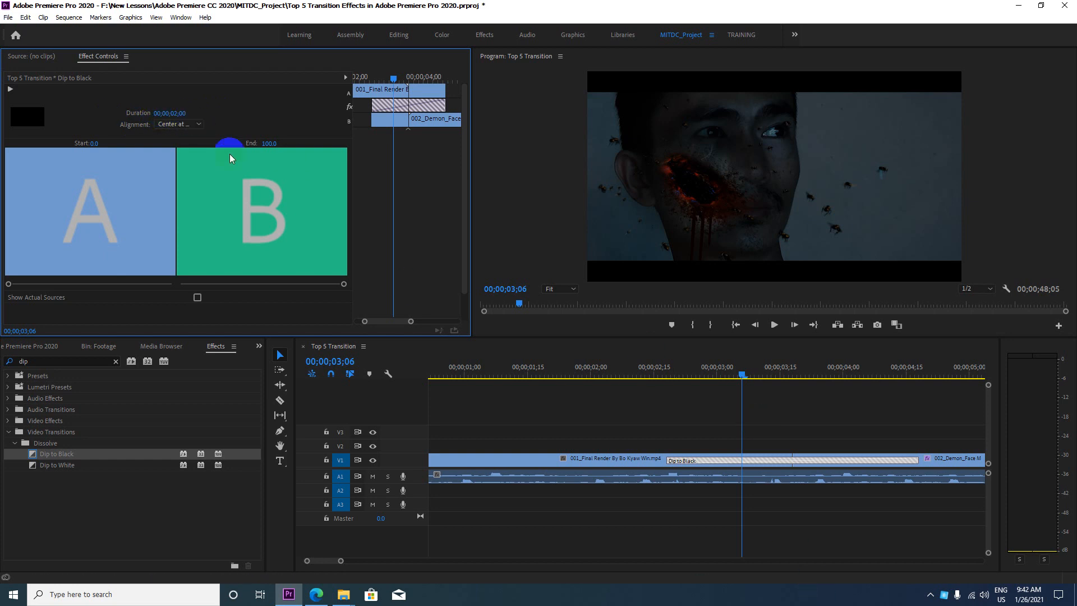
- Play the sequence from just before the Dip to Black transition to past its end, and scrub back to its middle
drag(744, 382, 650, 382)
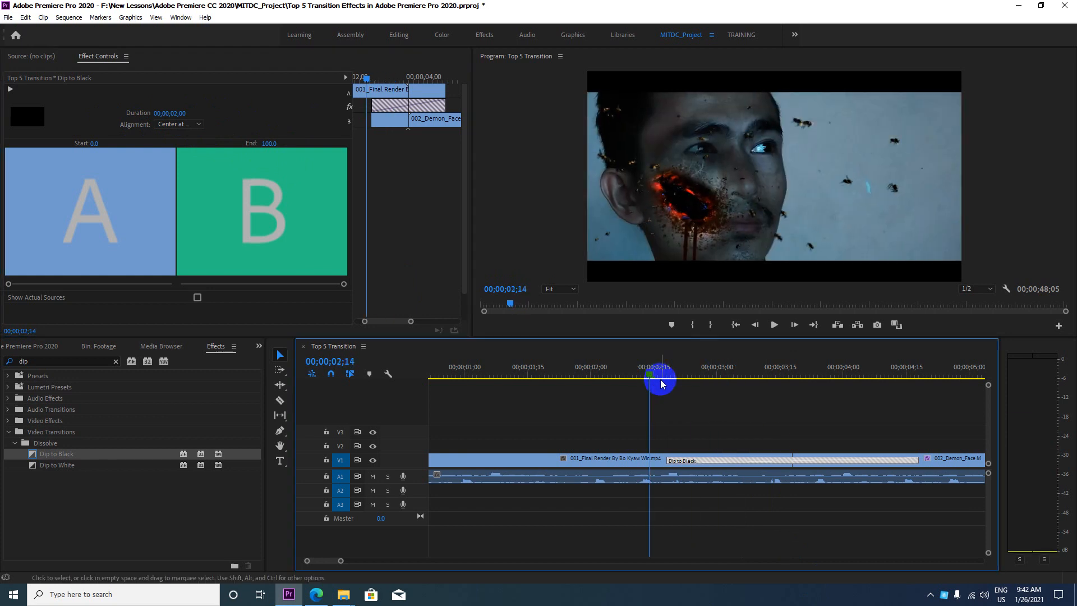
key(minus)
key(minus)
key(minus)
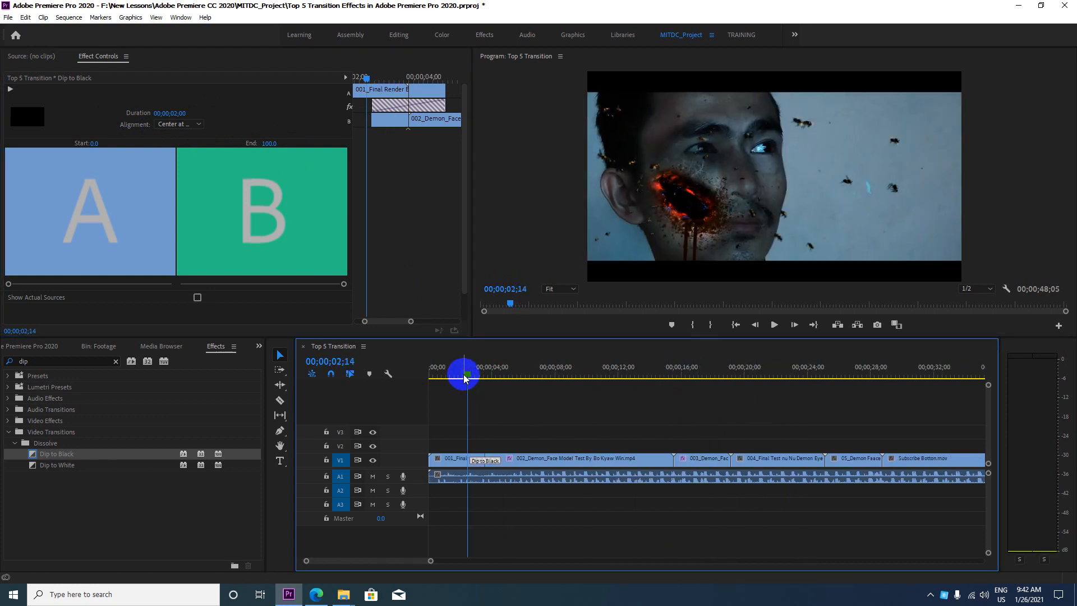
key(space)
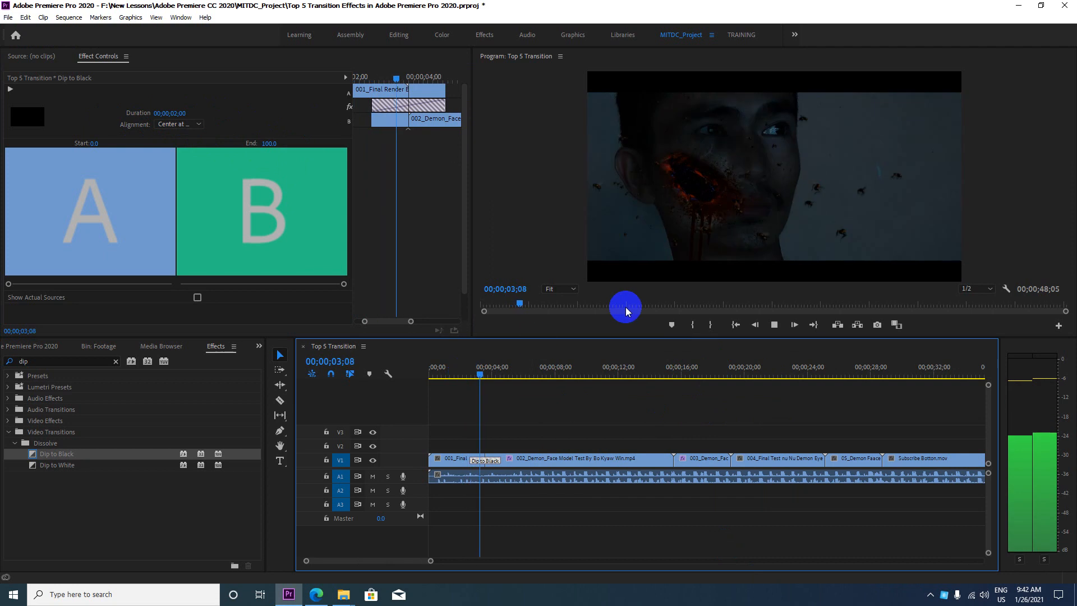
key(space)
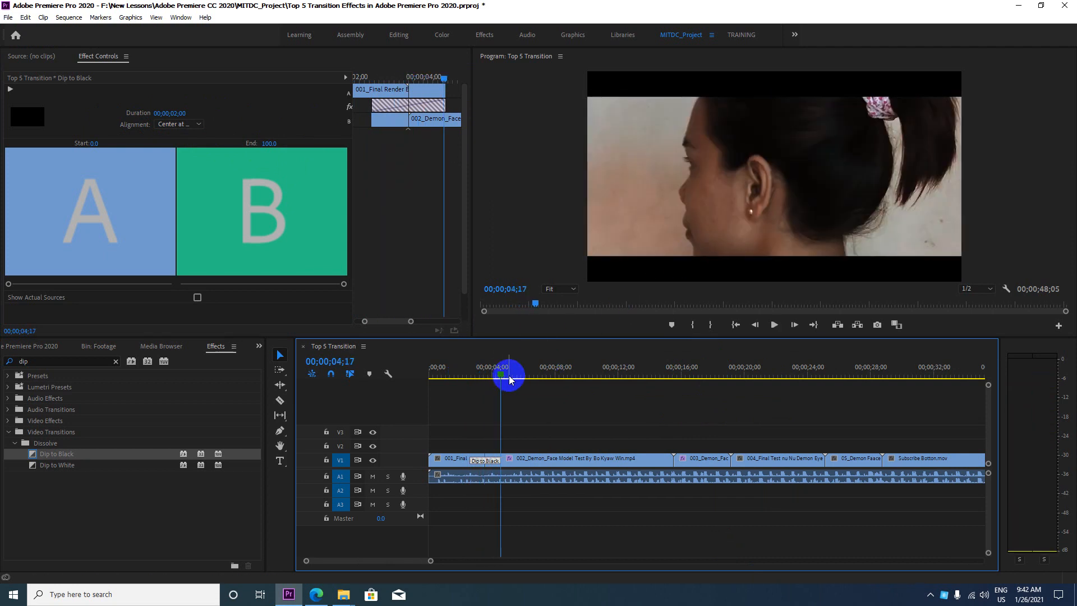
mouse_move(498, 380)
mouse_down()
mouse_move(472, 381)
mouse_move(485, 377)
mouse_up()
click(381, 296)
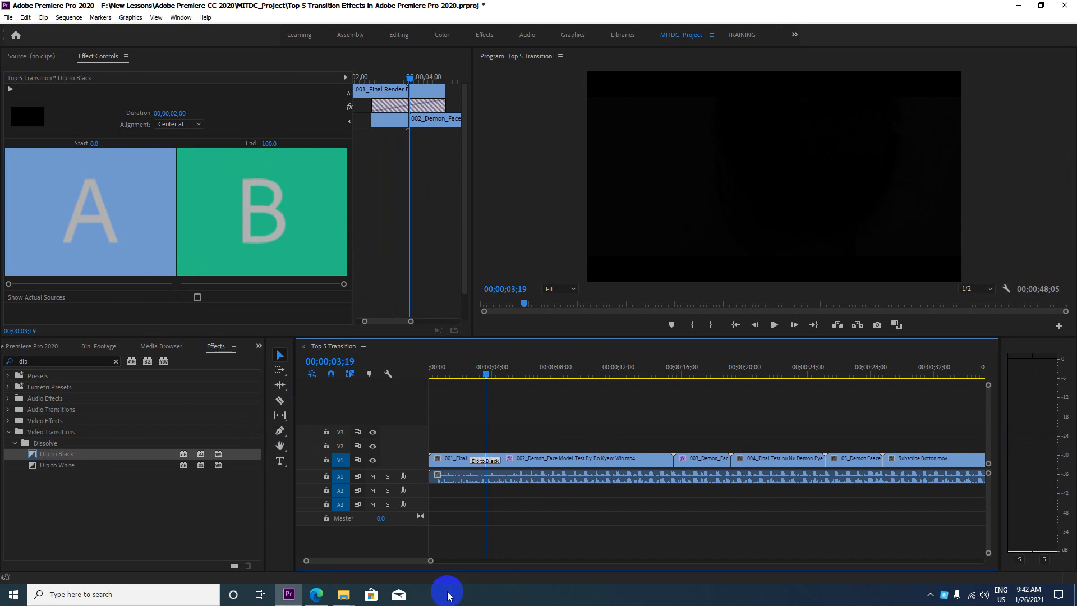
- Select the second clip with the playhead inside it and delete its Levels effect
drag(401, 560, 409, 560)
drag(558, 373, 509, 376)
click(519, 453)
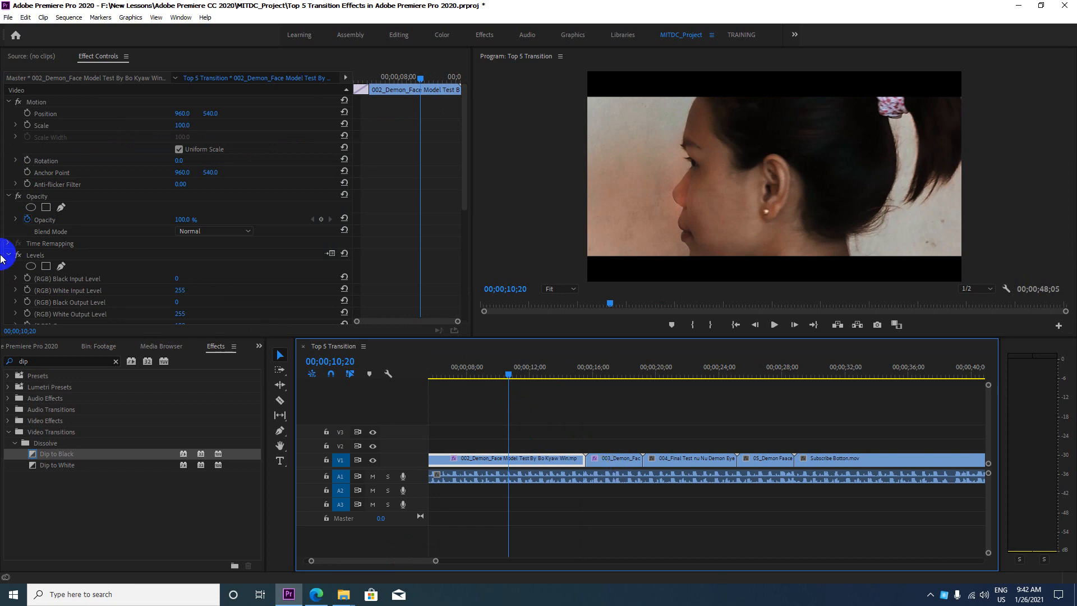
click(33, 256)
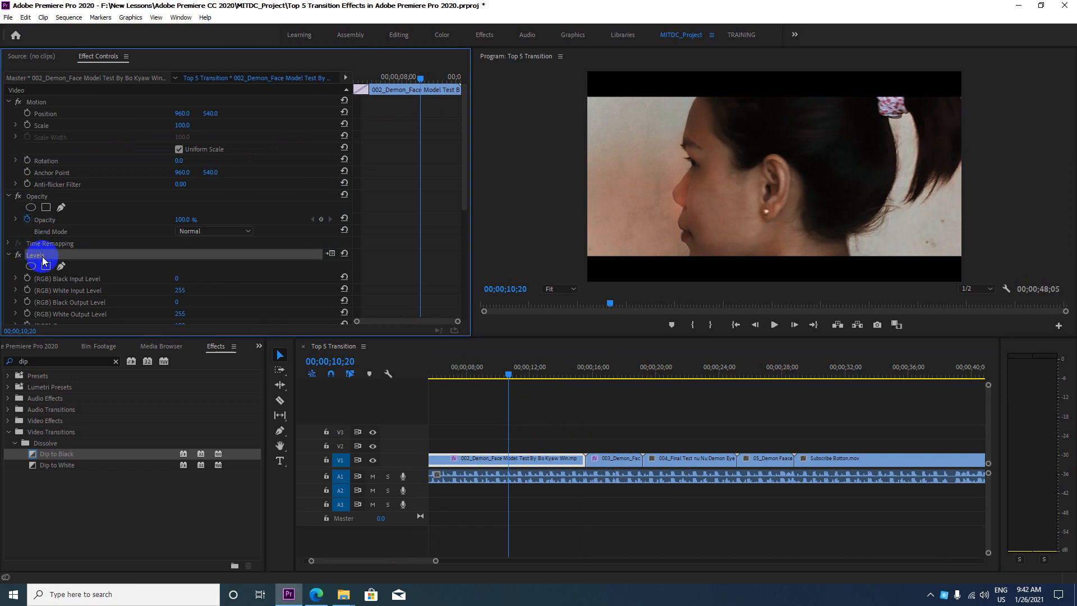
key(Delete)
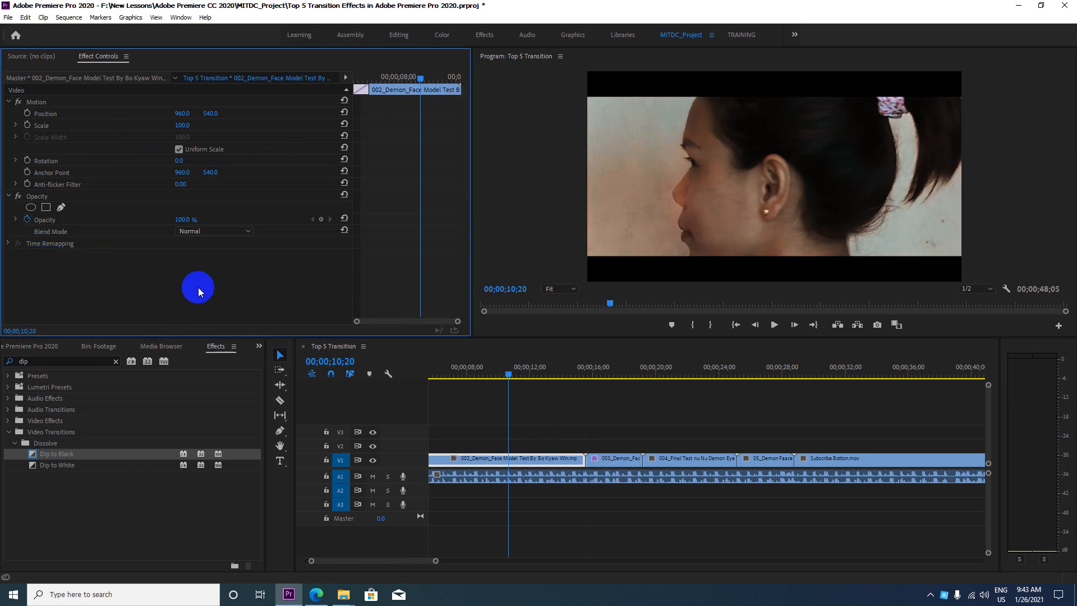
- Move the playhead to the cut between the second and third clips, and select each of the two clips in turn
click(475, 461)
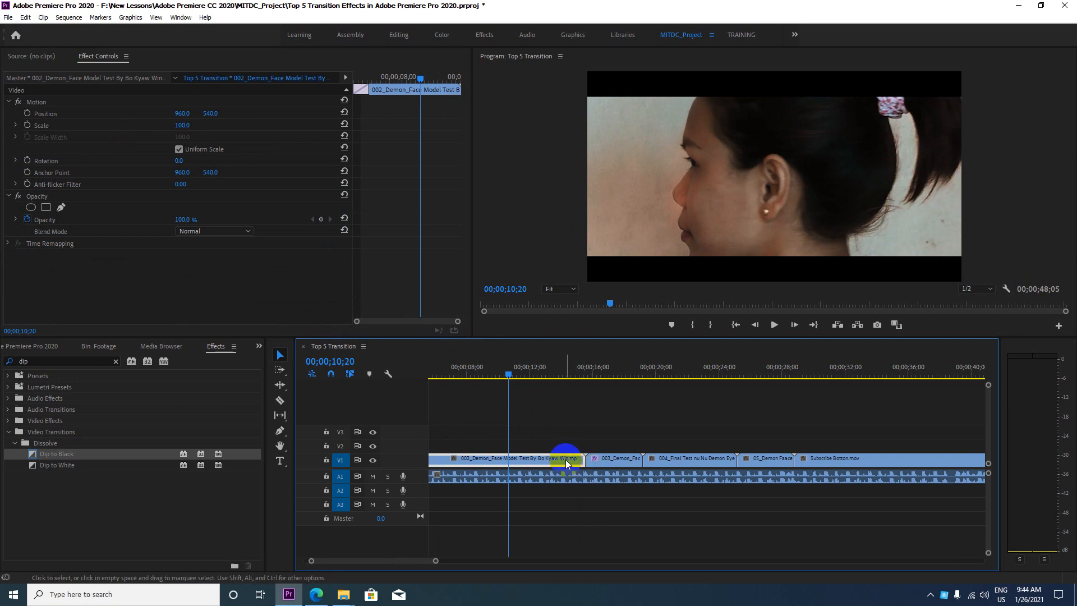
key(Down)
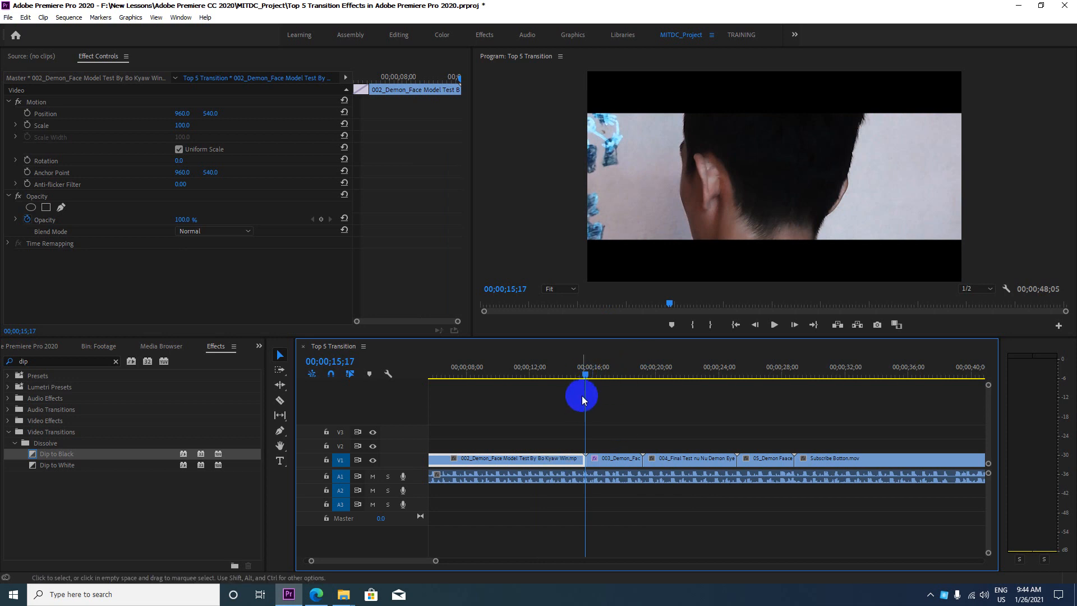
click(614, 457)
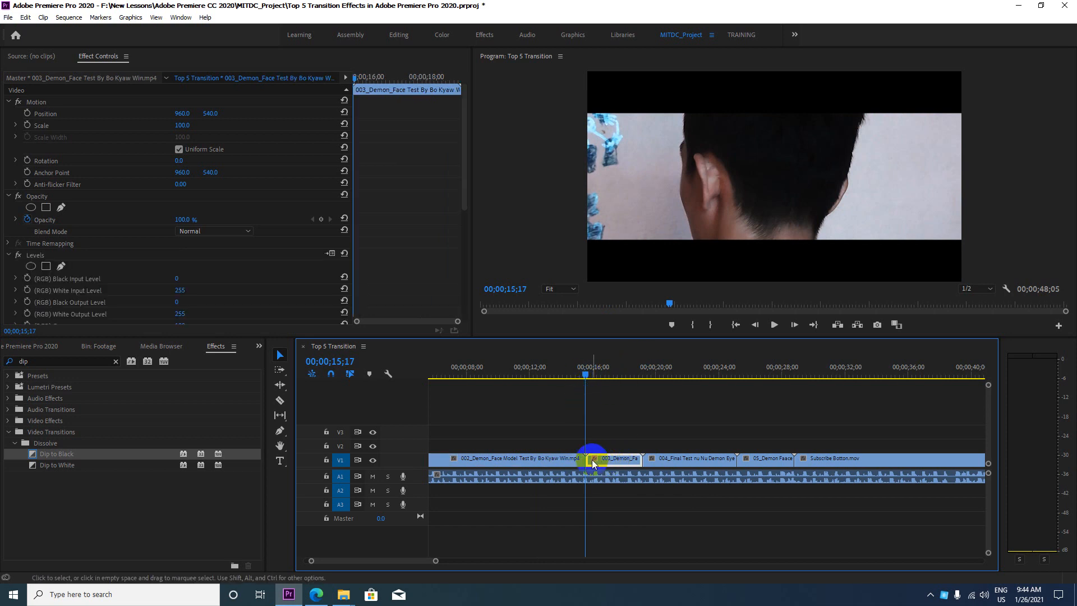
click(573, 459)
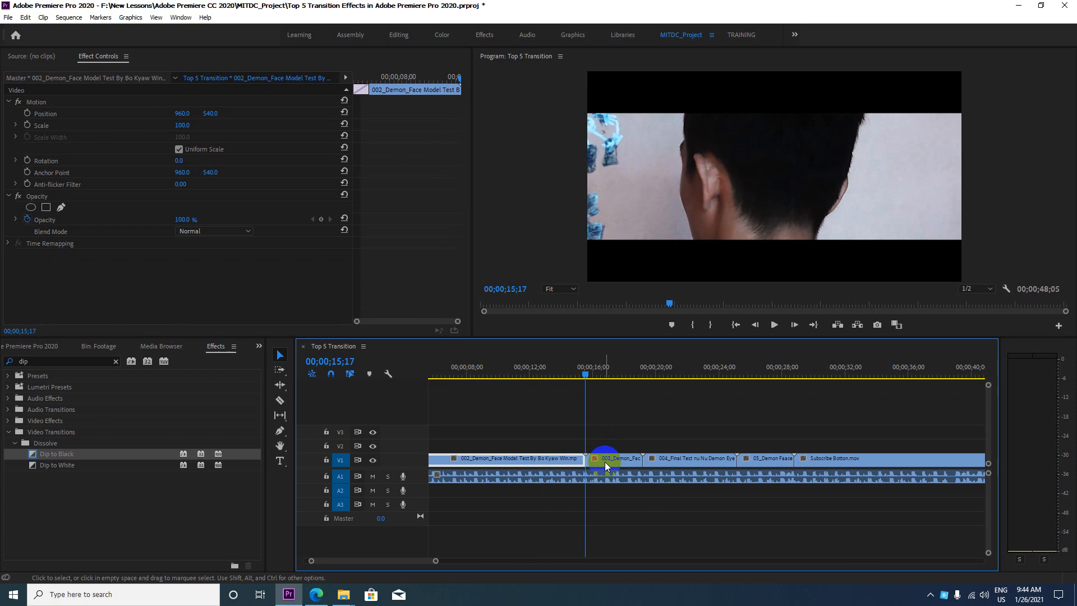
click(604, 462)
click(574, 462)
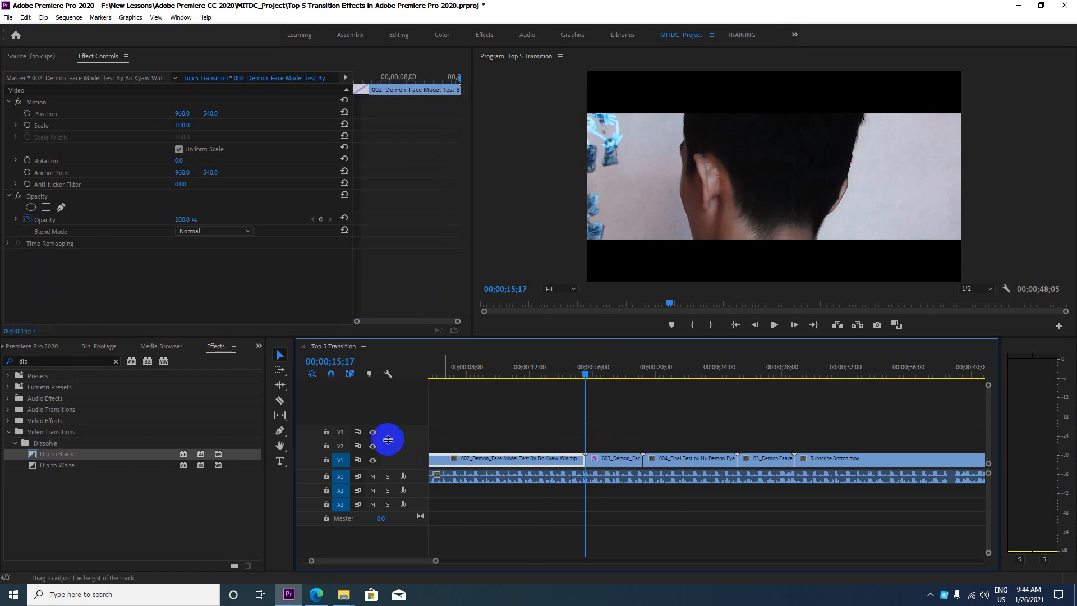
- Apply the Dip to White transition at the cut between the second and third clips, accepting repeated frames
click(62, 466)
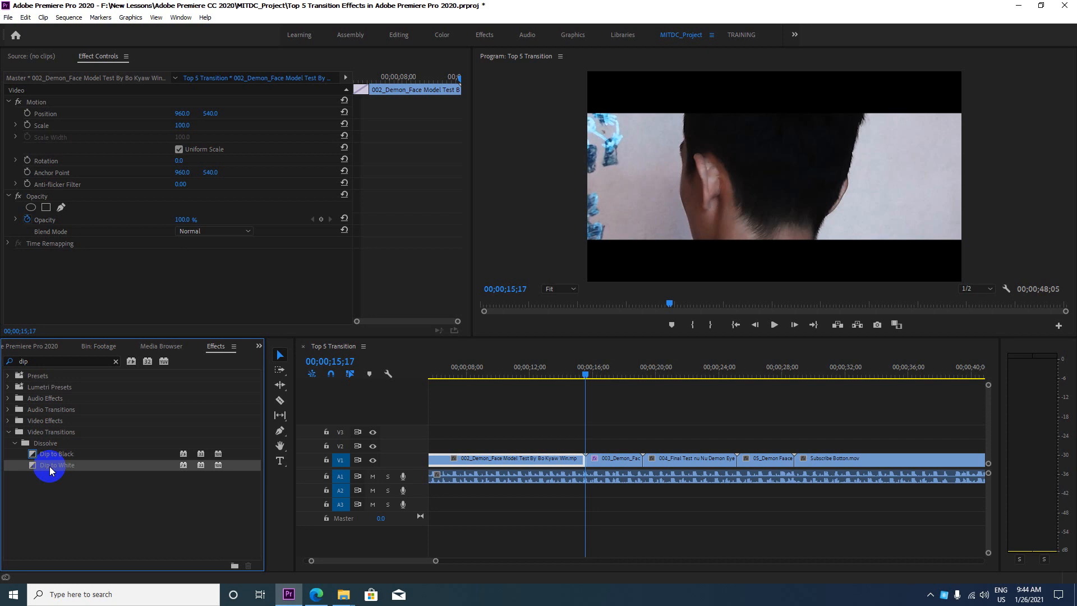
drag(49, 465, 585, 466)
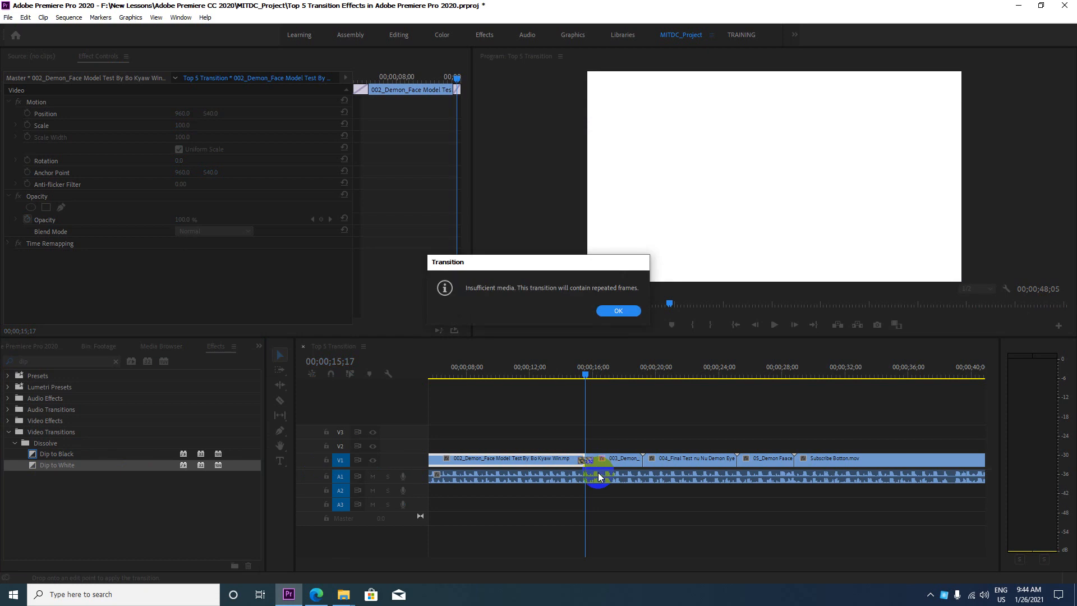
drag(520, 260, 492, 226)
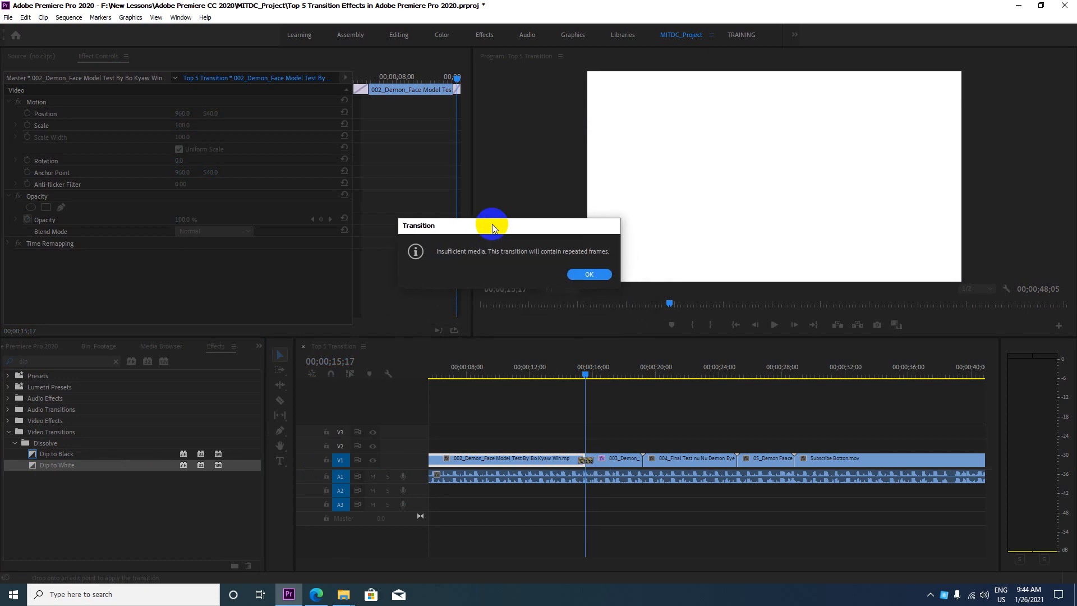
click(589, 274)
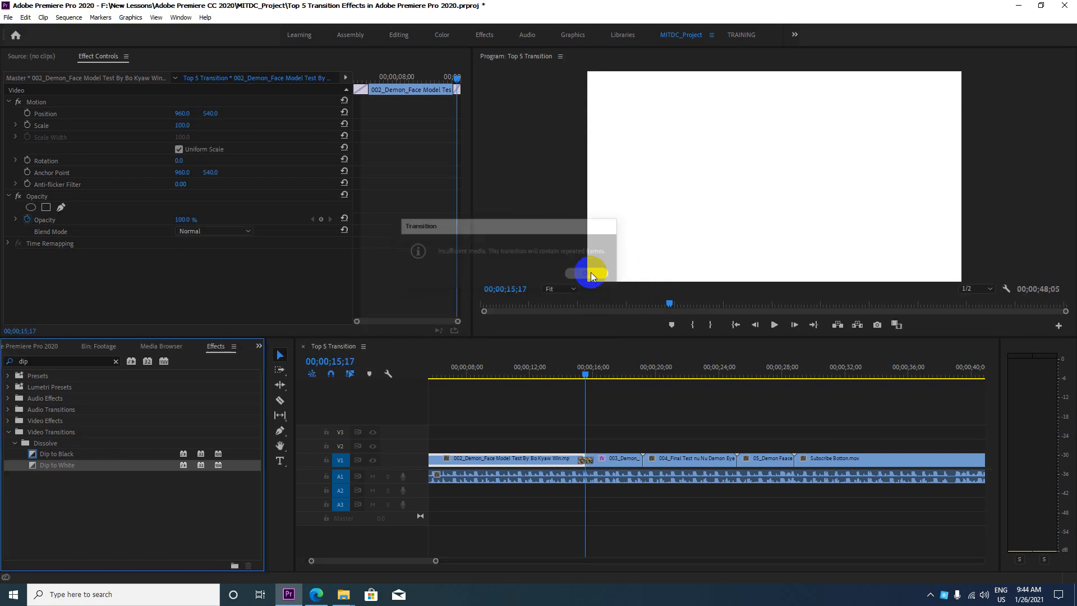
- Set the Dip to White transition's duration to 00;00;02;00
click(586, 461)
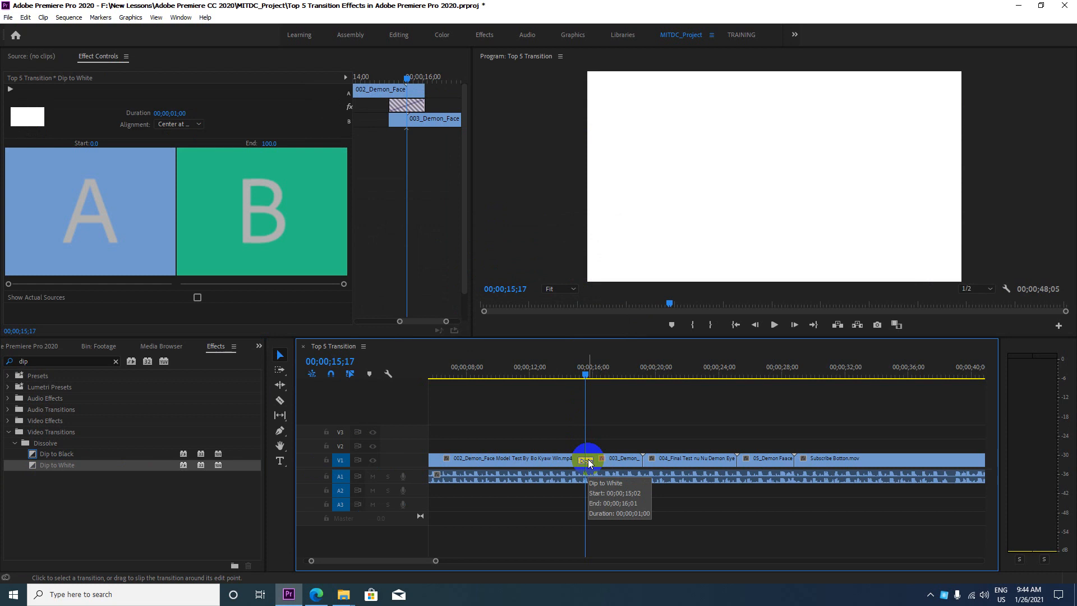
click(175, 112)
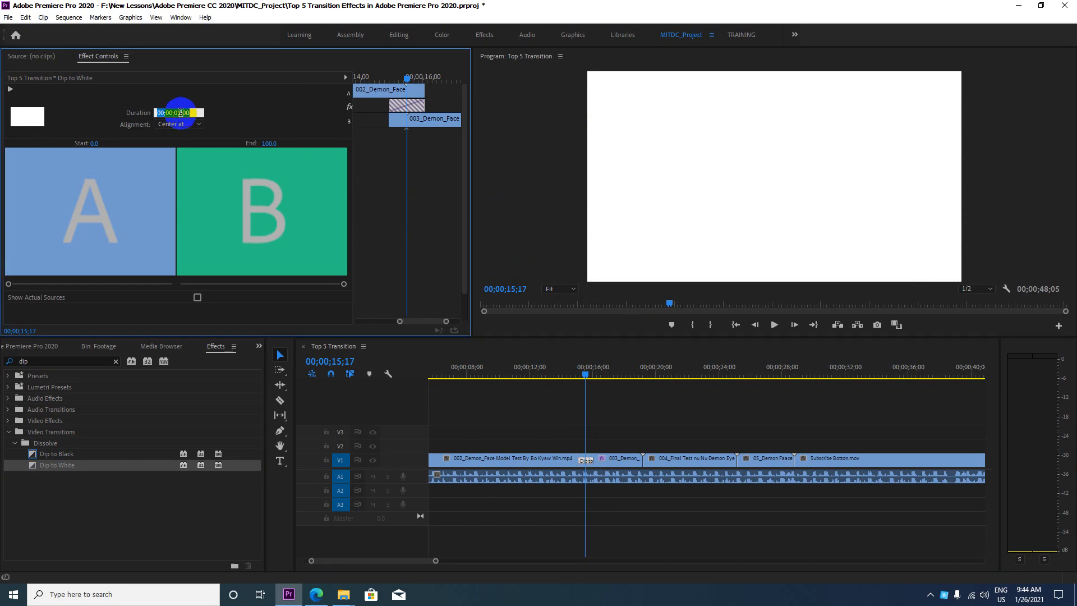
click(179, 112)
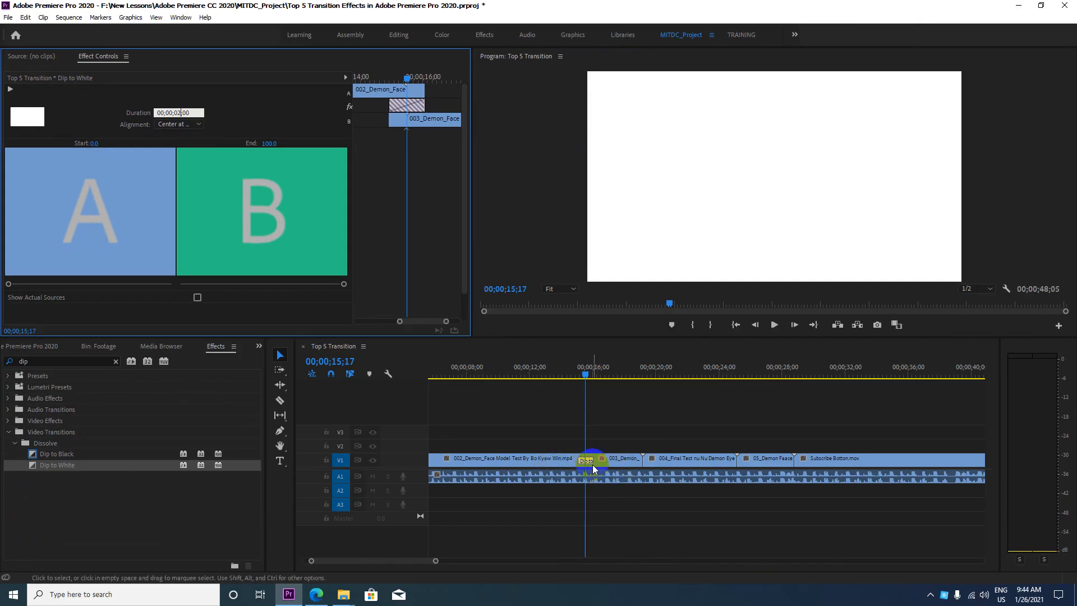
key(Return)
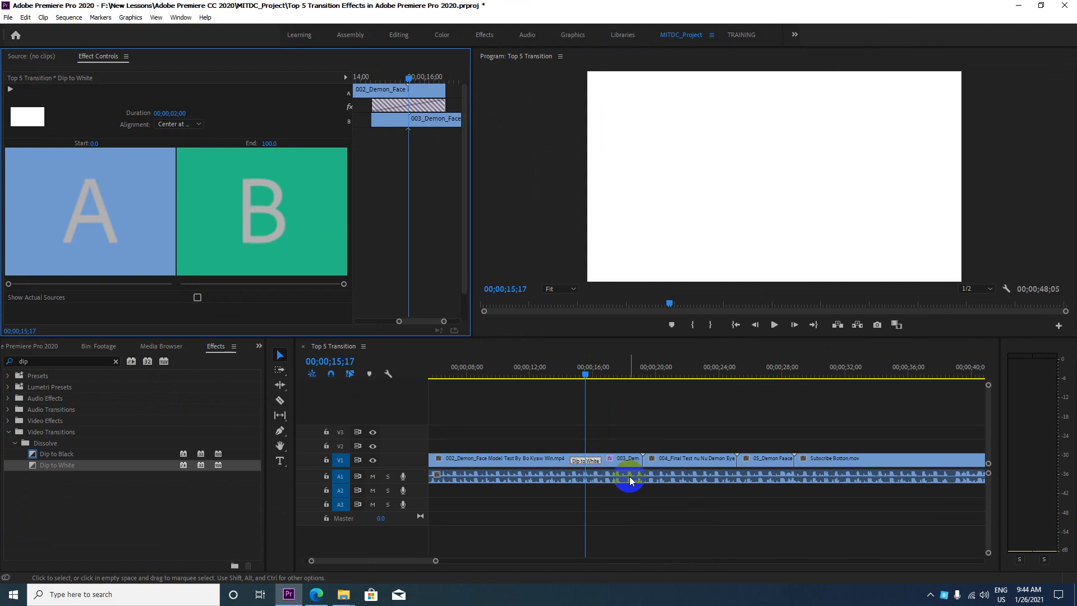
- Play through the Dip to White transition from just before it, and scrub from its midpoint into the third clip
click(586, 461)
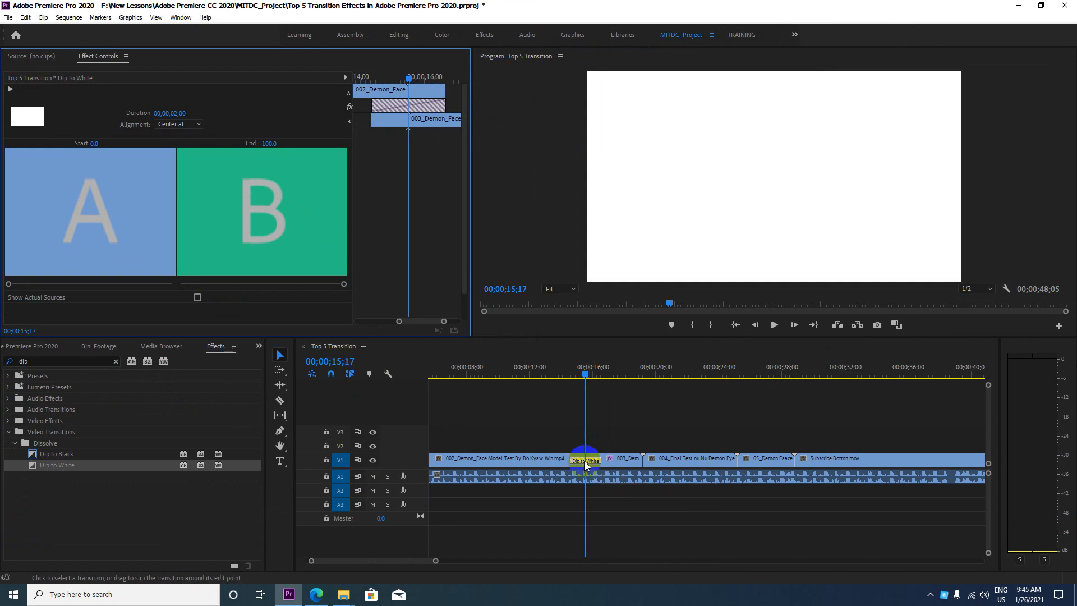
click(590, 448)
click(587, 376)
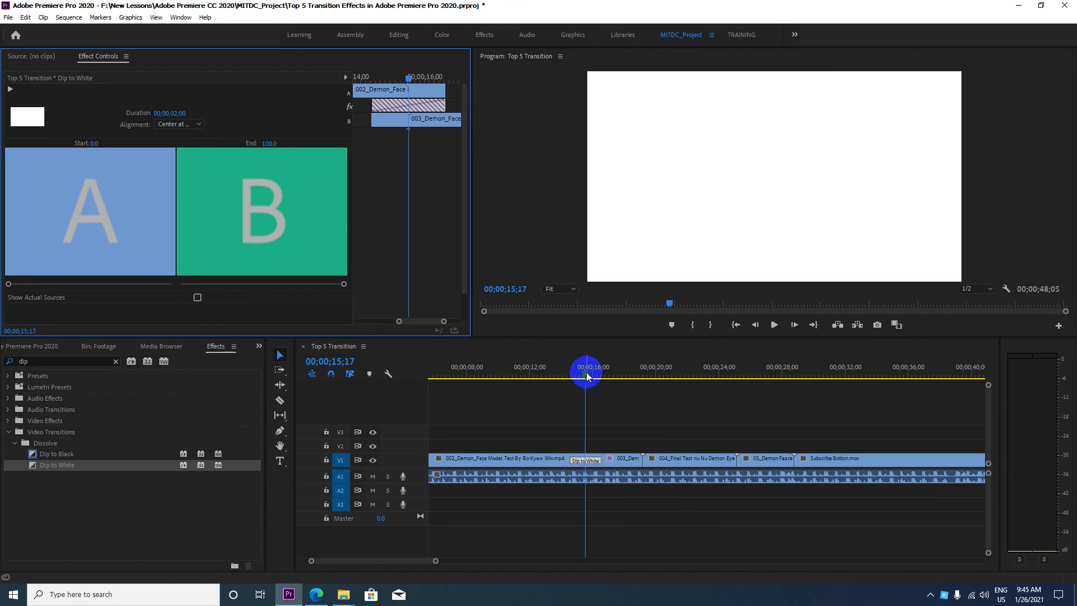
mouse_move(588, 375)
mouse_down()
mouse_move(567, 376)
mouse_move(600, 375)
mouse_move(569, 375)
mouse_up()
key(space)
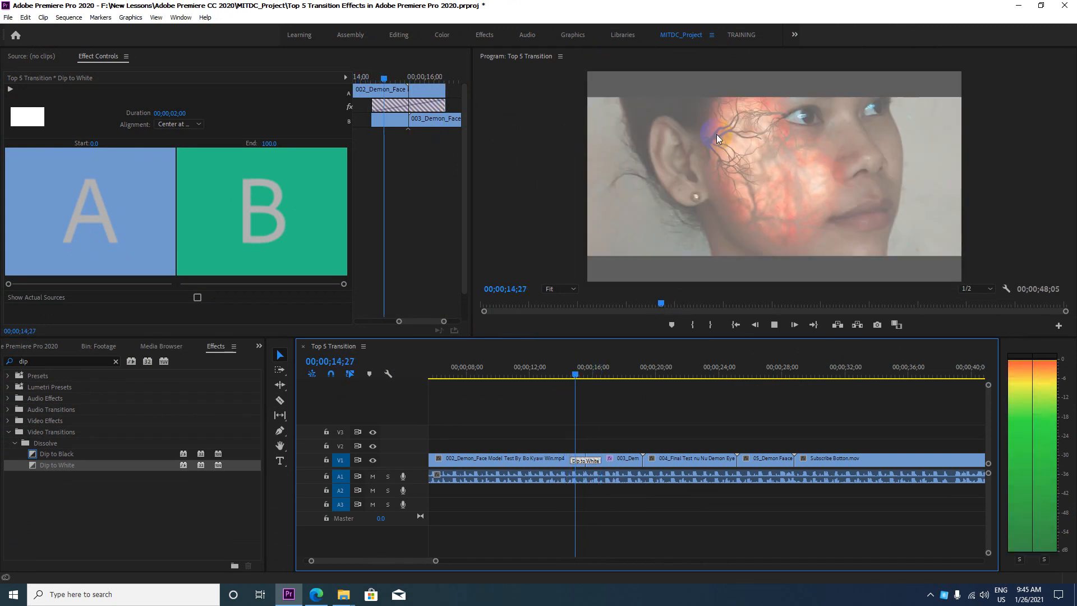
key(space)
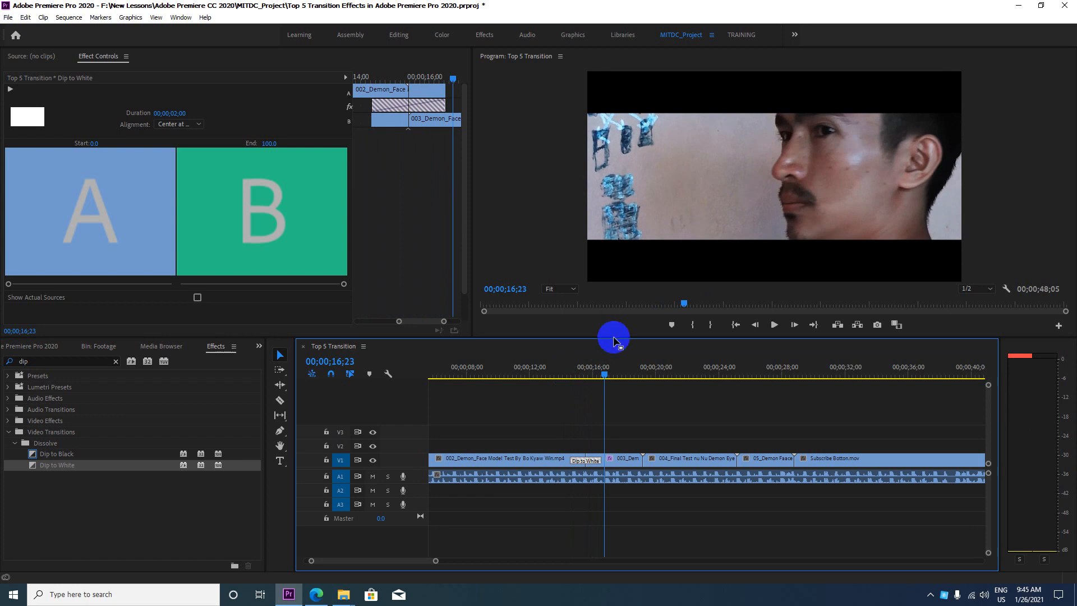
click(604, 373)
mouse_move(604, 373)
mouse_down()
mouse_move(572, 372)
mouse_move(590, 380)
mouse_up()
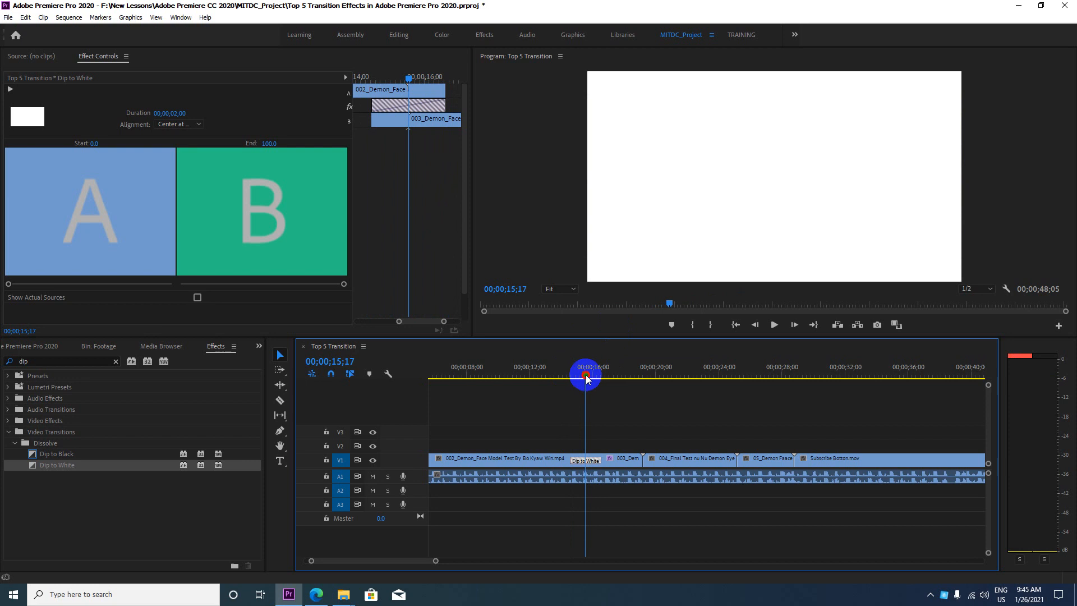
drag(586, 377, 615, 374)
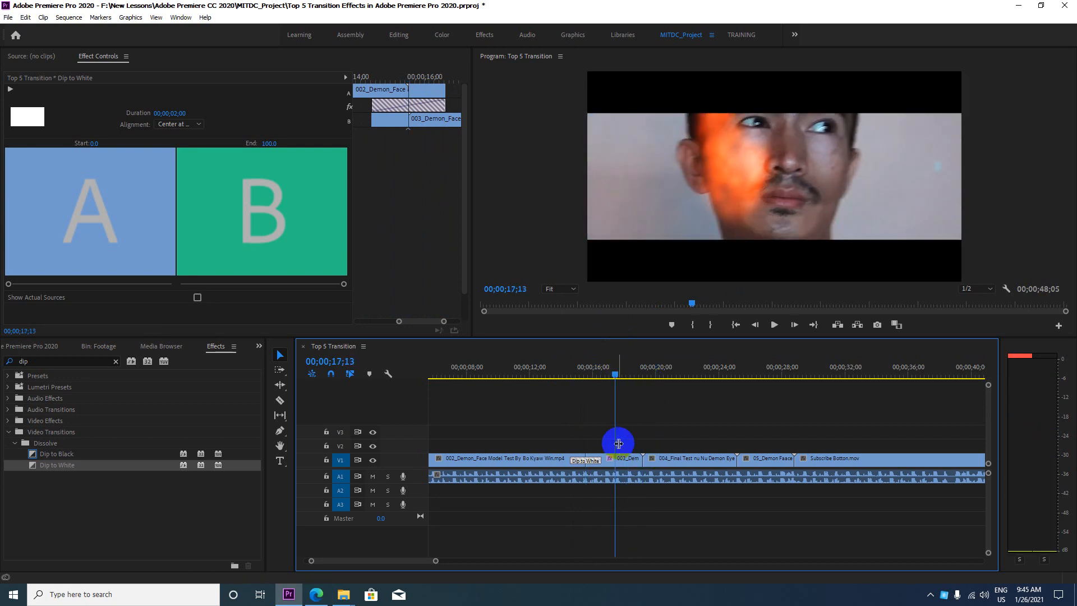
- Move the playhead to the cut between the third and fourth clips, point out both clips, and leave the third one selected
click(628, 469)
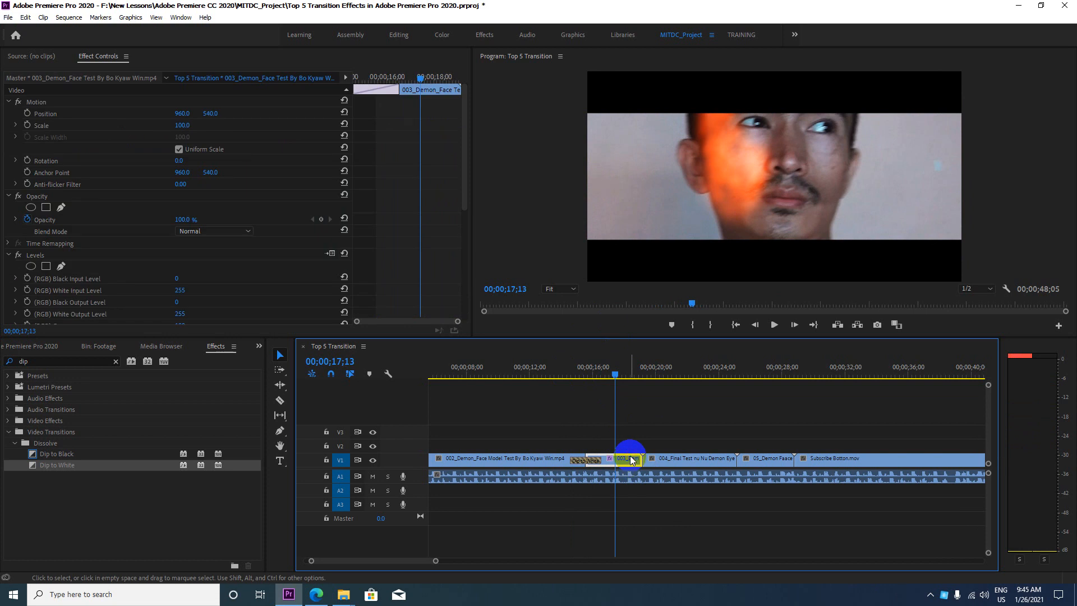
key(Down)
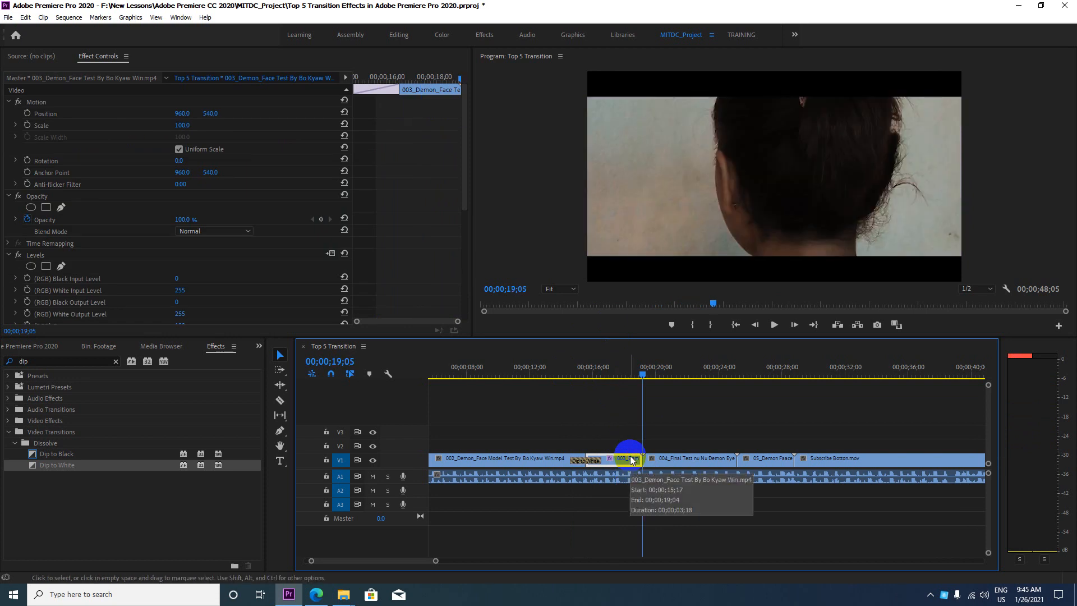
click(657, 459)
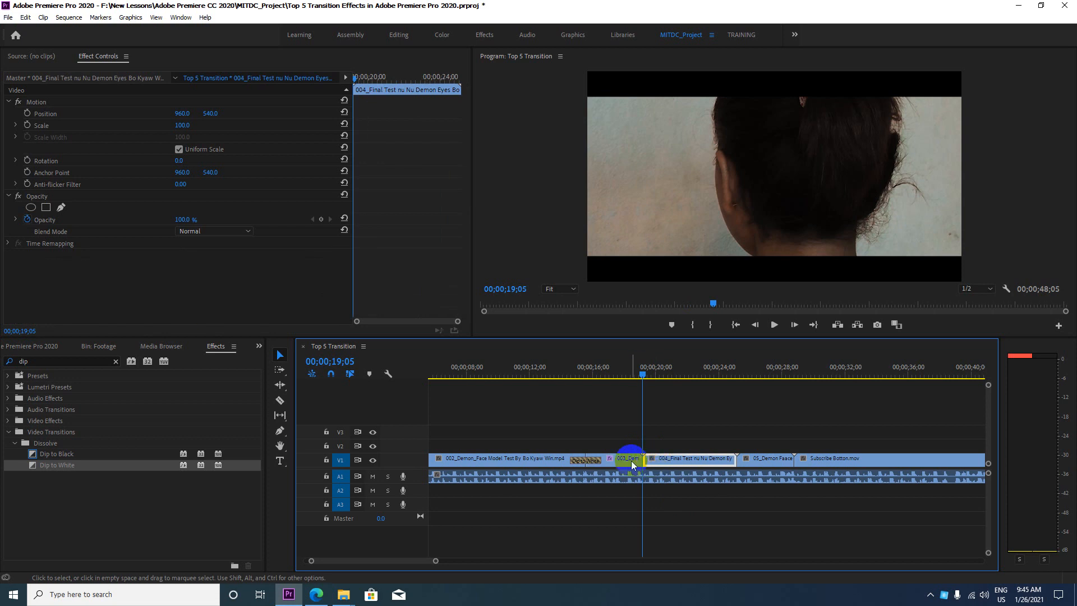
click(631, 460)
click(667, 463)
click(627, 463)
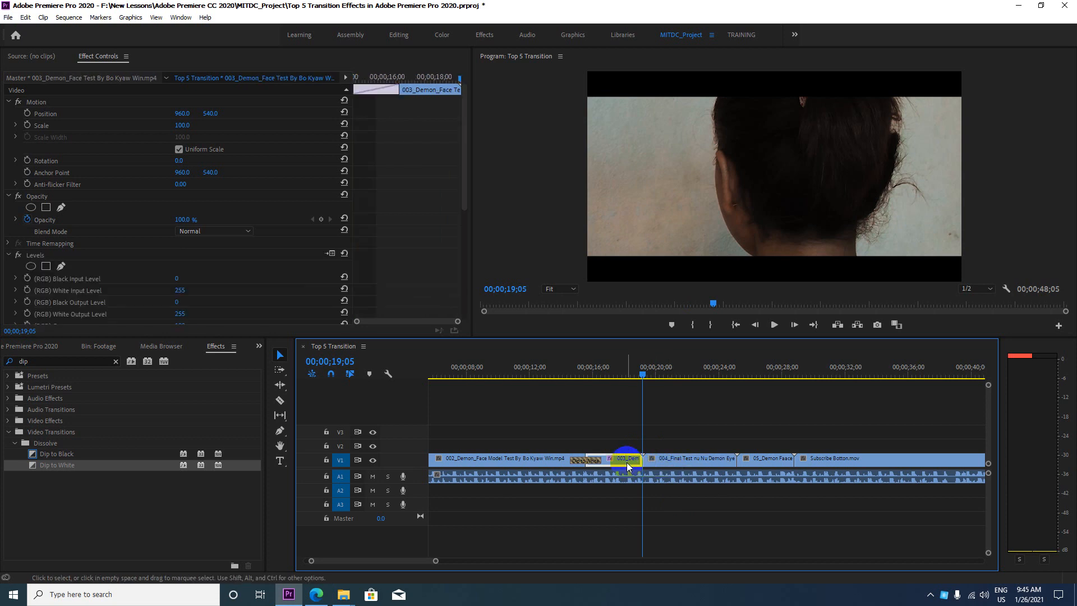
click(655, 460)
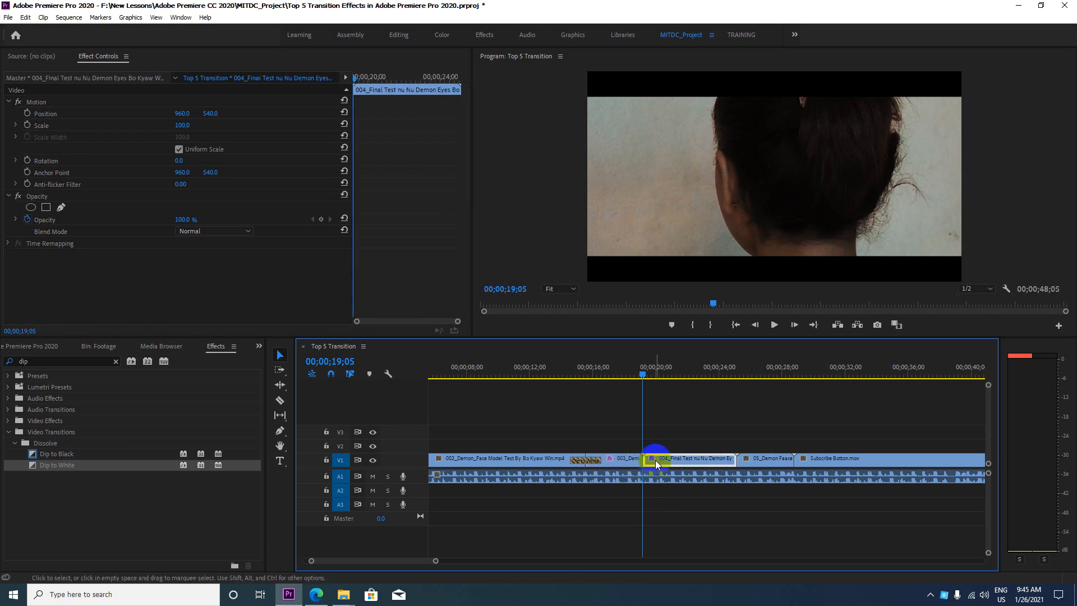
click(627, 457)
- Search the effects for "Dire"
click(109, 264)
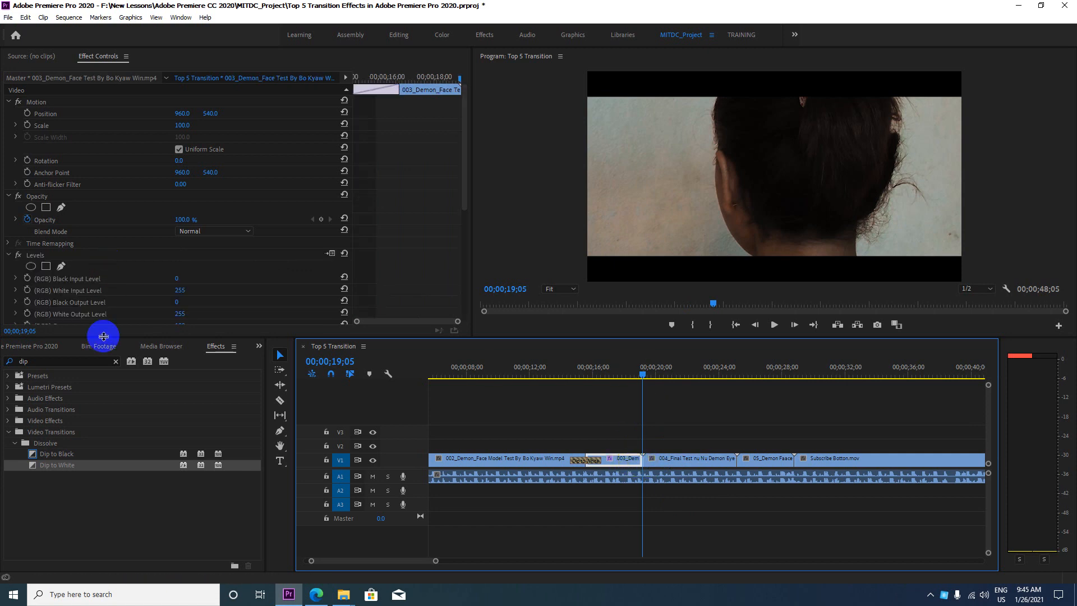
click(51, 361)
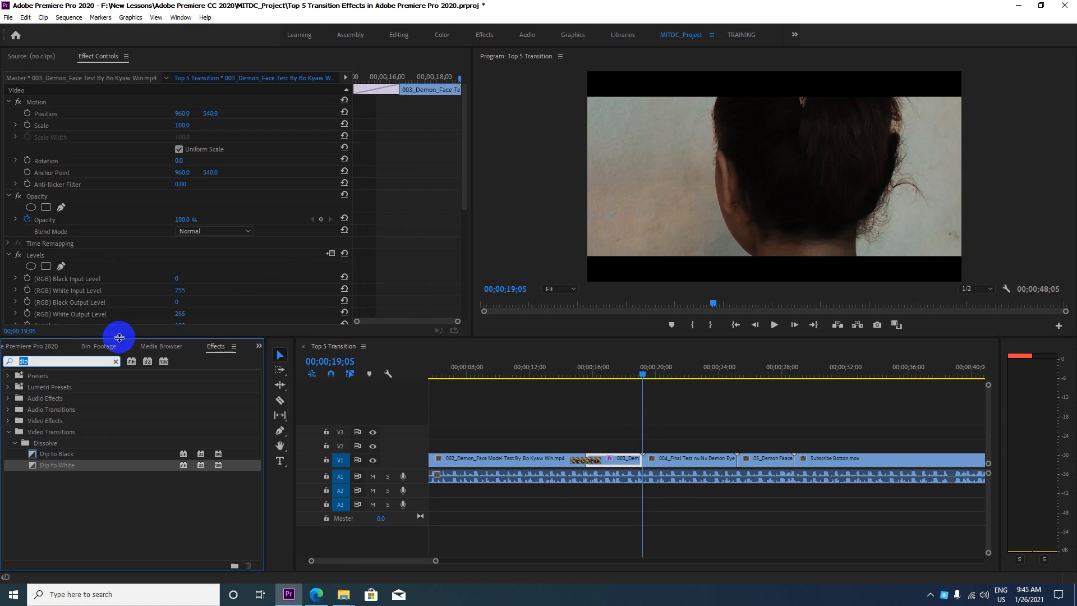
text(Dire)
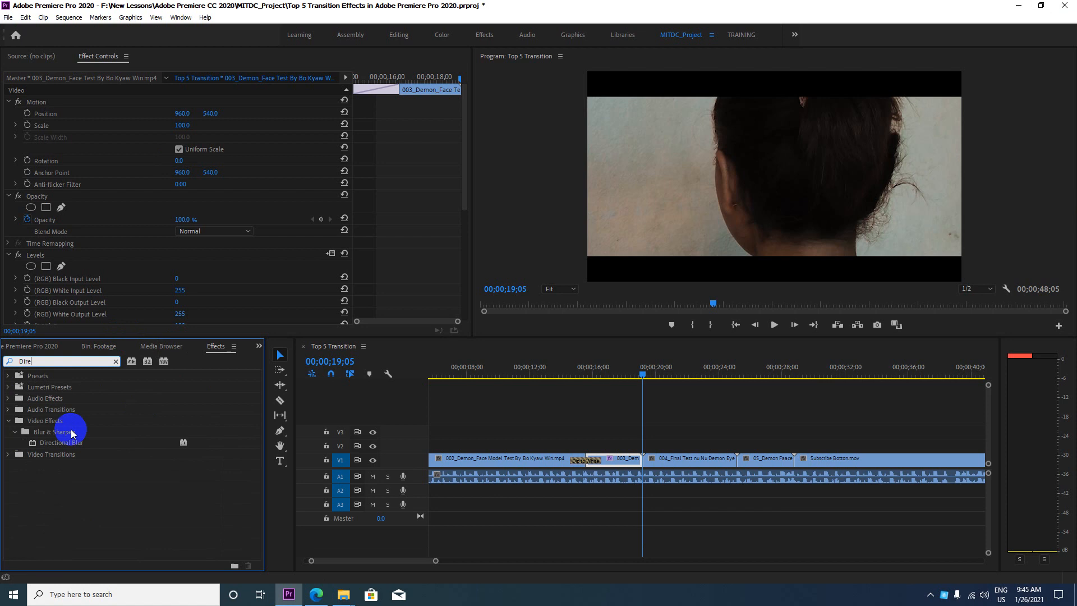
- Apply the Directional Blur effect to the third clip
click(52, 445)
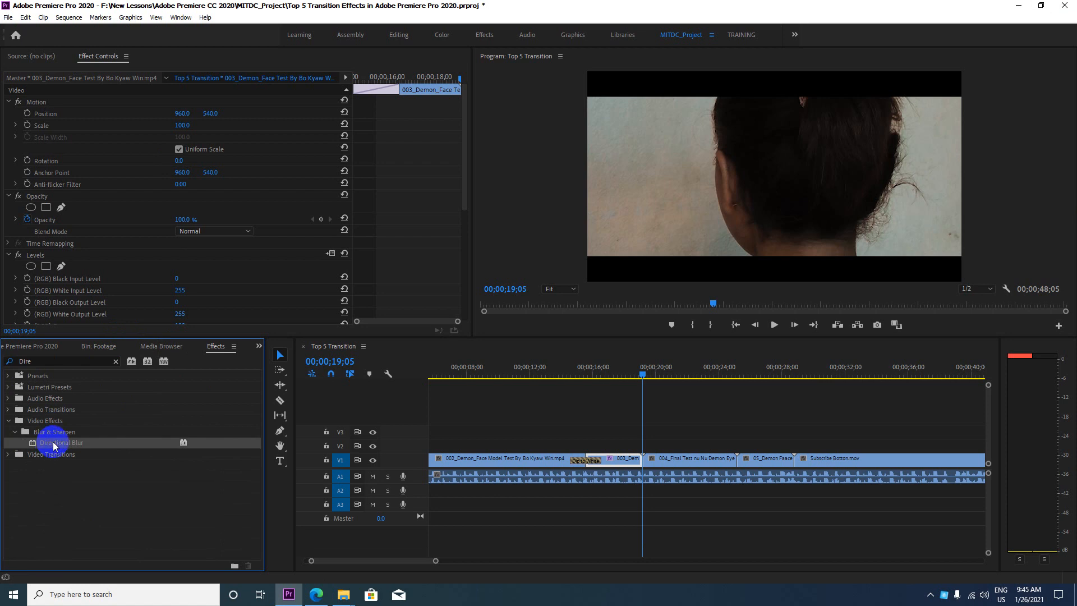
drag(51, 442, 623, 460)
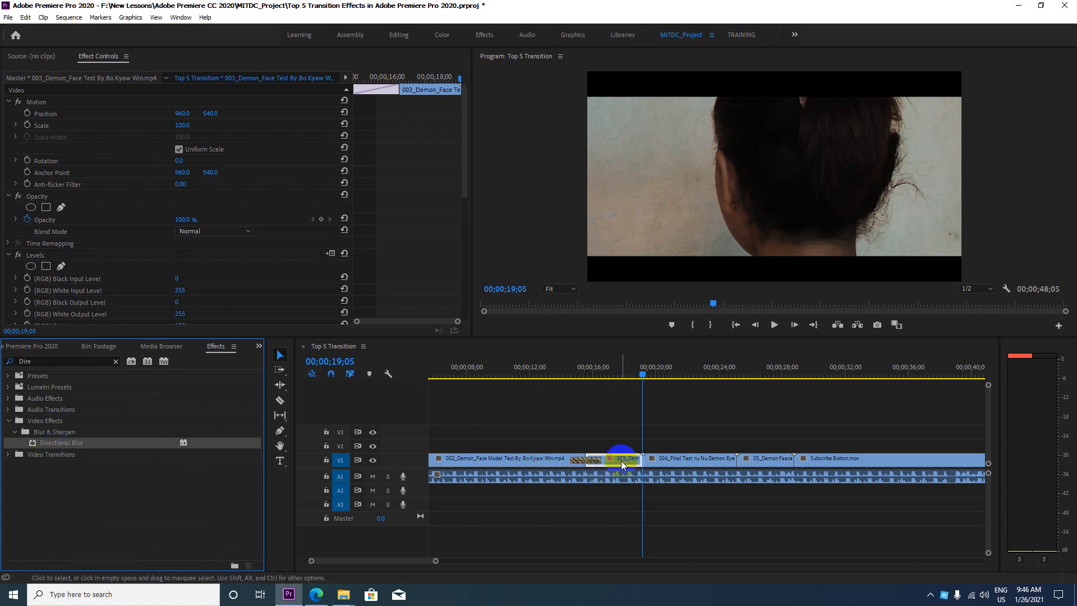
click(643, 379)
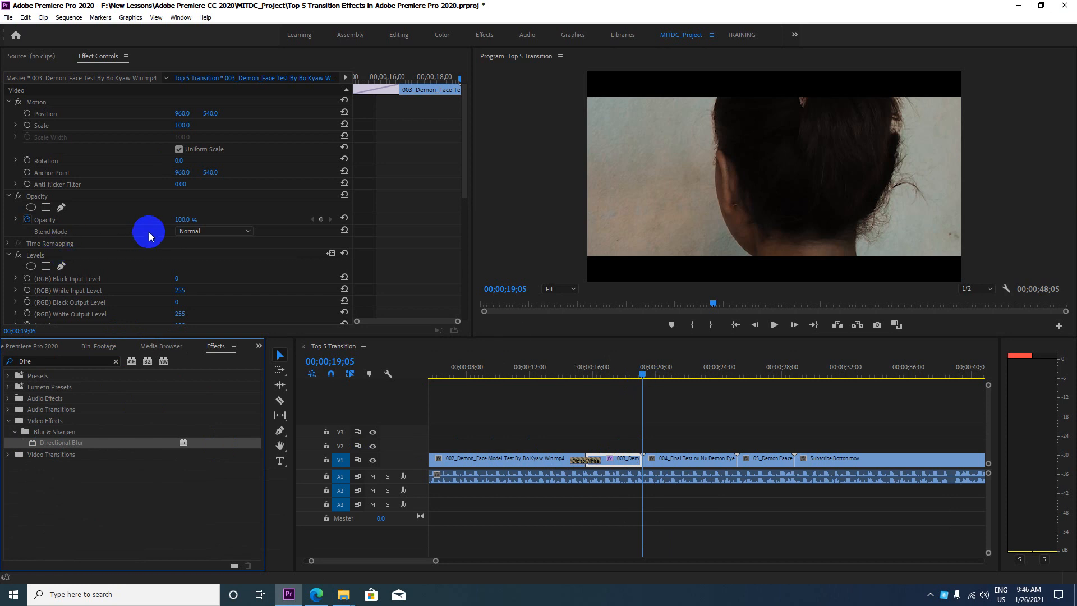
- Remove the Levels effect from the third clip, select its Directional Blur, and move the playhead to 00;00;19;03
scroll(149, 233, down, 4)
scroll(151, 234, down, 1)
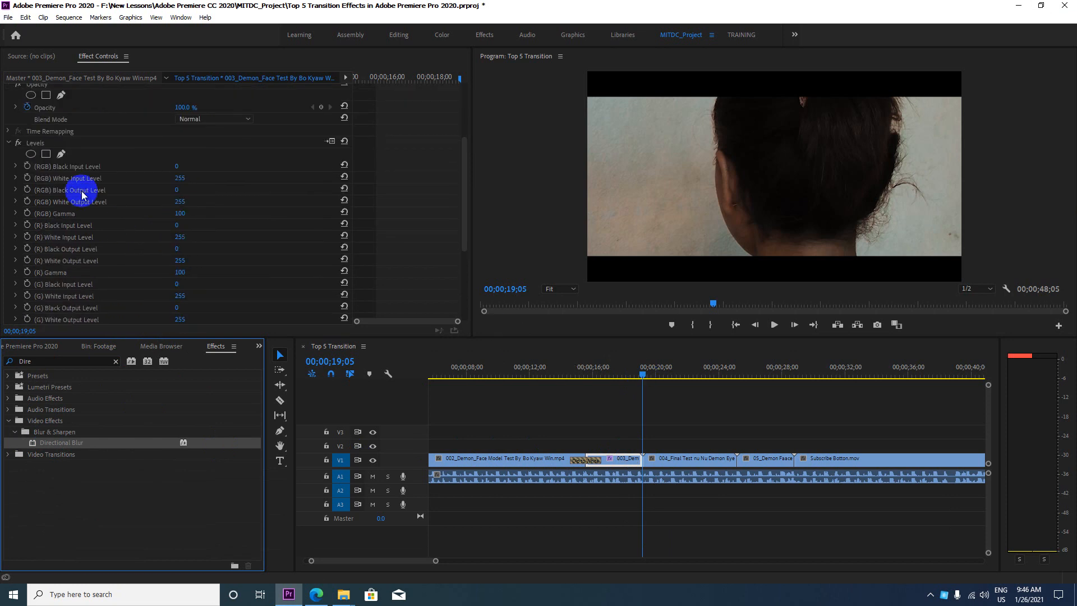
click(38, 143)
key(Delete)
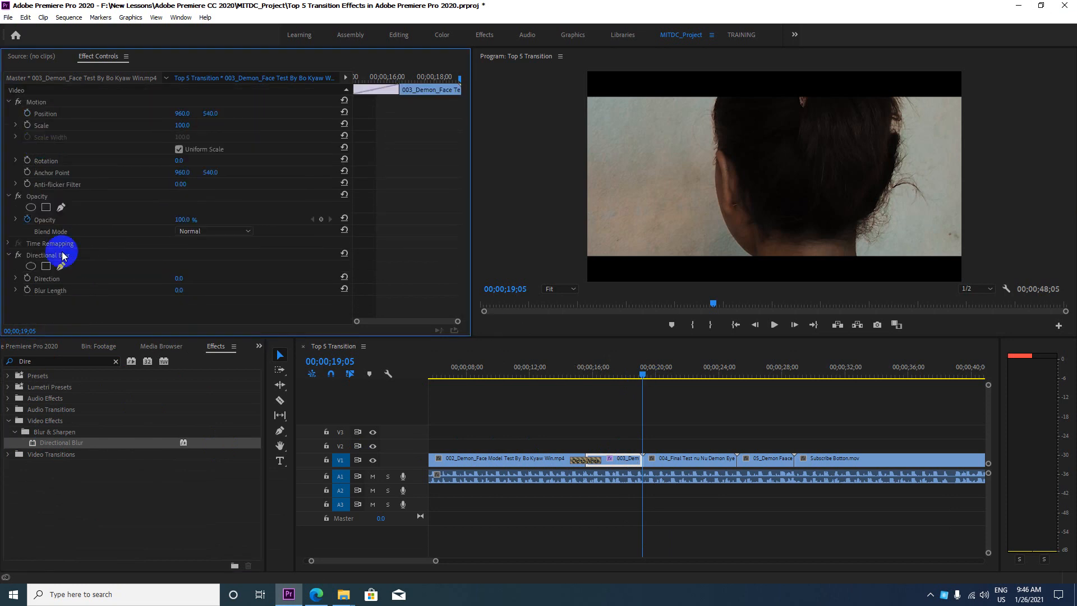
click(49, 256)
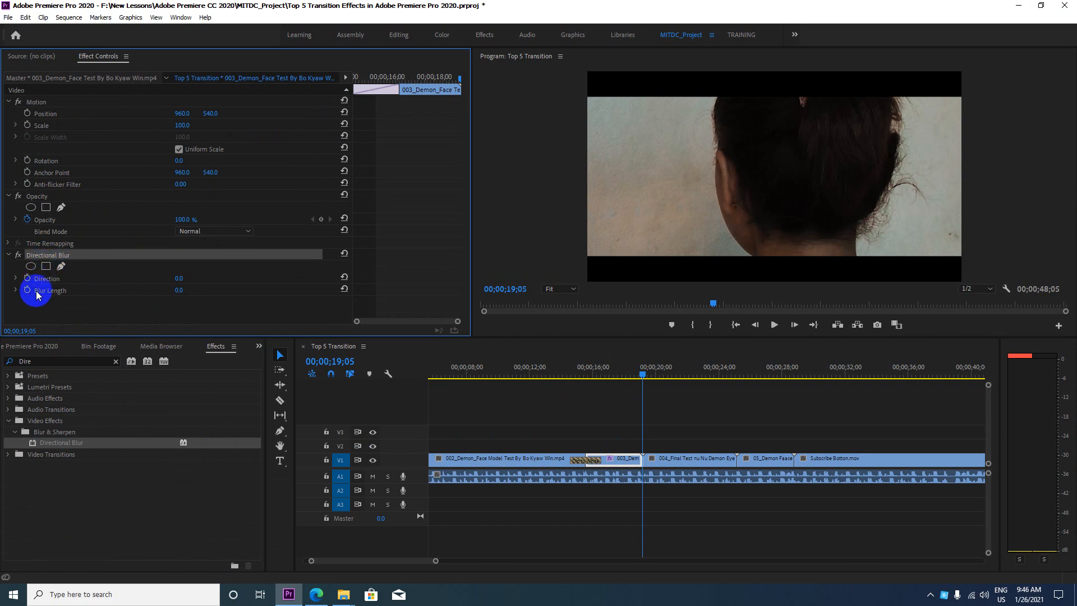
click(638, 376)
drag(638, 377, 641, 377)
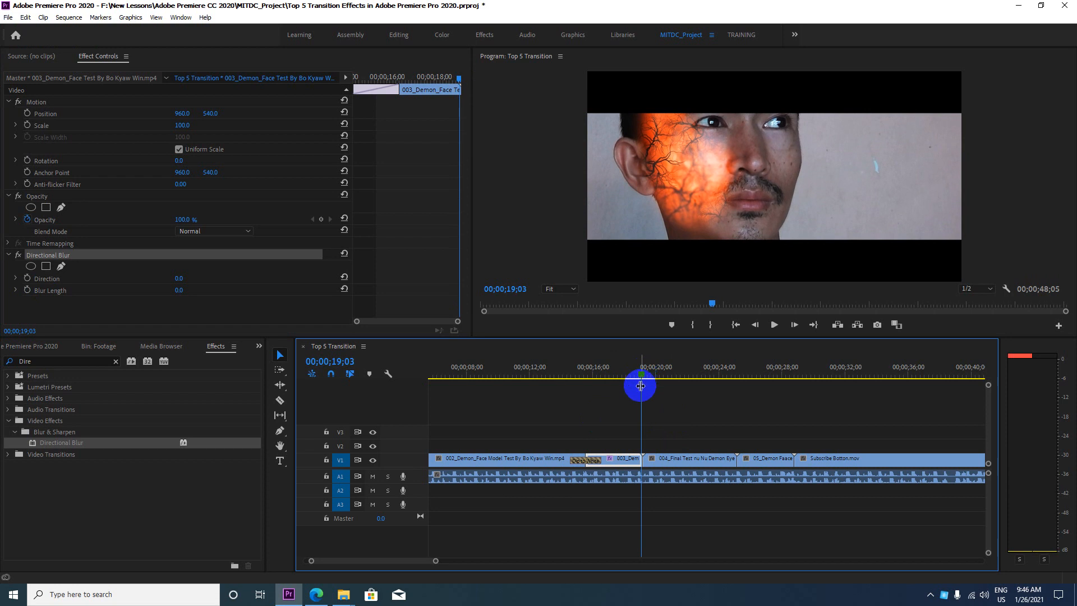
- Select the third clip and place the playhead at 00;00;18;25, ten frames before its cut with the fourth clip
click(665, 457)
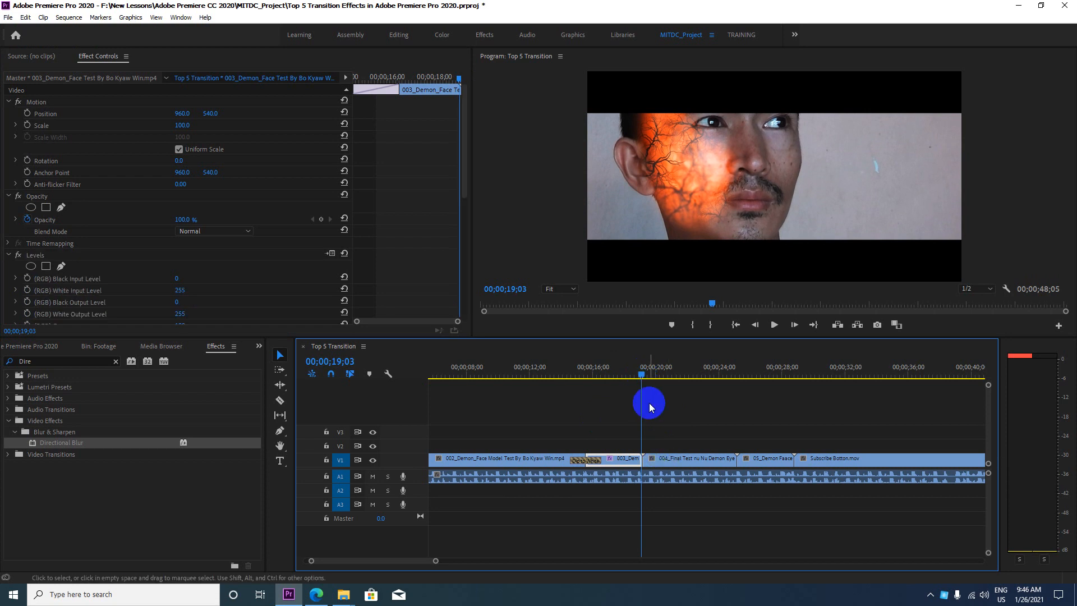
click(622, 460)
key(shift+Down)
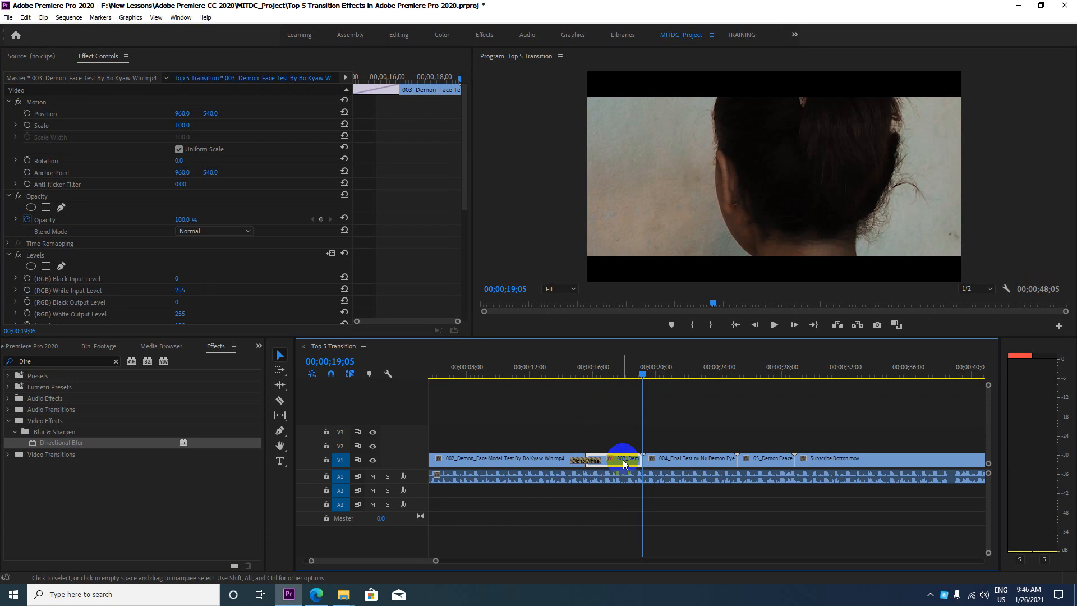
key(Left)
scroll(622, 459, up, 1)
key(Left)
key(Left)
key(Left)
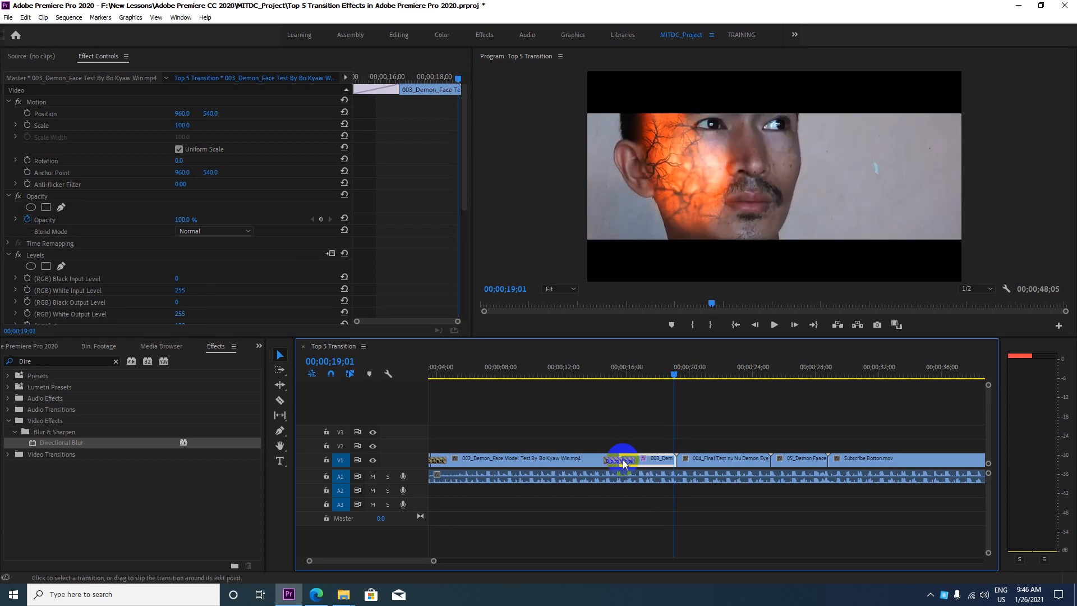
key(Left)
key(Left)
key(Left)
key(Left)
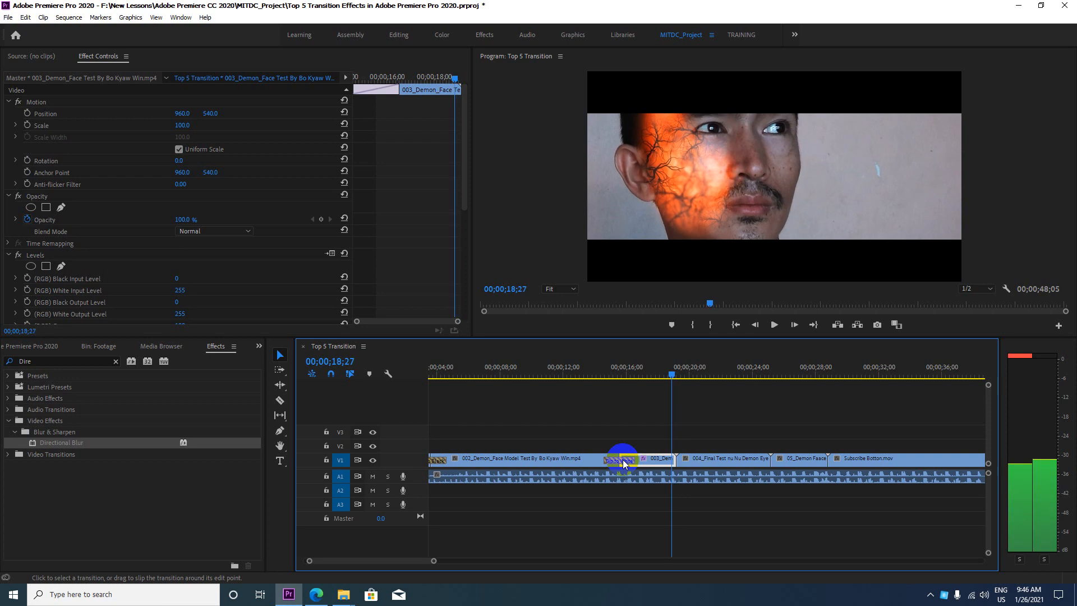
key(Left)
key(Left)
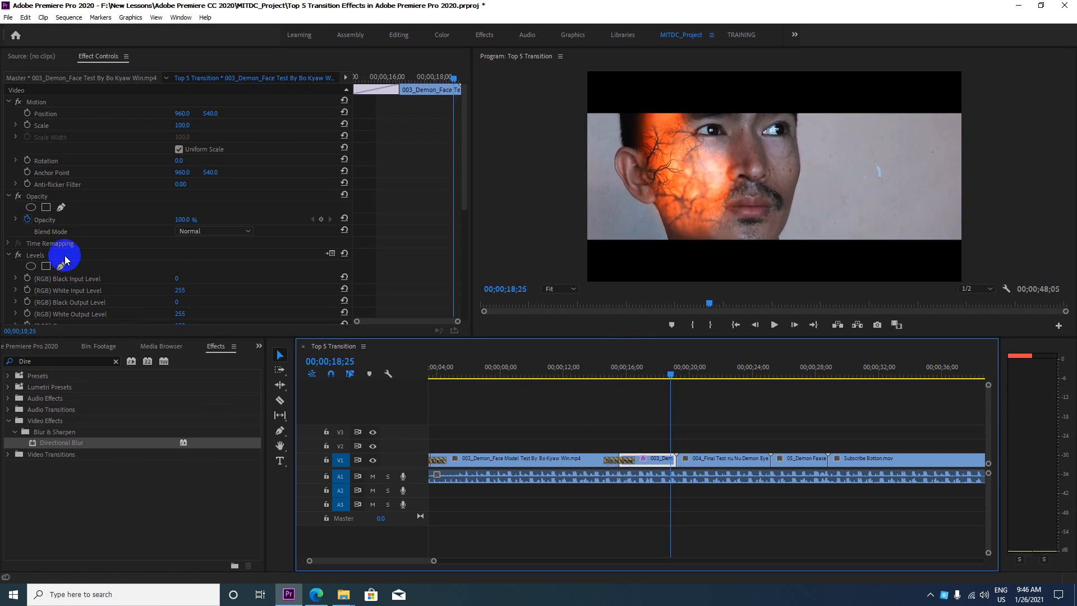
- Replace the third clip's Levels effect with Directional Blur
click(38, 256)
key(Delete)
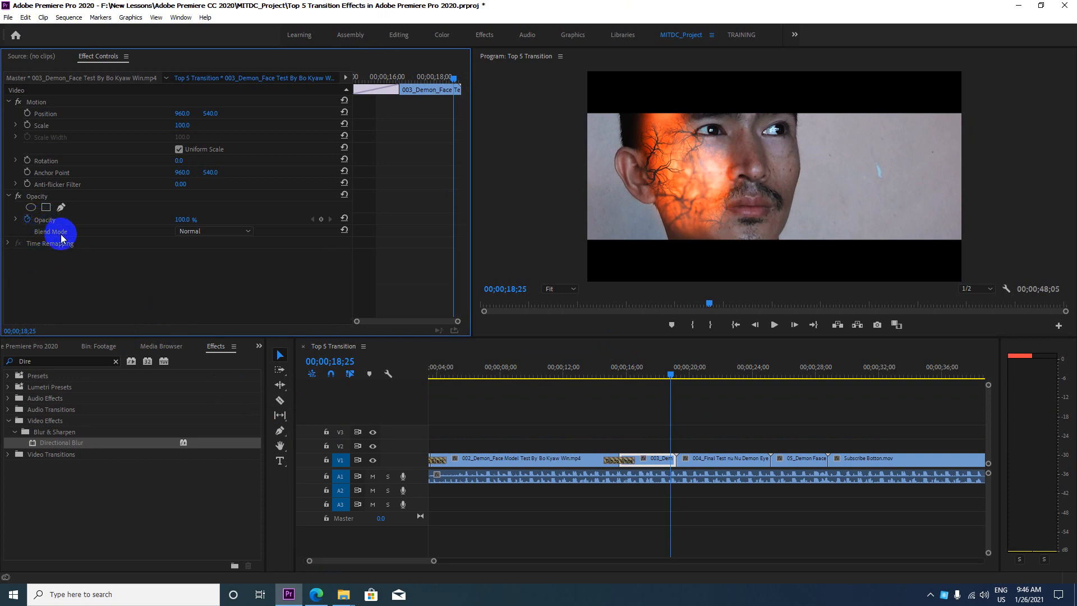
click(661, 459)
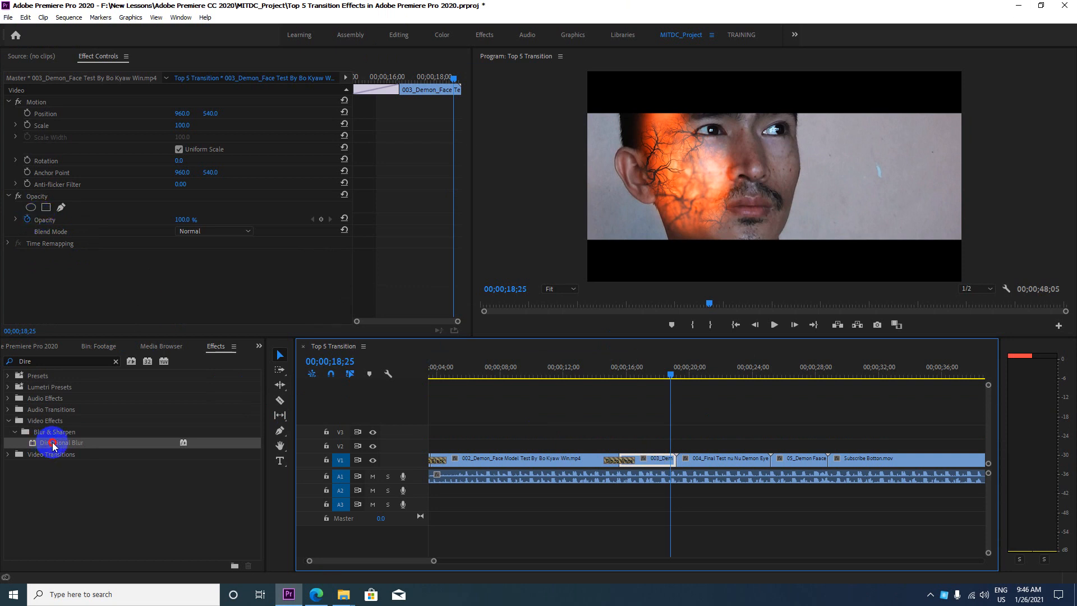
drag(52, 442, 653, 457)
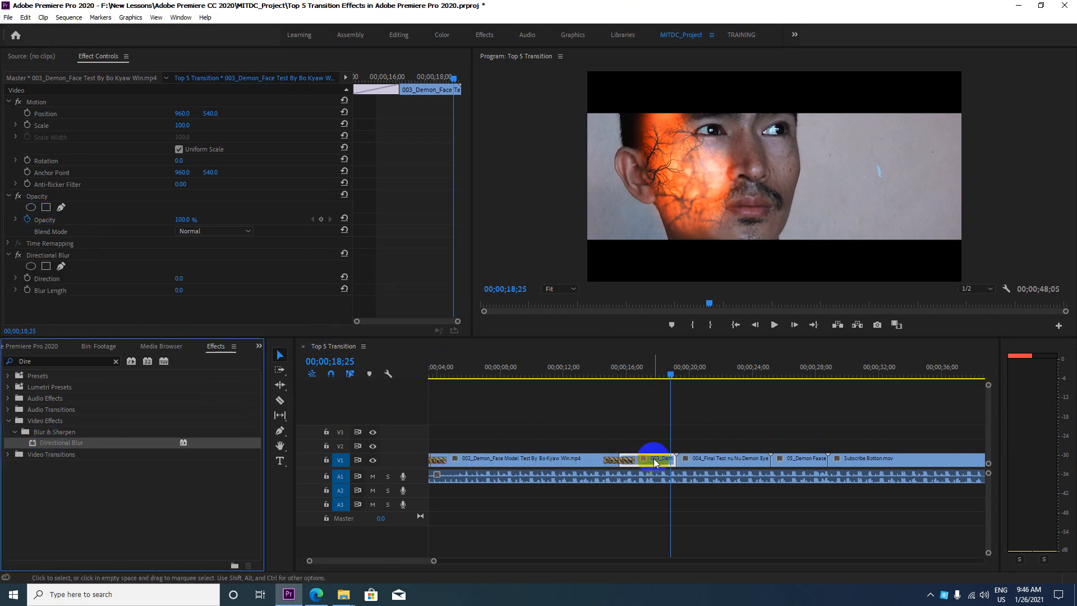
- Start keyframing the Directional Blur's Direction and Blur Length at 00;00;18;25, and set Direction to 90°
click(27, 278)
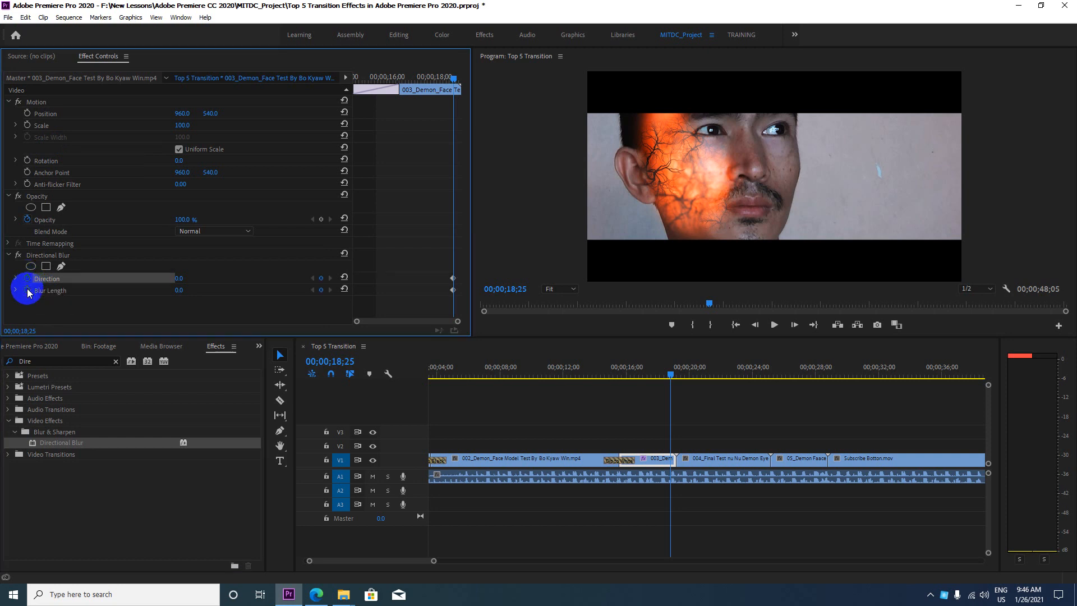
click(27, 290)
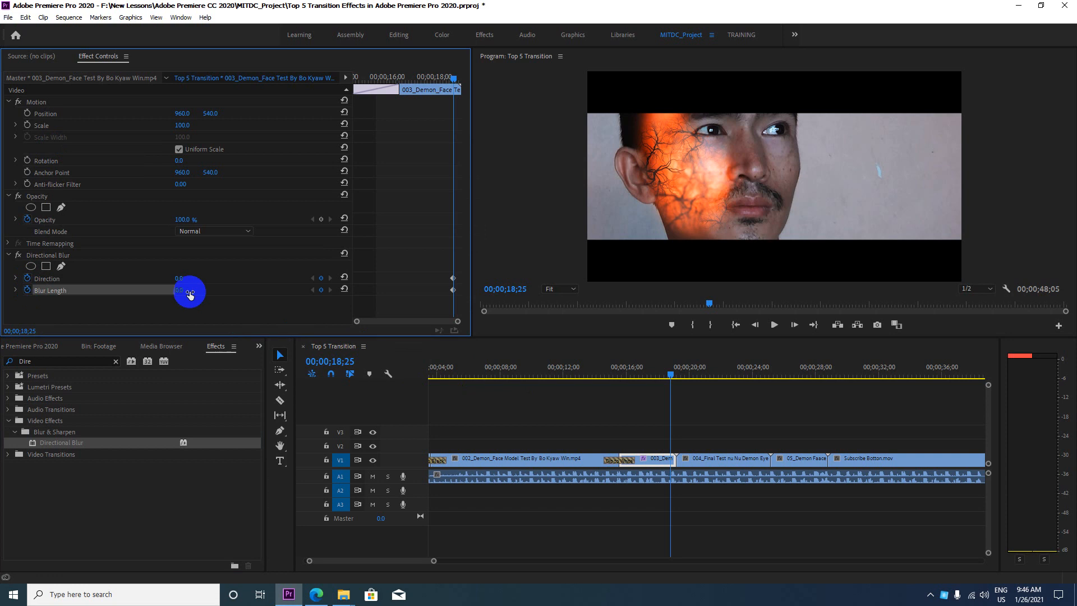
click(180, 279)
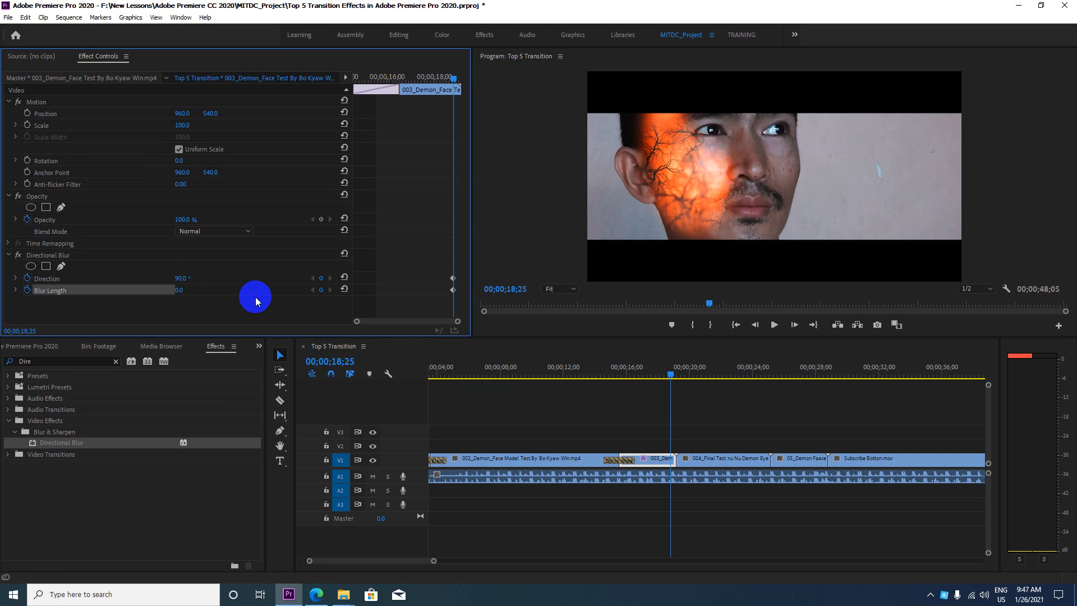
- Set the Directional Blur's Blur Length to 150, and raise it to 200
click(178, 290)
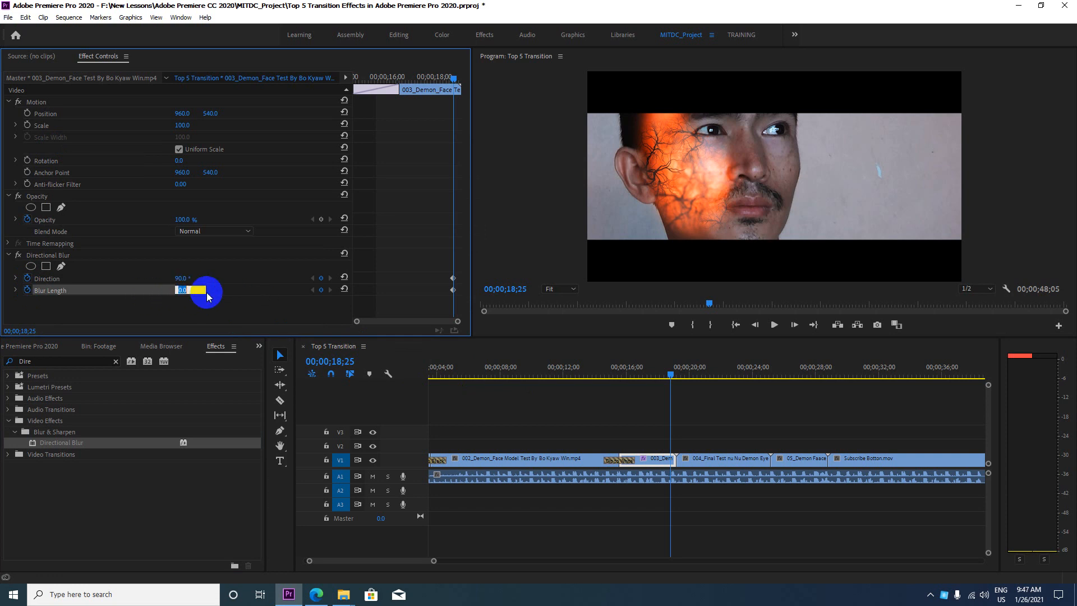
key(Return)
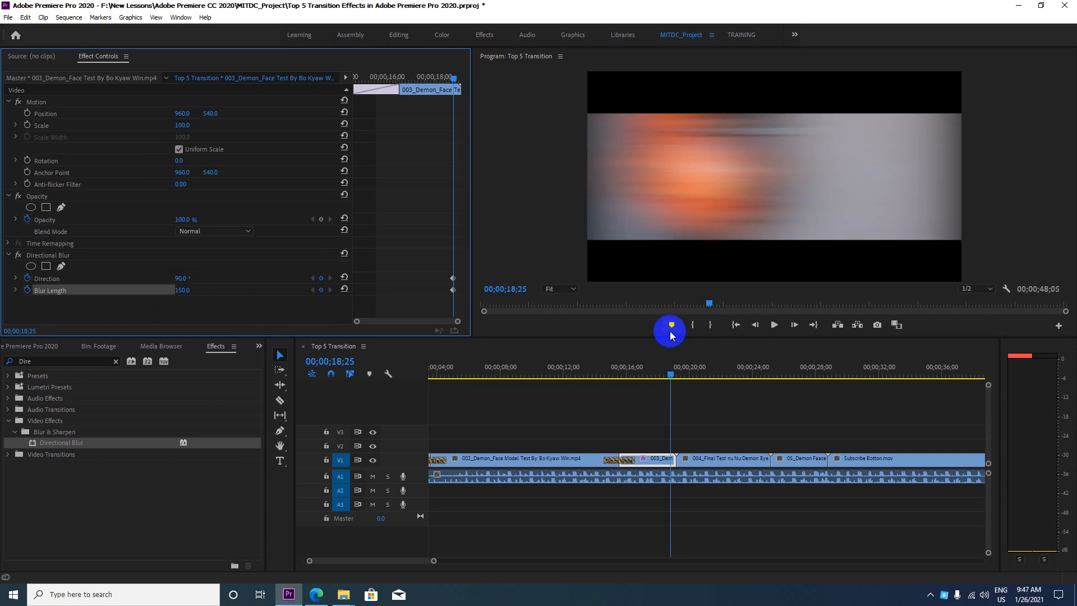
click(192, 290)
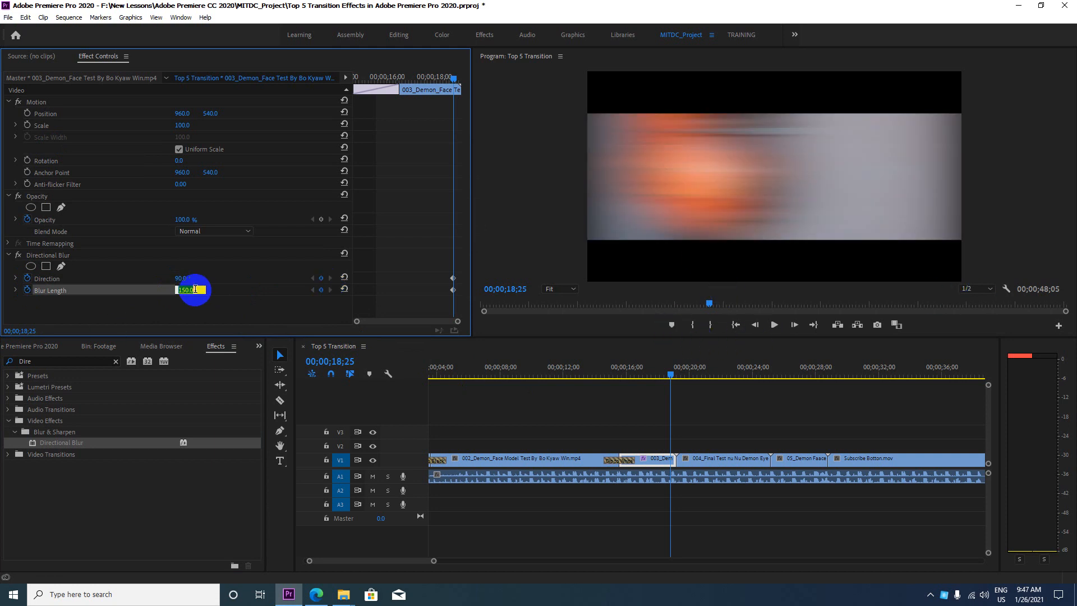
text(200)
key(Return)
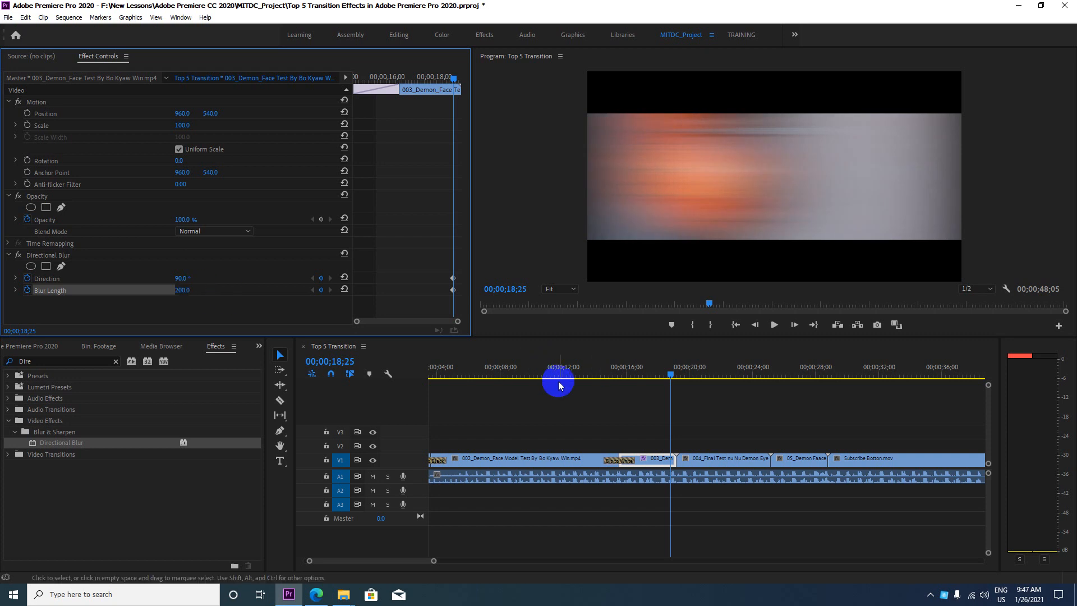
- Move the playhead to the cut between the third and fourth clips and add another Directional Blur to the third clip
click(671, 374)
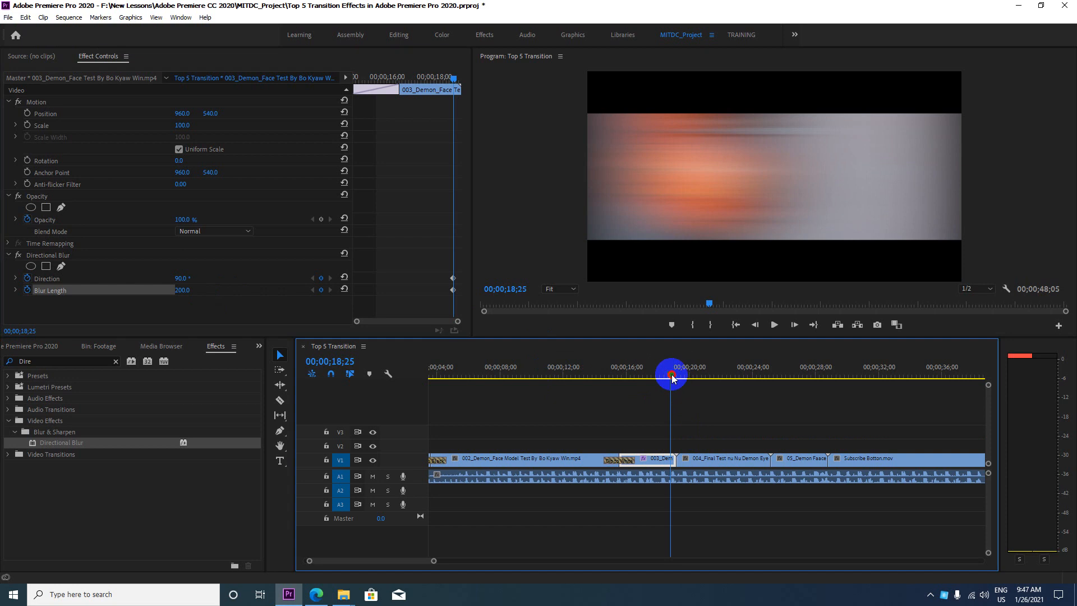
key(Right)
key(Right)
key(Right)
key(Right)
key(Right)
key(Right)
key(Right)
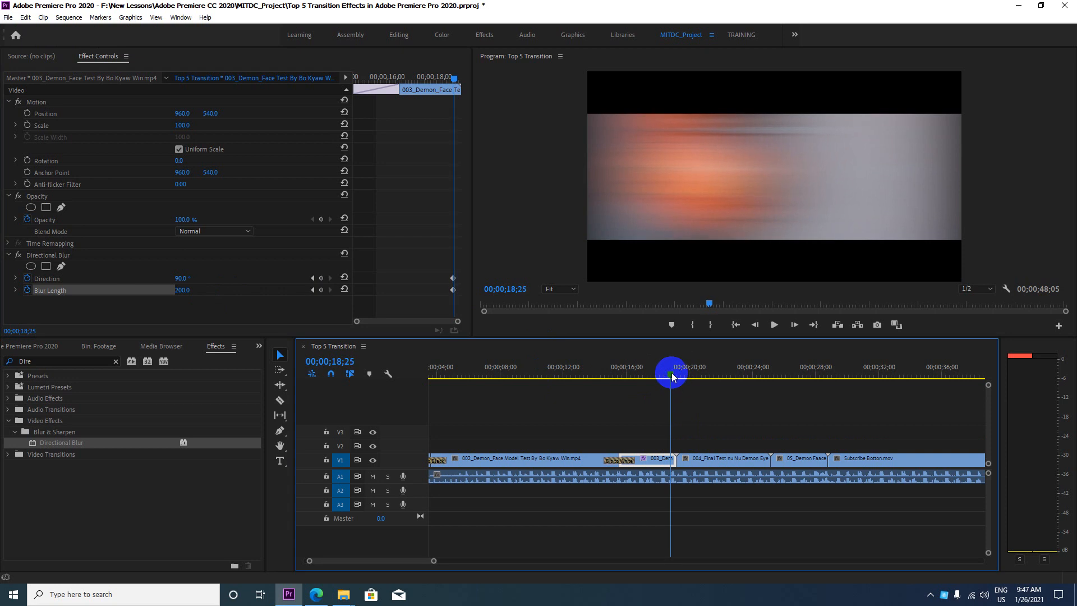
key(Right)
key(Right)
key(Right)
key(Right)
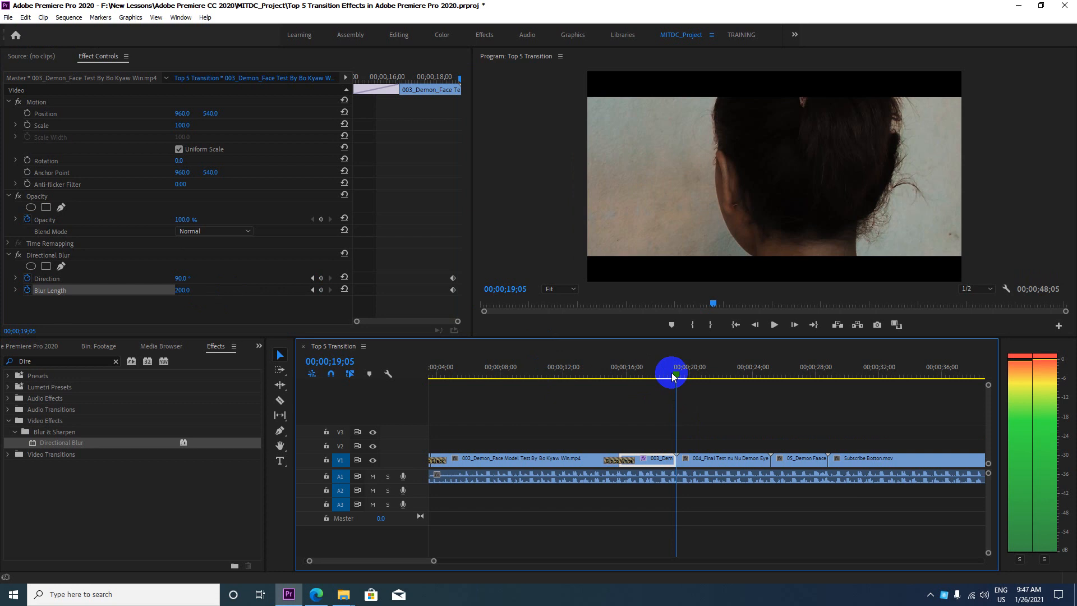
click(699, 458)
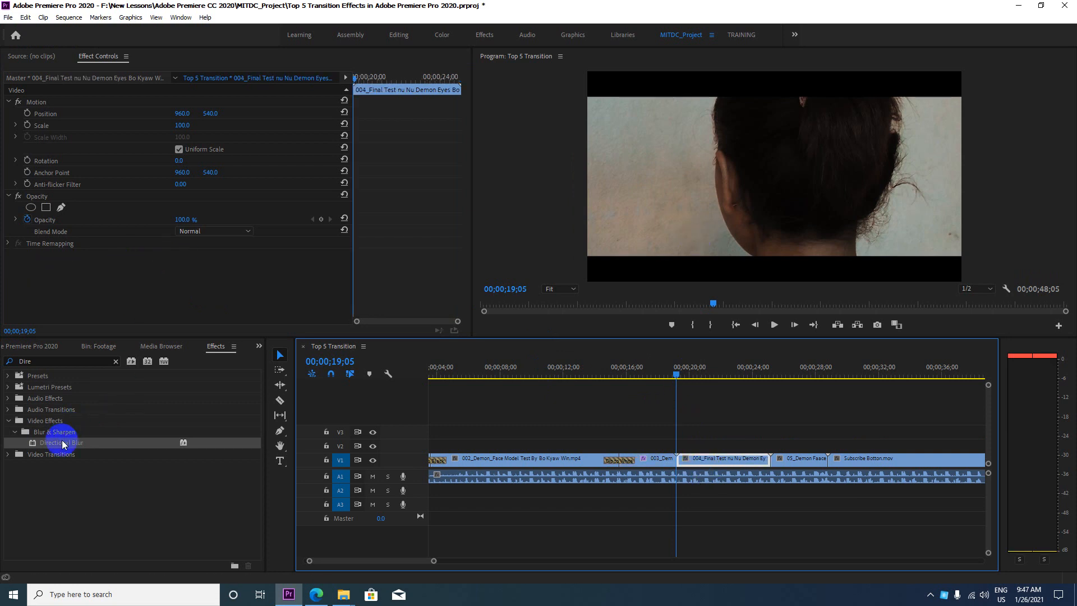
drag(59, 442, 675, 459)
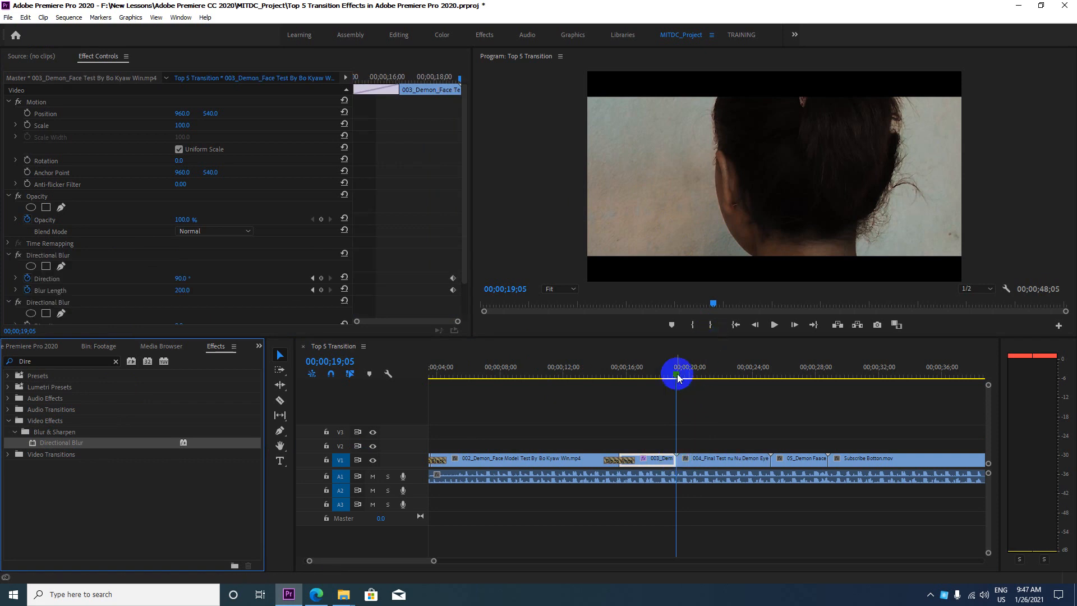
- With the third clip selected, move the playhead back to 00;00;18;24, one frame before the Directional Blur keyframes
drag(677, 376, 655, 381)
click(663, 459)
key(Down)
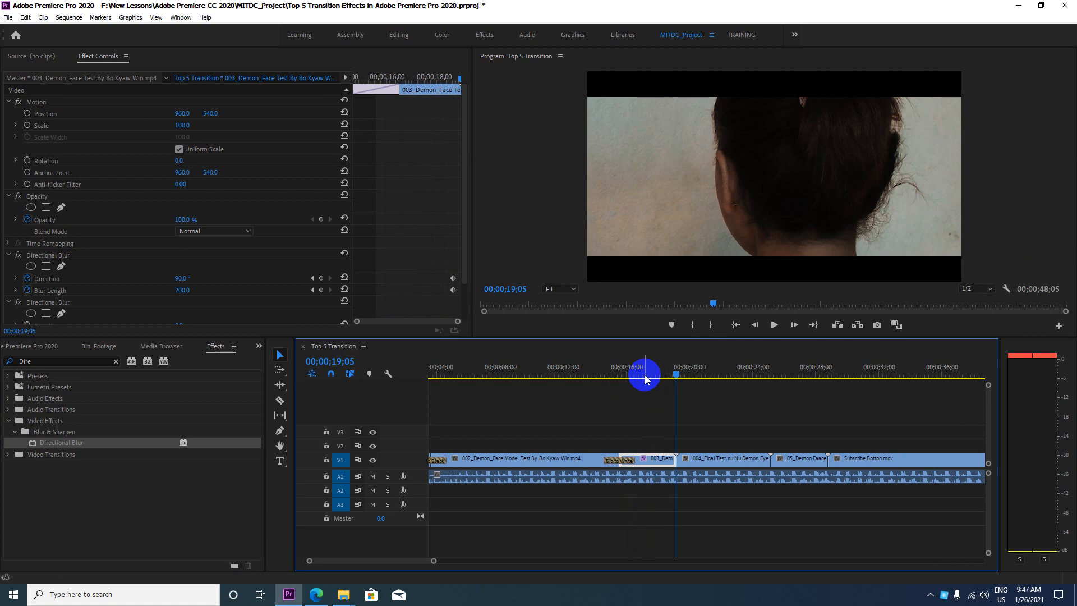
key(shift+Left)
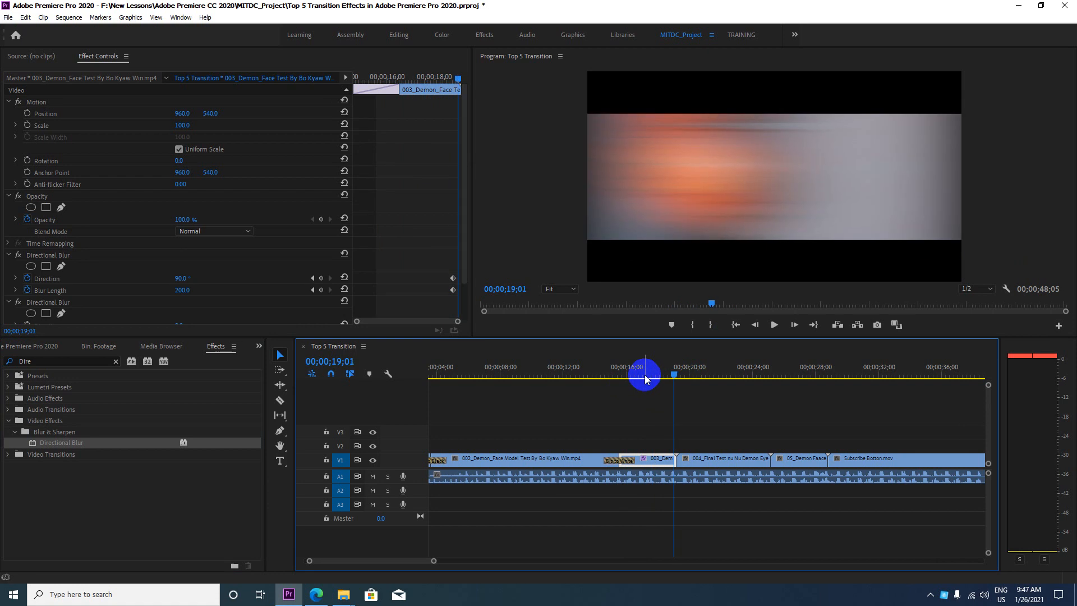
key(Left)
key(Left)
key(Left)
key(Left)
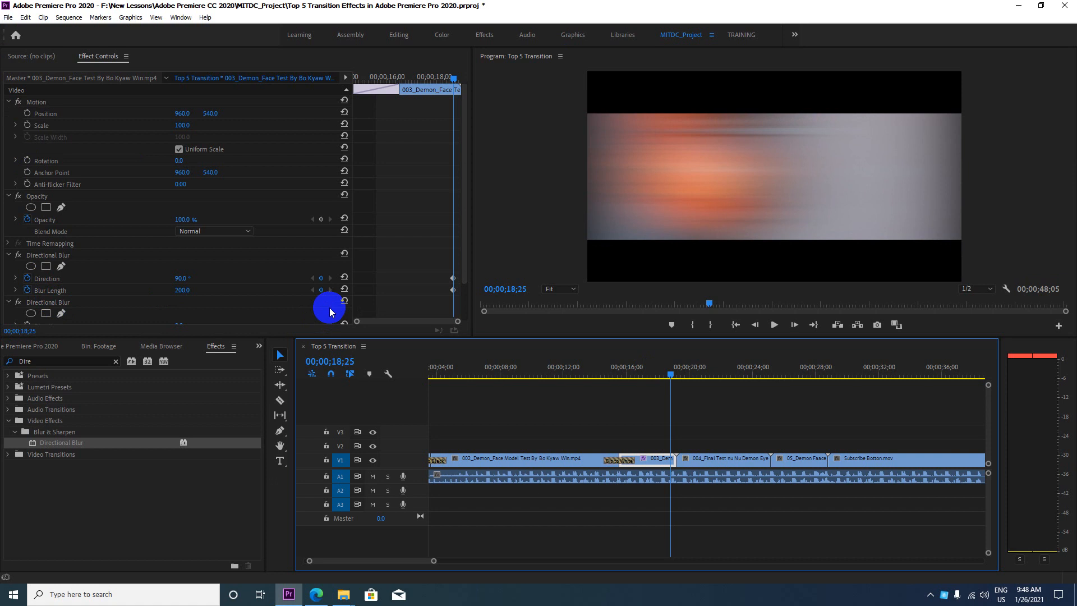
key(Left)
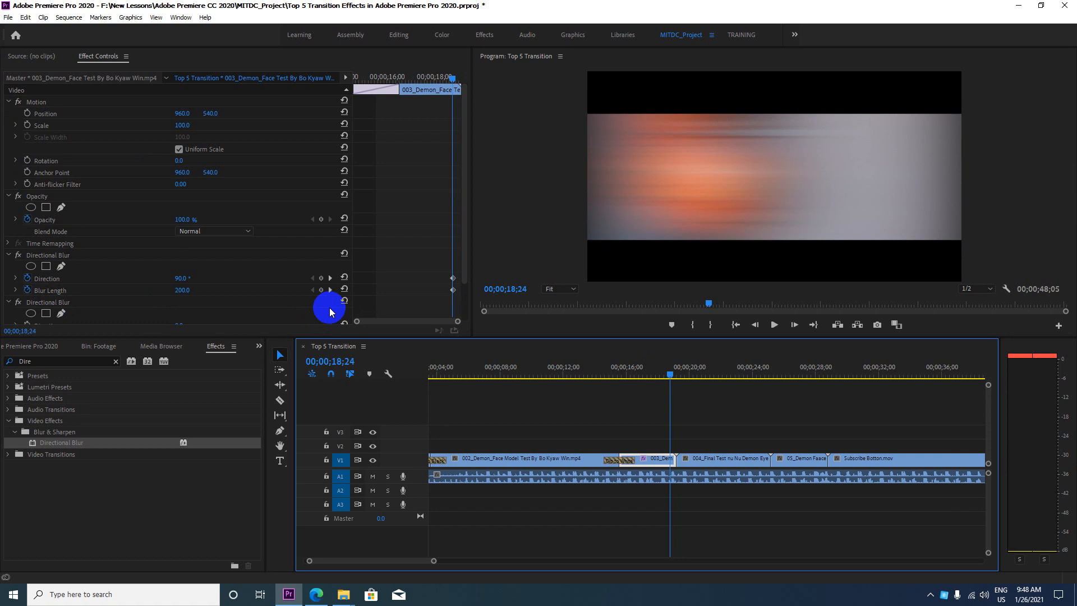
- Add Direction and Blur Length keyframes at 00;00;18;24 on the third clip's first Directional Blur, setting both to 0
click(321, 291)
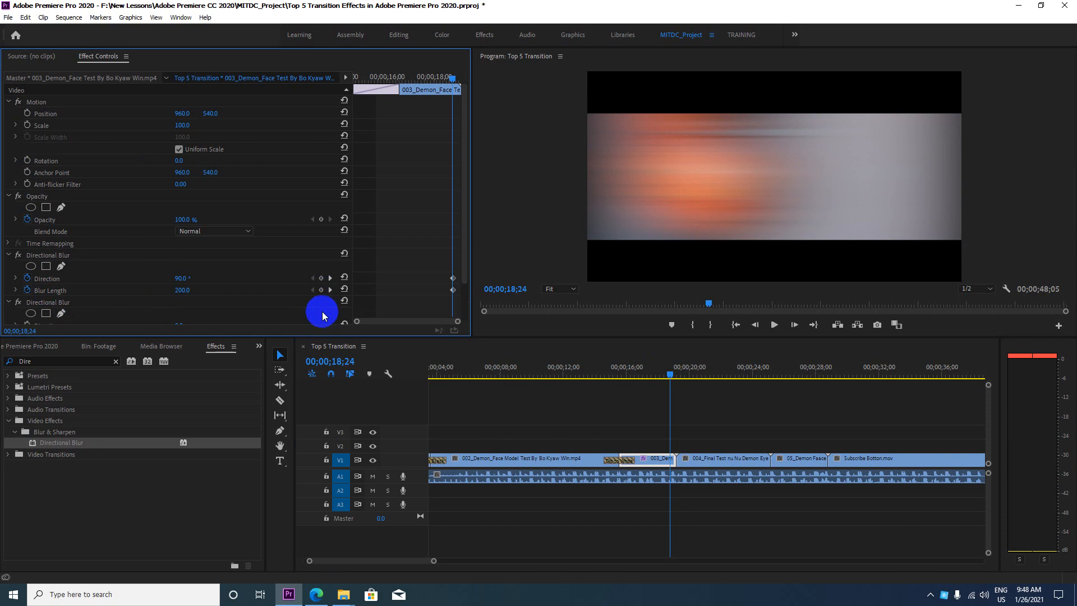
click(321, 279)
click(321, 291)
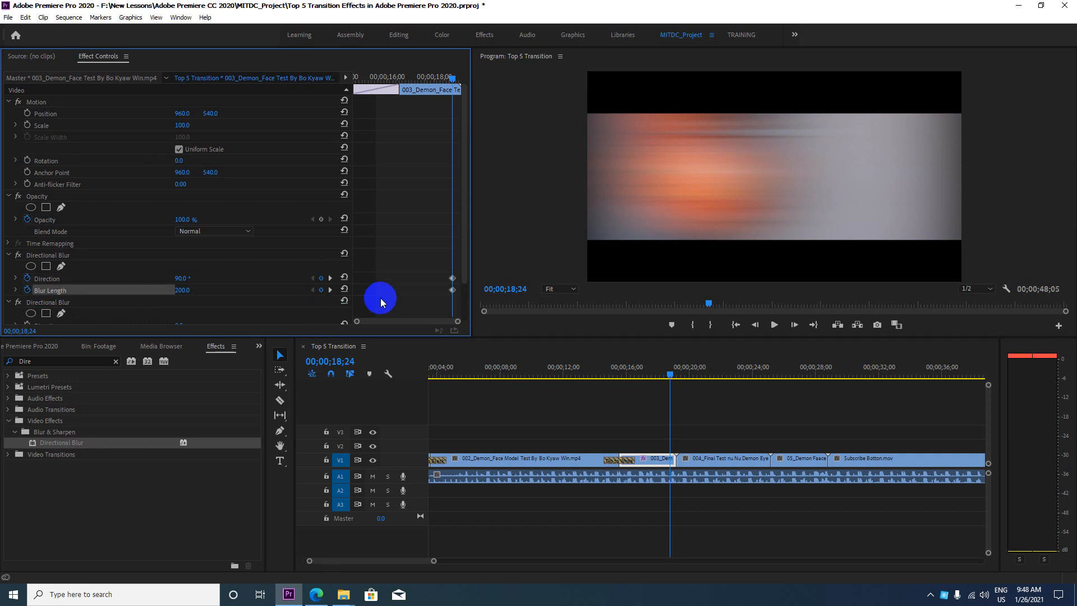
click(180, 277)
text(0)
key(Return)
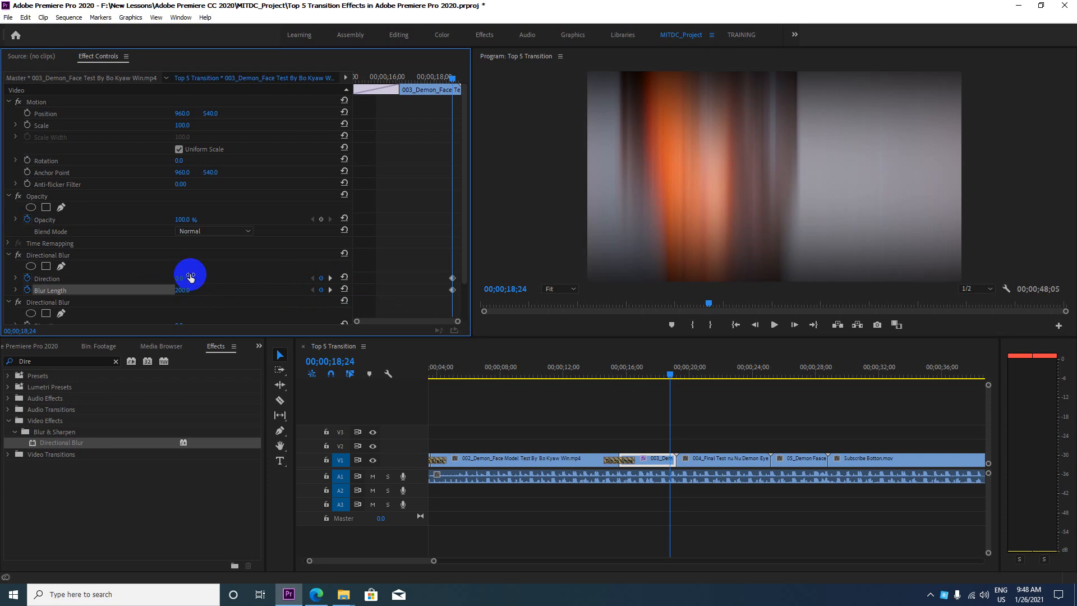
click(184, 289)
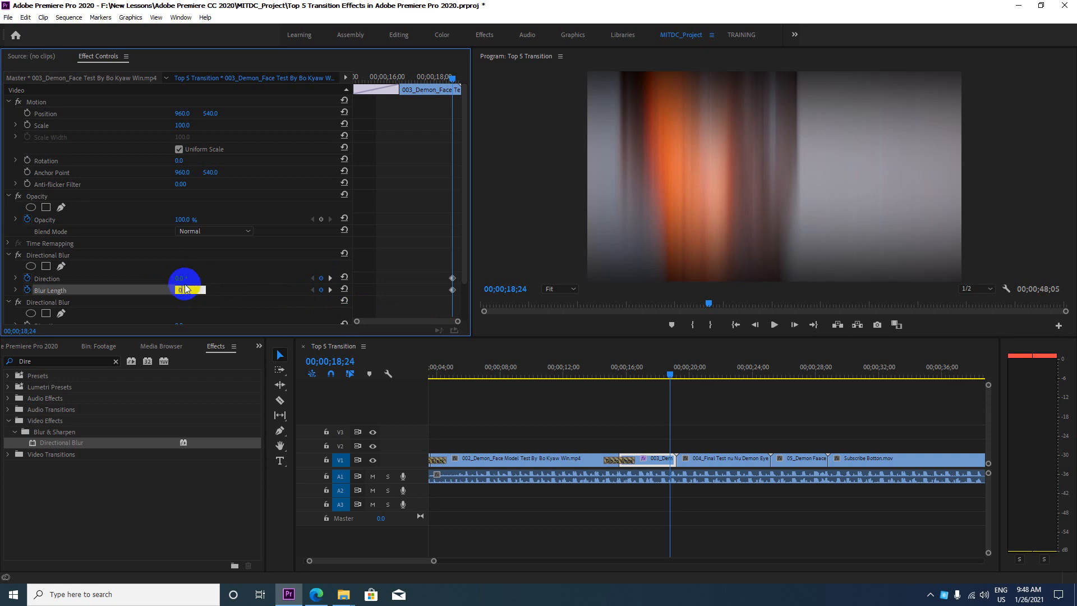
text(0)
key(Return)
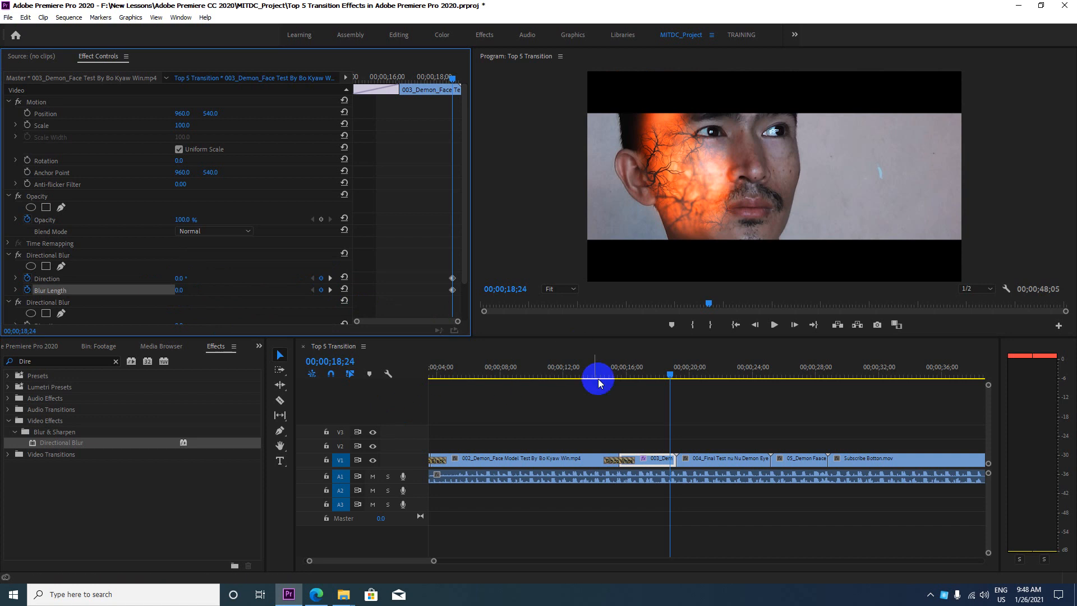
- Play back the end of the third clip to review the blur-out, and scrub back to 00;00;18;21
click(631, 371)
key(space)
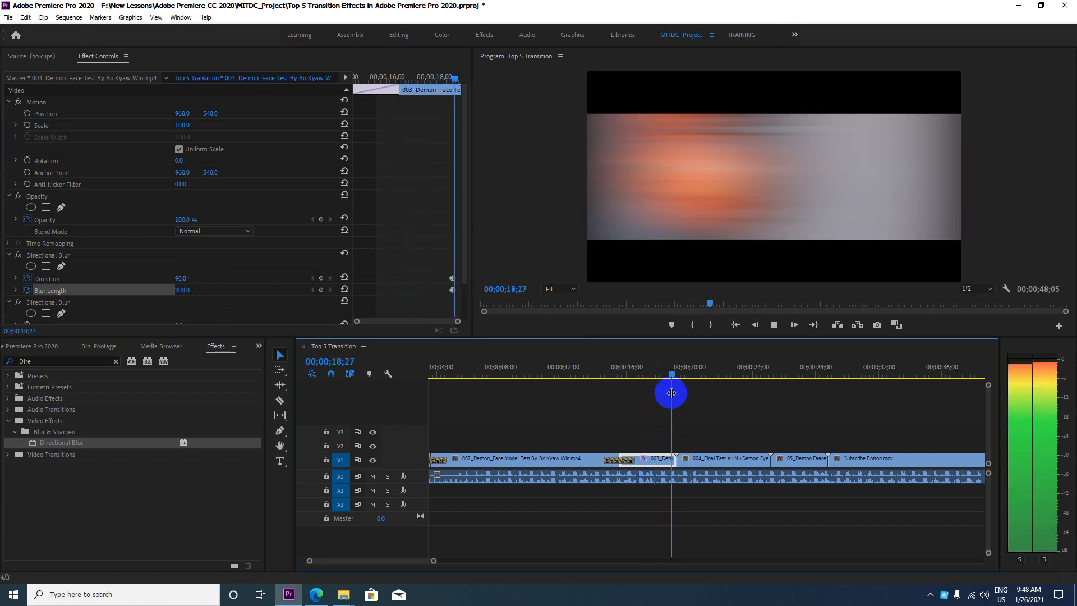
key(space)
click(680, 378)
drag(680, 379, 668, 379)
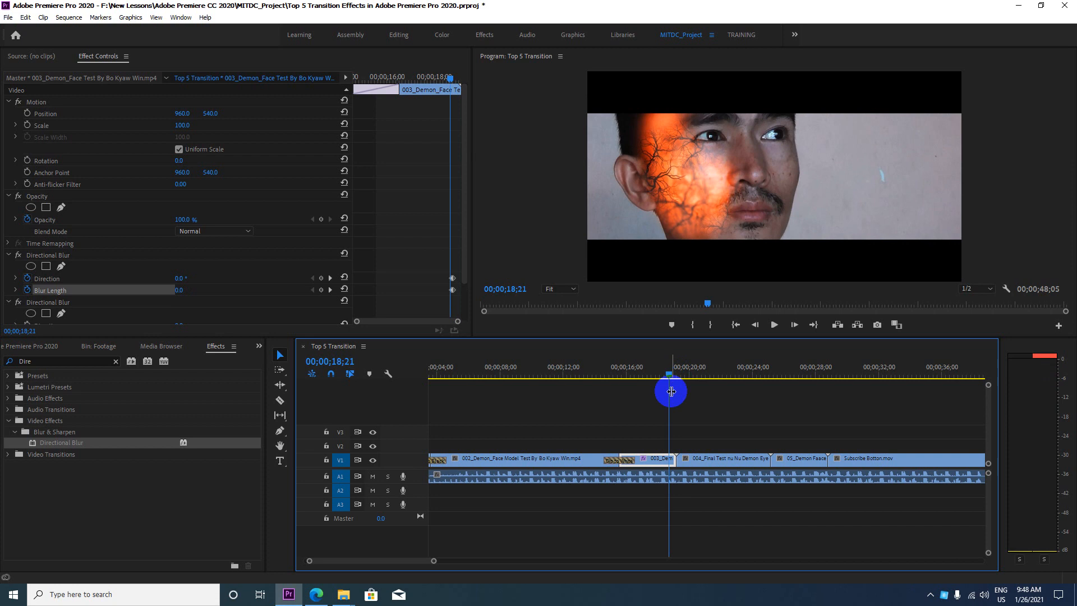
- Move the playhead to the cut at 00;00;19;05 and apply Directional Blur to the fourth clip
click(664, 459)
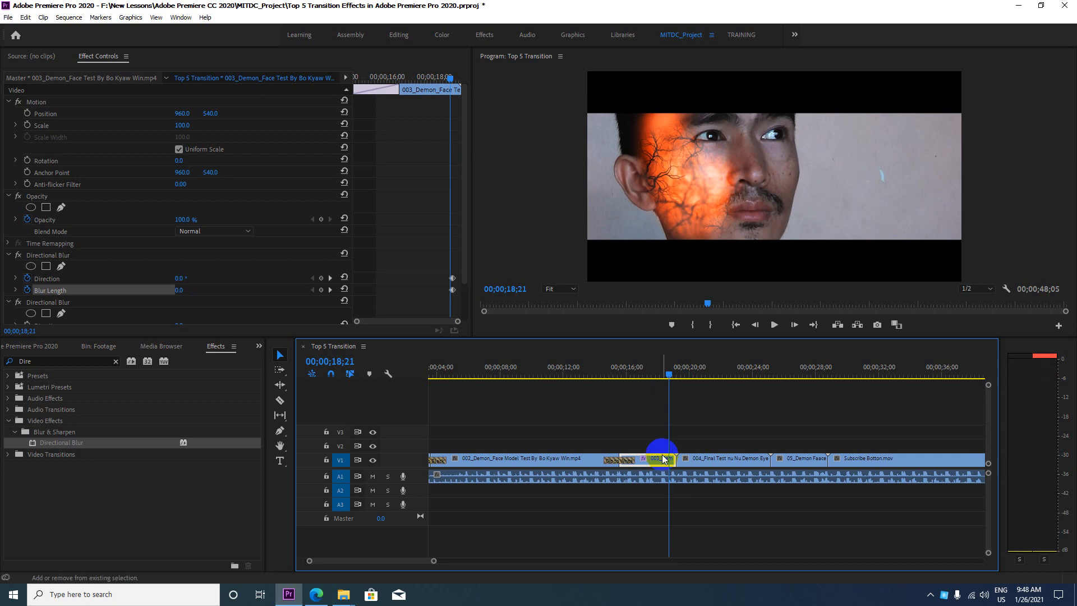
key(shift+Down)
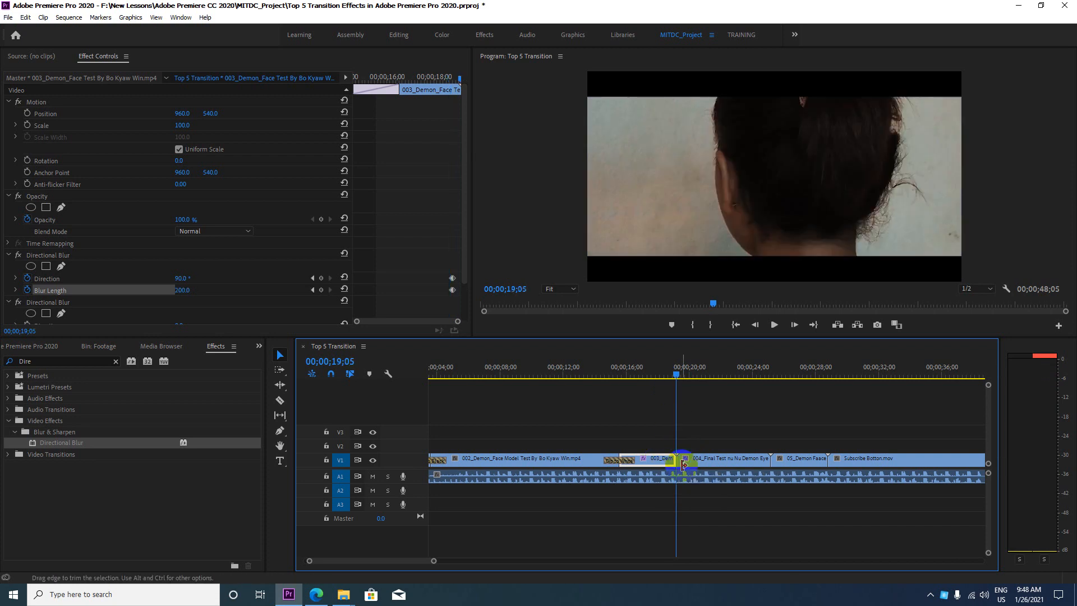
click(712, 460)
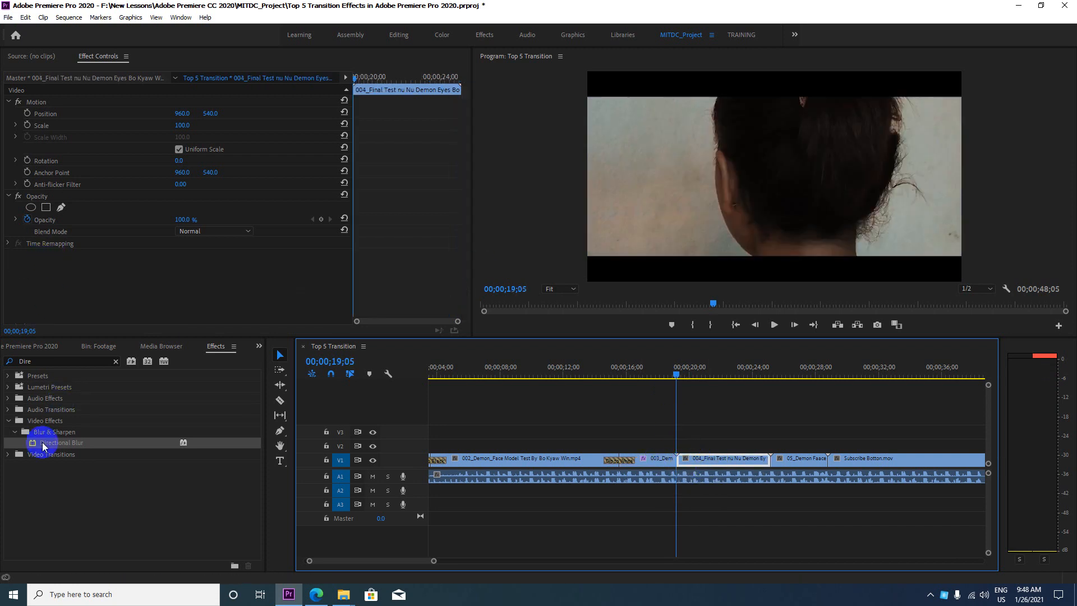
drag(45, 442, 693, 461)
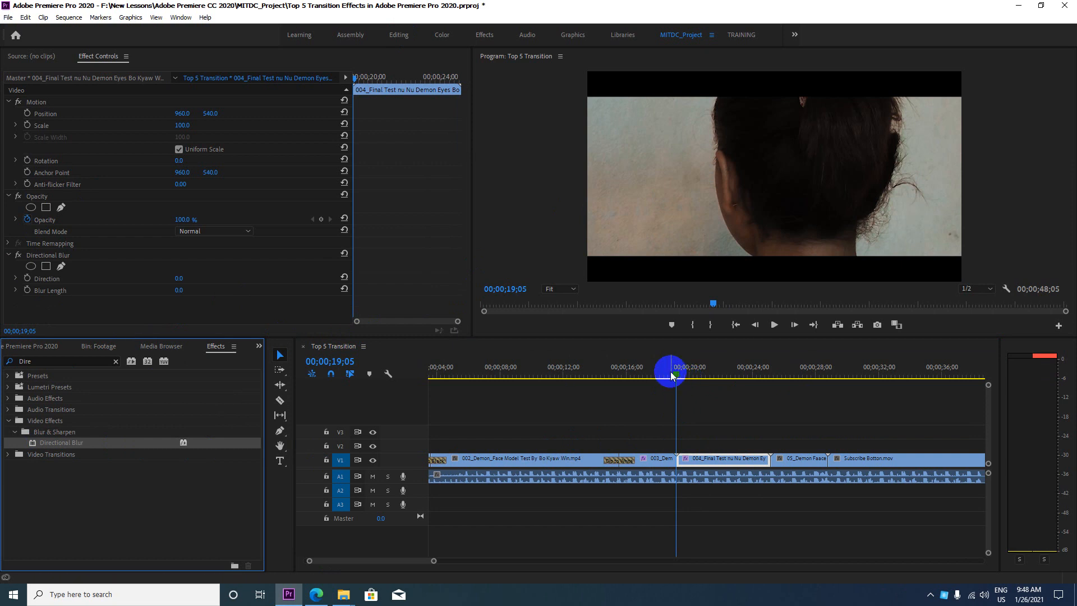
- Start keyframing the fourth clip's Directional Blur Direction and Blur Length at 00;00;19;15, ten frames after the clip's start
click(695, 459)
key(Right)
key(Right)
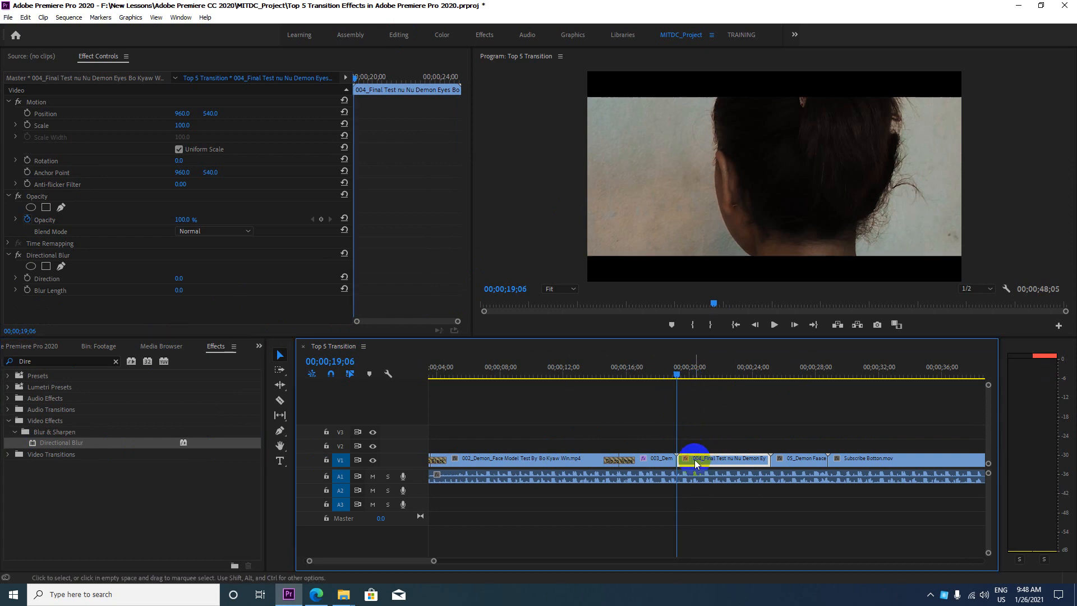
key(Right)
key(Right)
key(Right)
key(Right)
key(Right)
key(Right)
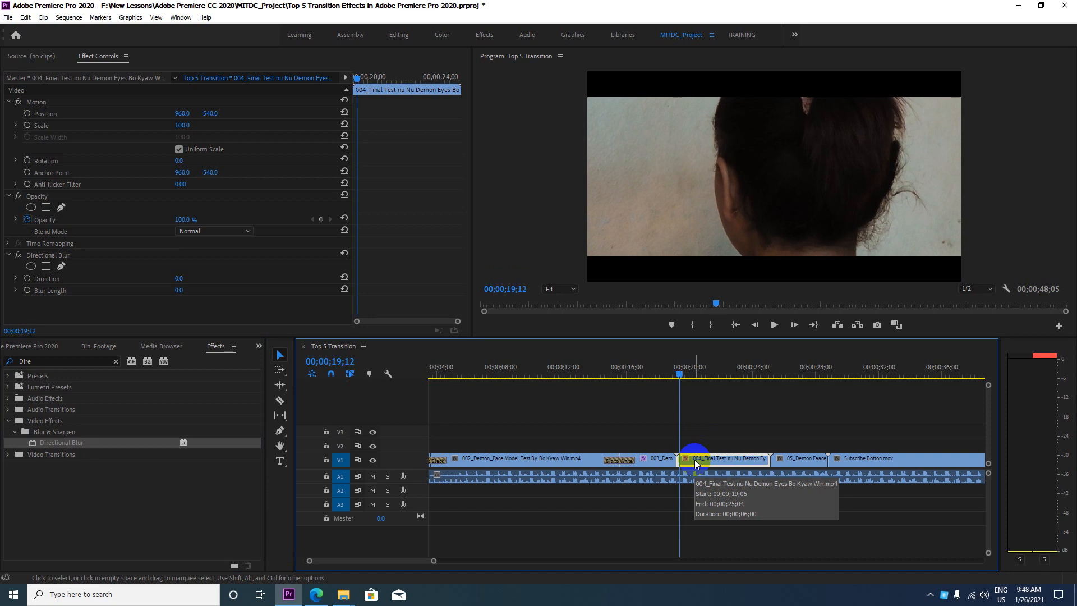
key(Right)
key(Right)
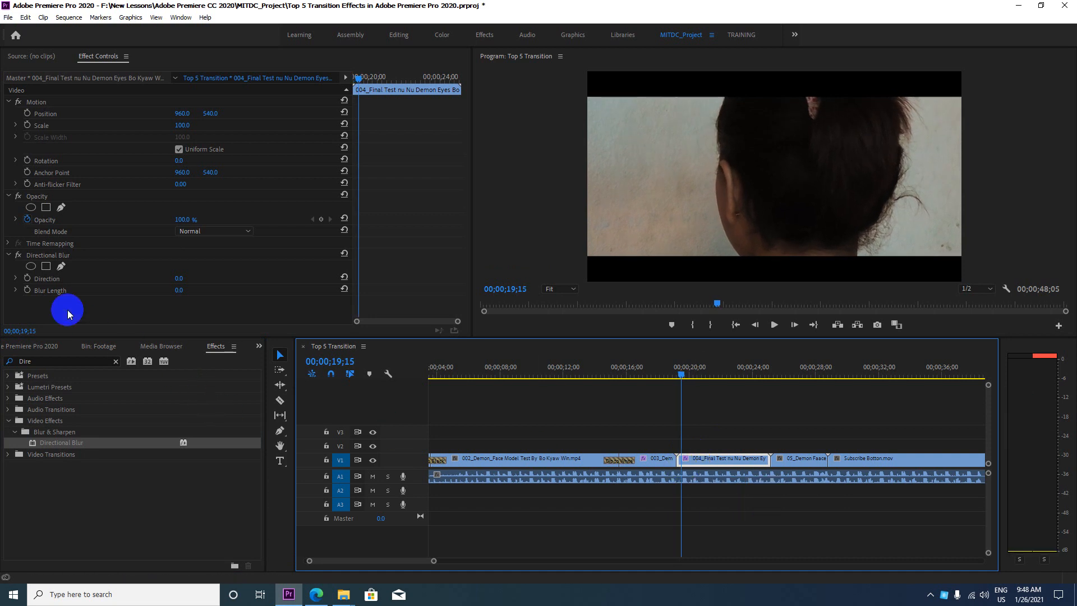
click(26, 290)
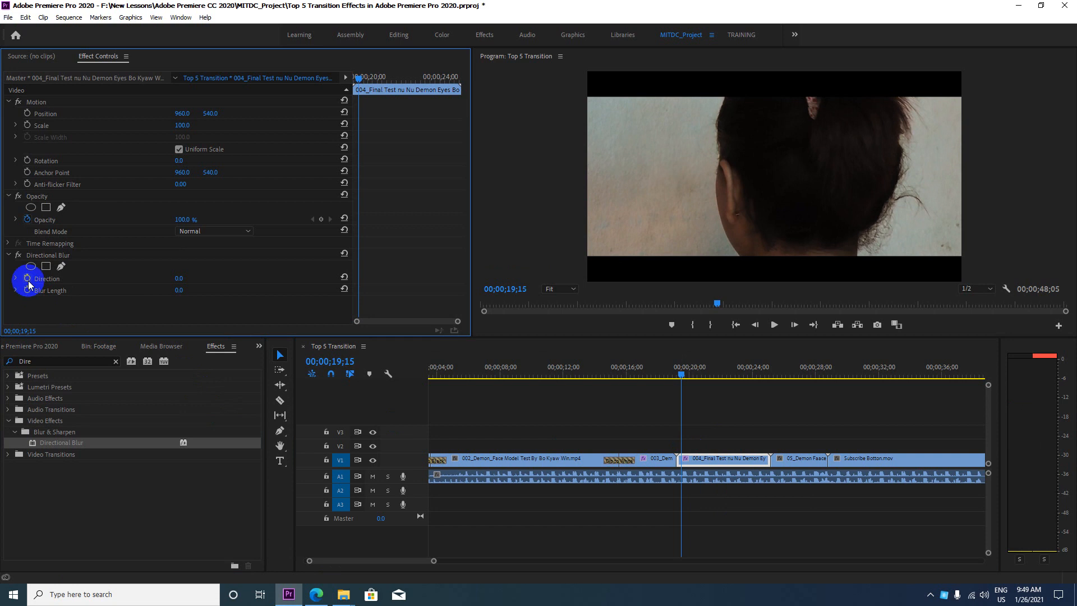
click(27, 278)
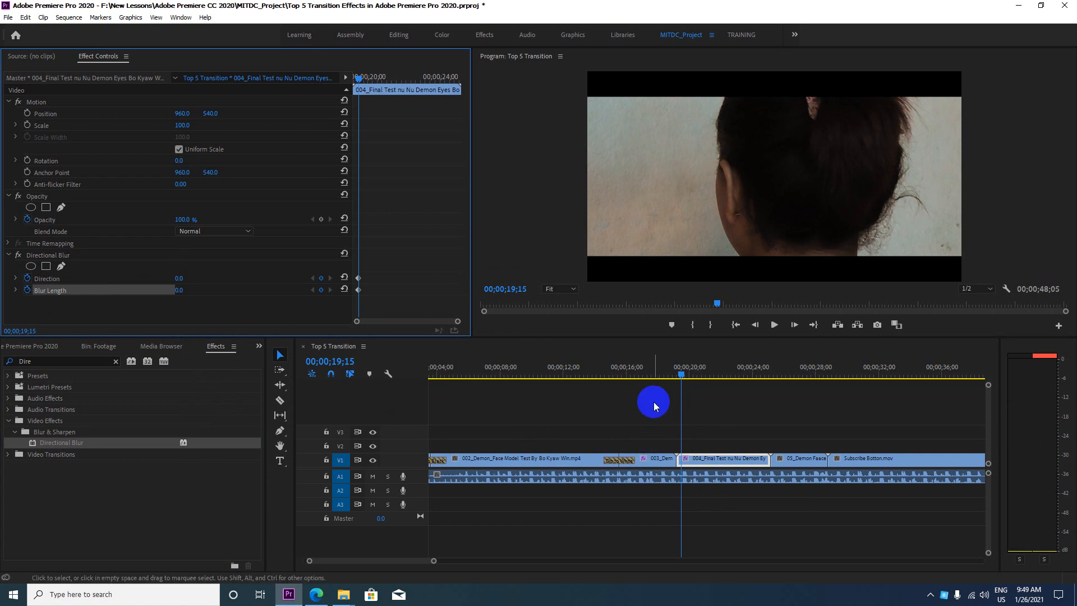
- With the fourth clip selected, step the playhead back to its first frame at 00;00;19;05
click(694, 459)
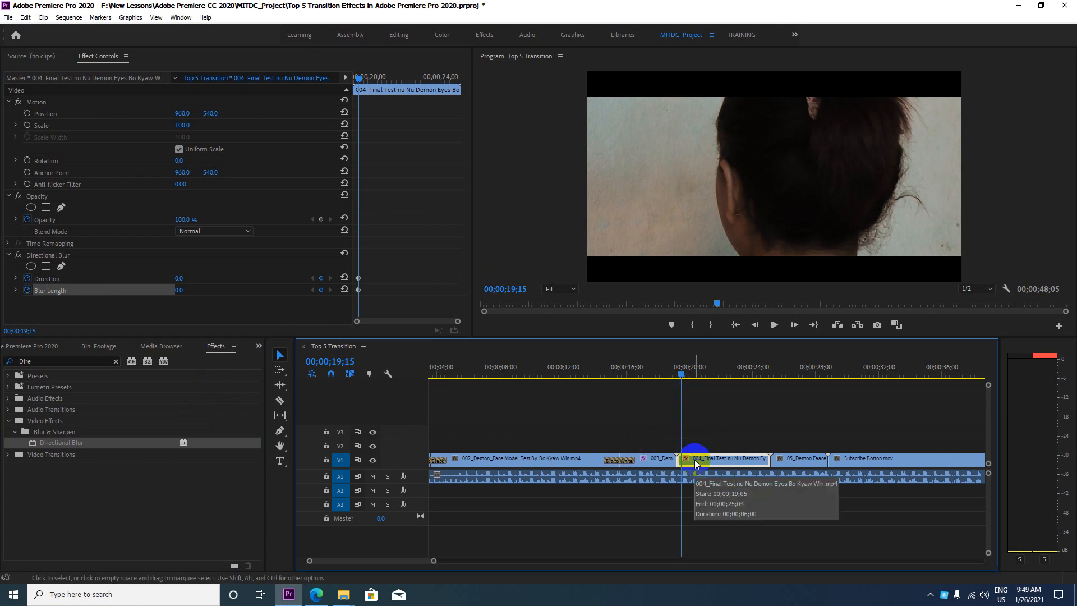
key(Left)
key(Left)
key(Left)
key(Left)
key(Left)
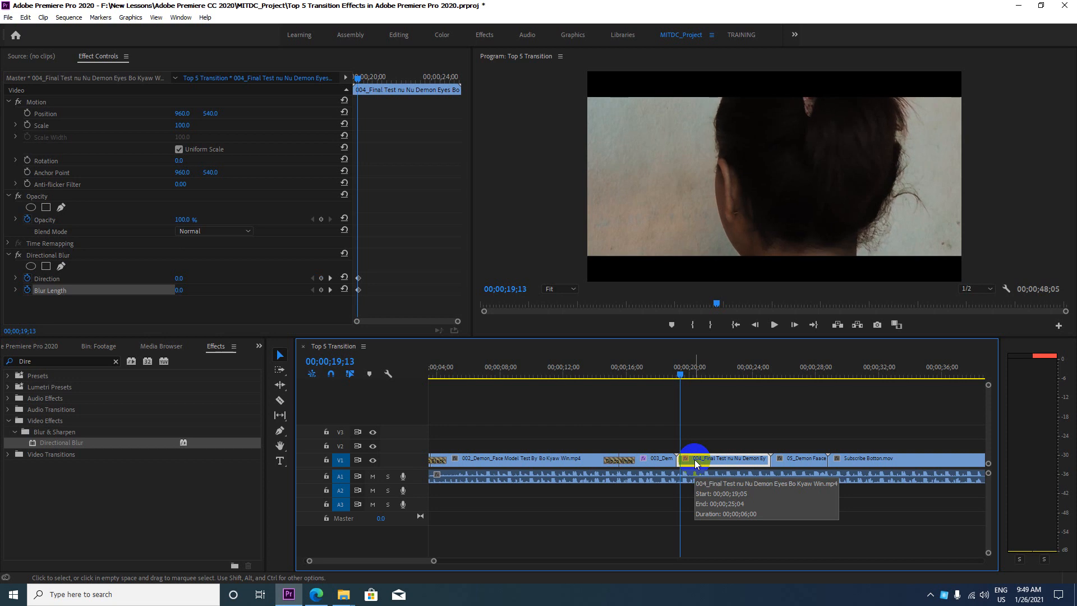
key(Left)
key(Left)
key(Left)
key(Left)
key(Left)
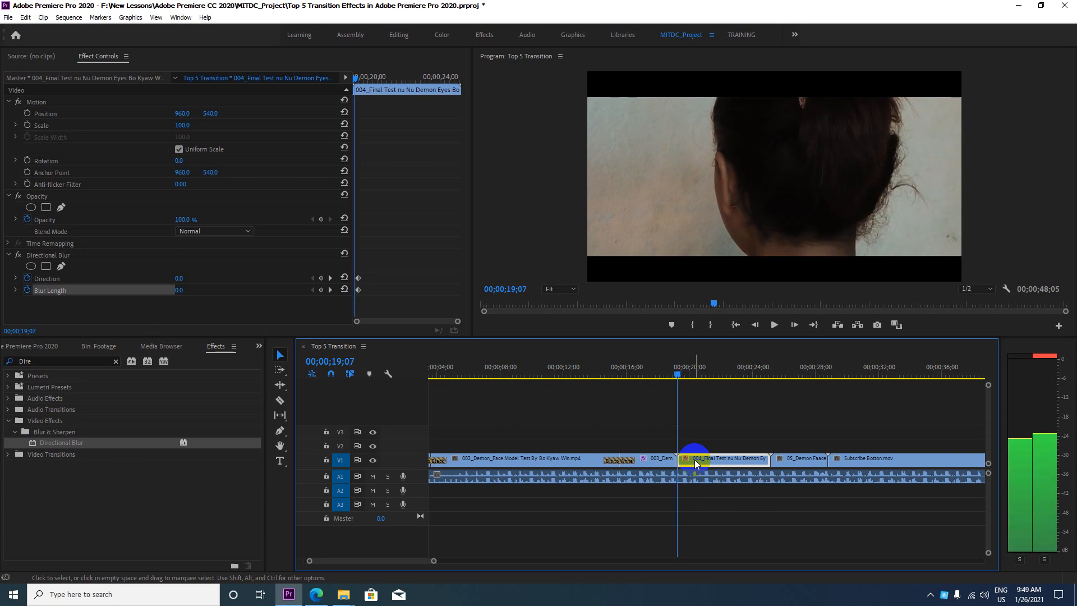
key(Left)
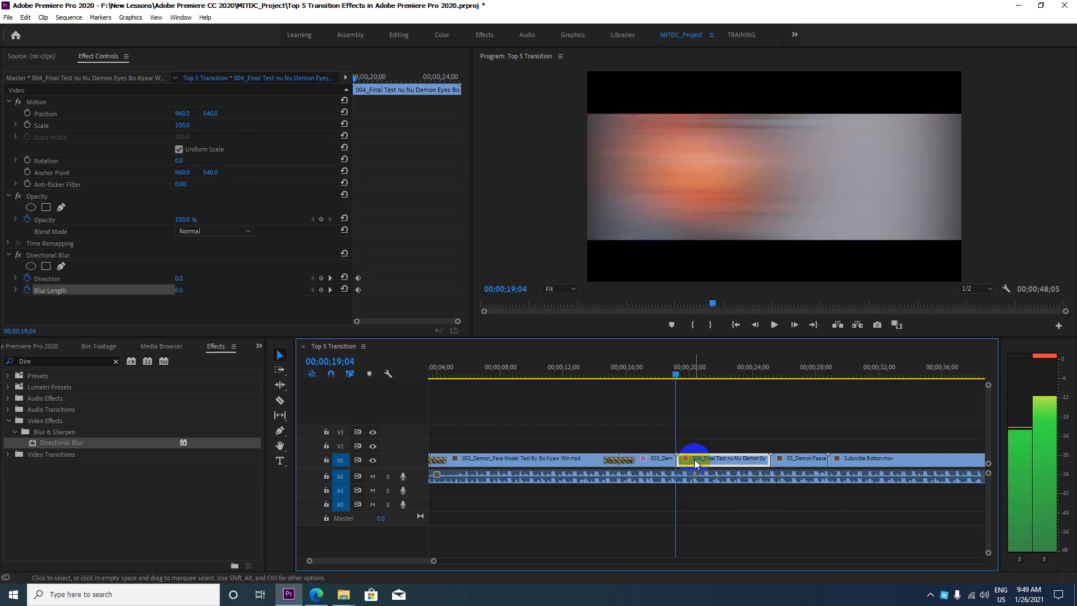
key(Right)
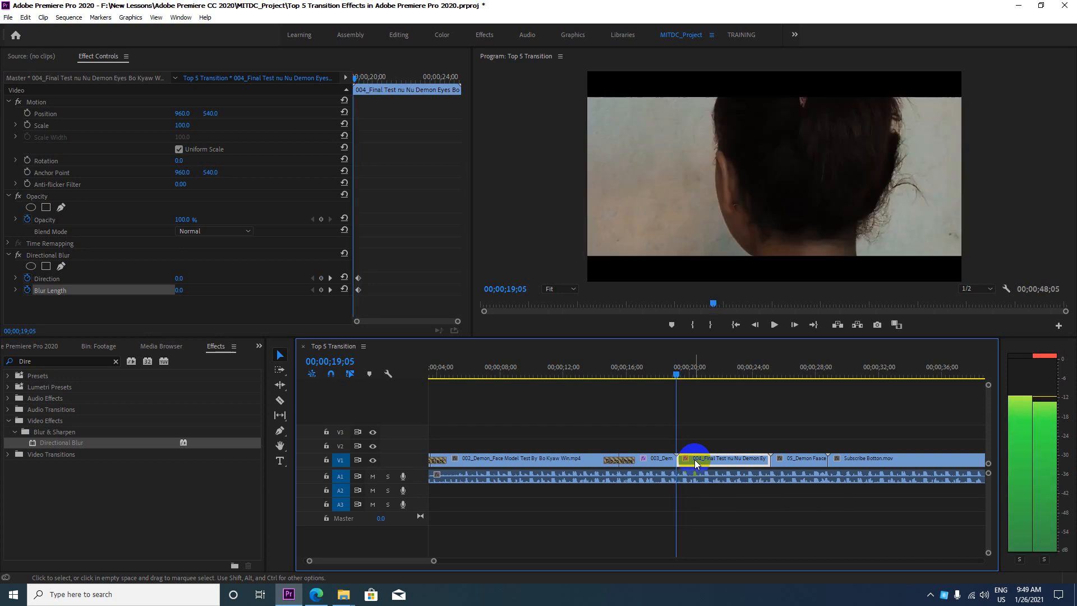
- Set the fourth clip's Directional Blur to a Direction of 90° and a Blur Length of 200 at its first frame
click(182, 276)
text(9)
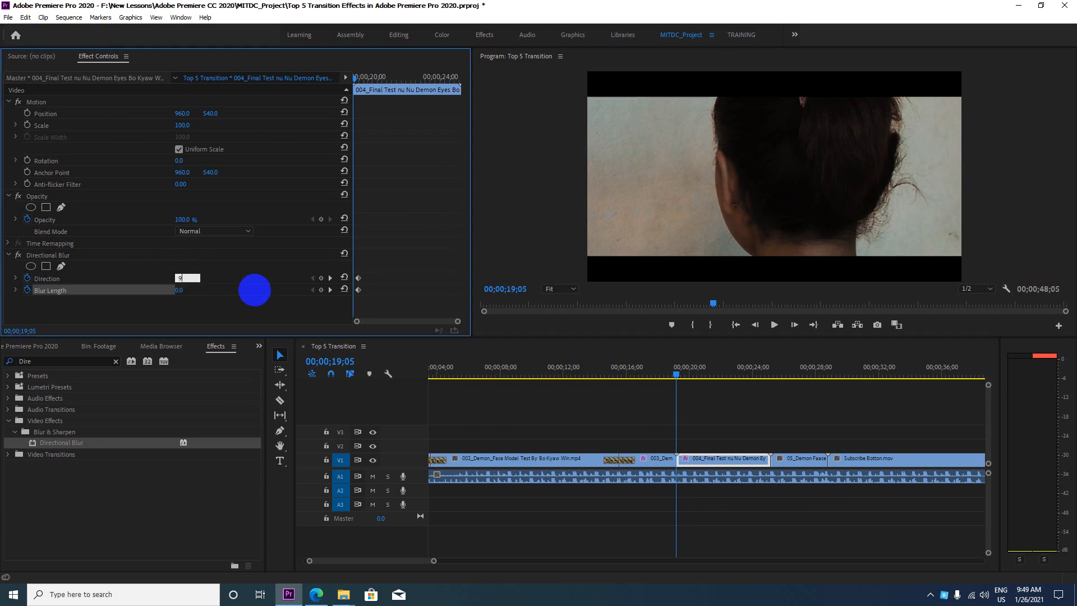
text(0)
key(Return)
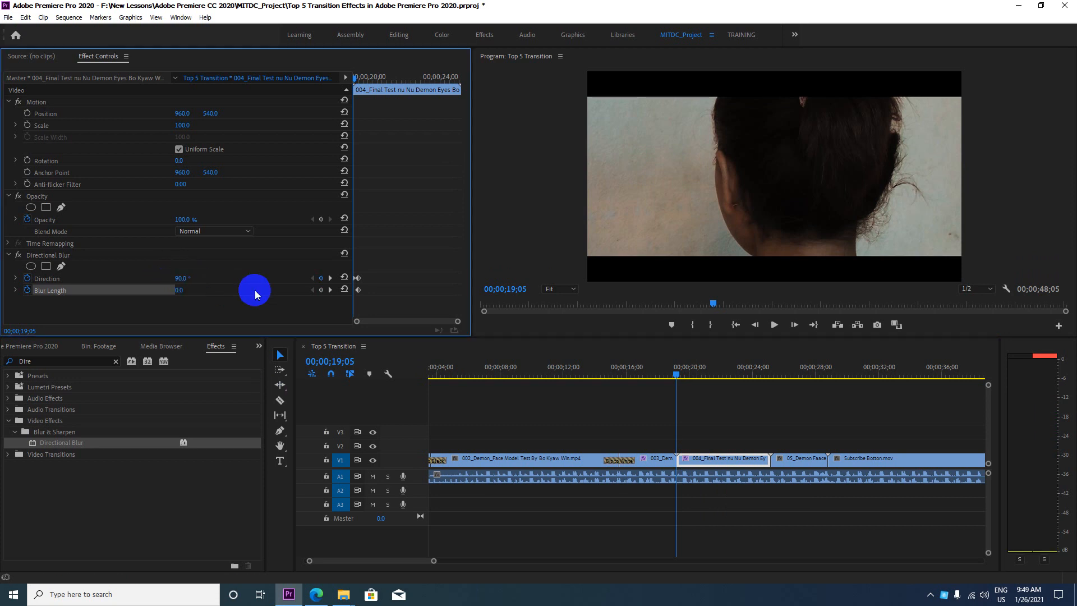
click(181, 290)
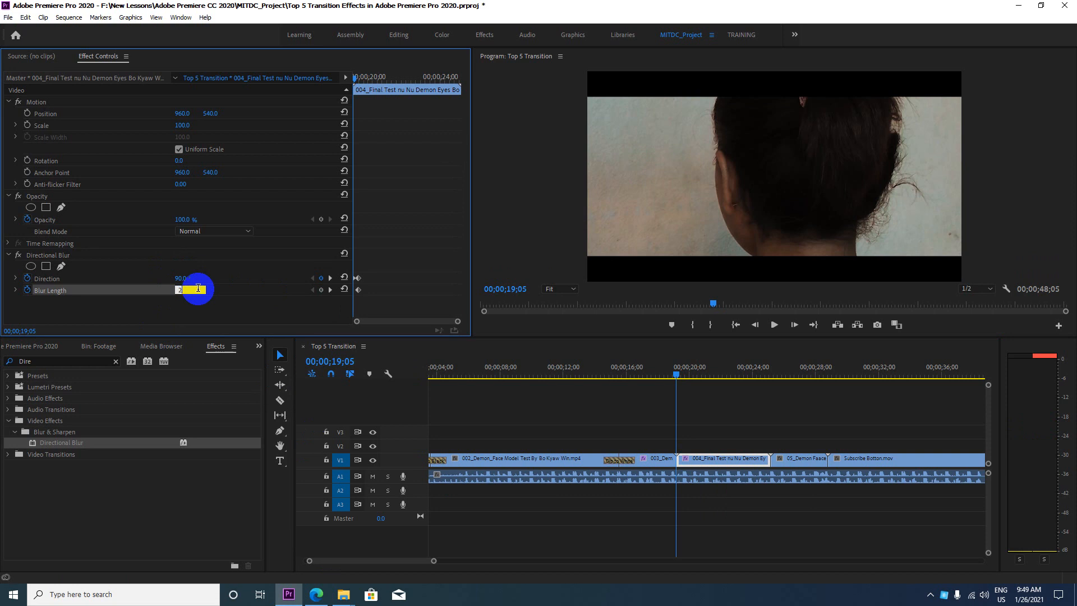
text(200)
key(Return)
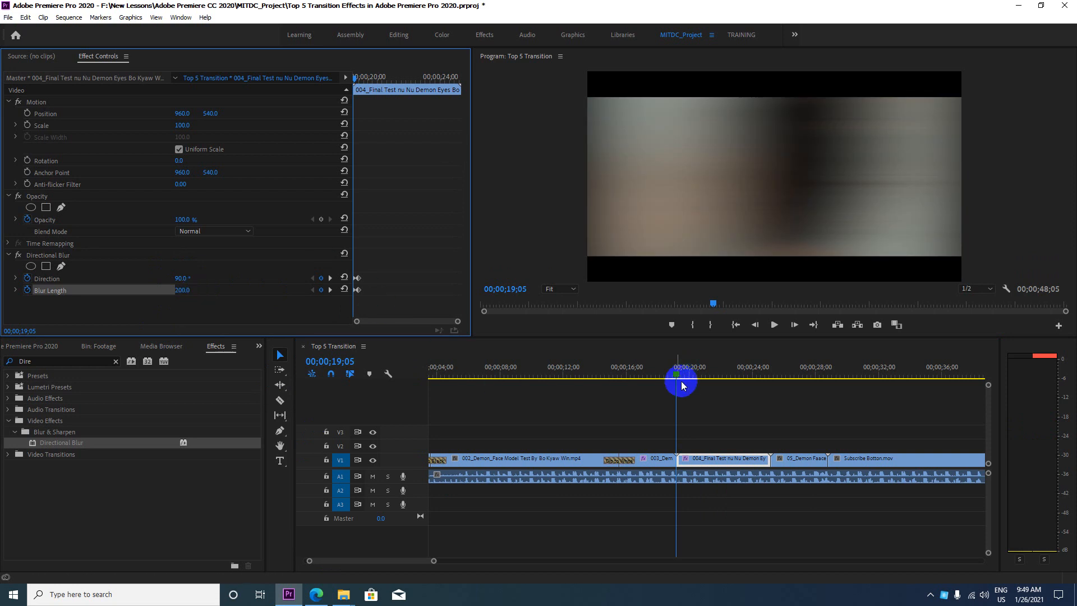
- Play back the Directional Blur transition from 00;00;18;10 and scrub on to 00;00;23;01 in the fourth clip
click(664, 377)
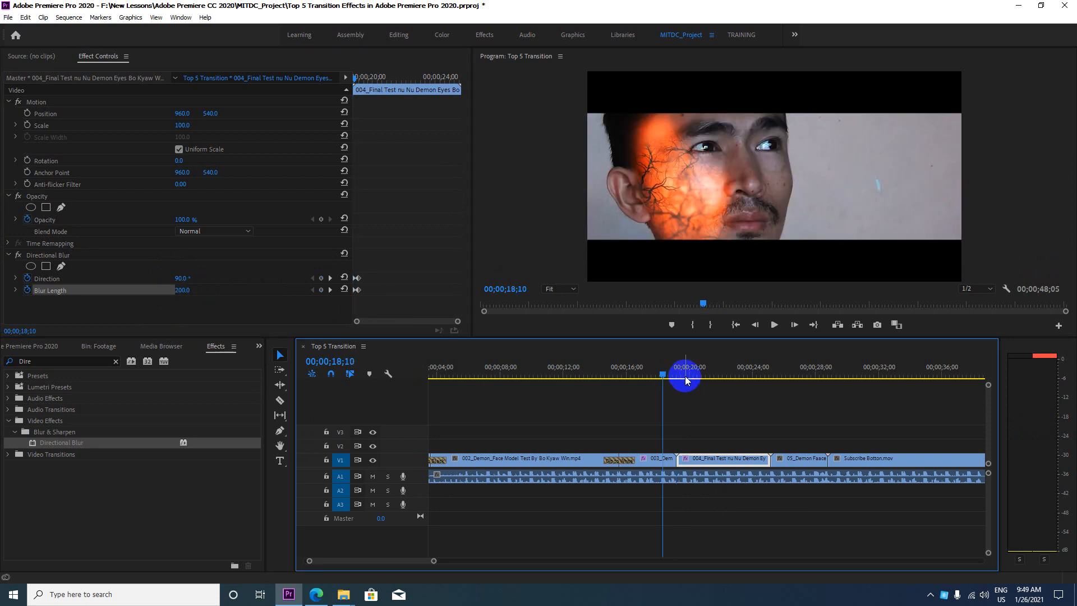
key(space)
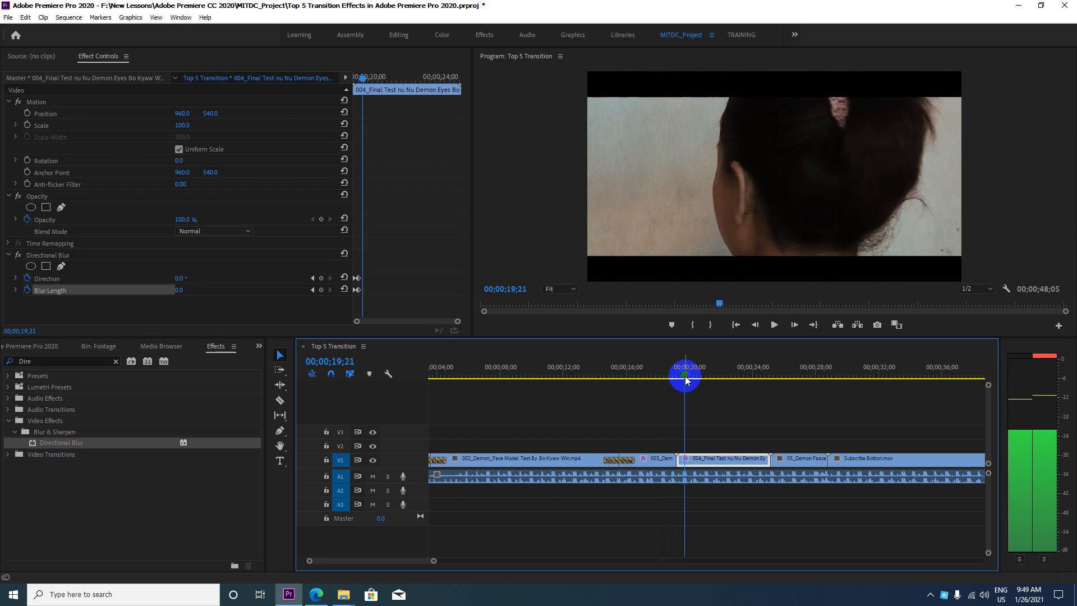
drag(686, 379, 736, 377)
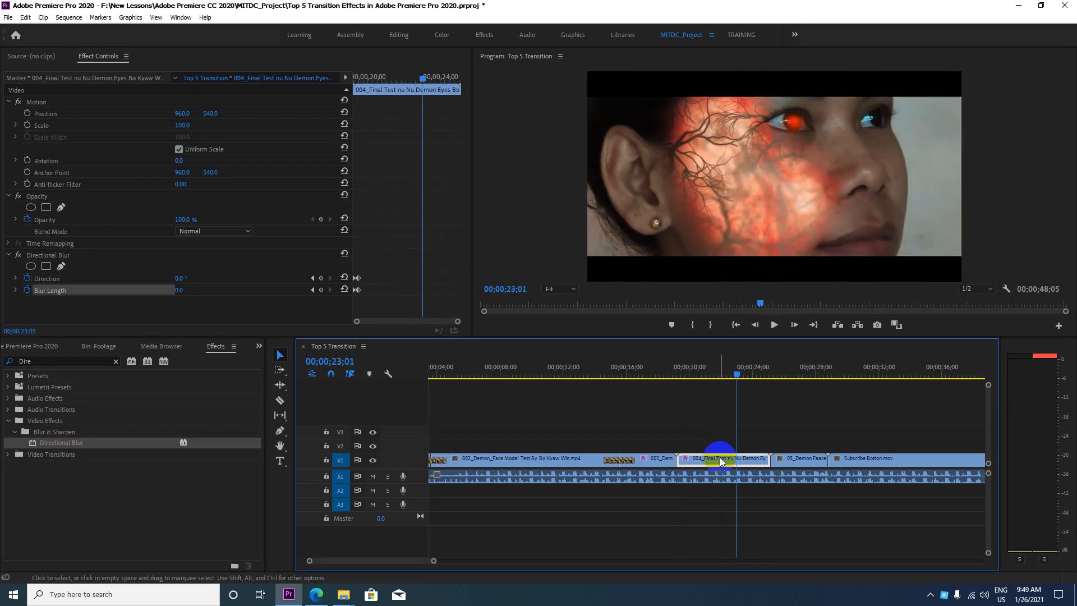
- Move the playhead to the cut between the fourth and fifth clips at 00;00;25;05 and select the fifth clip
key(Down)
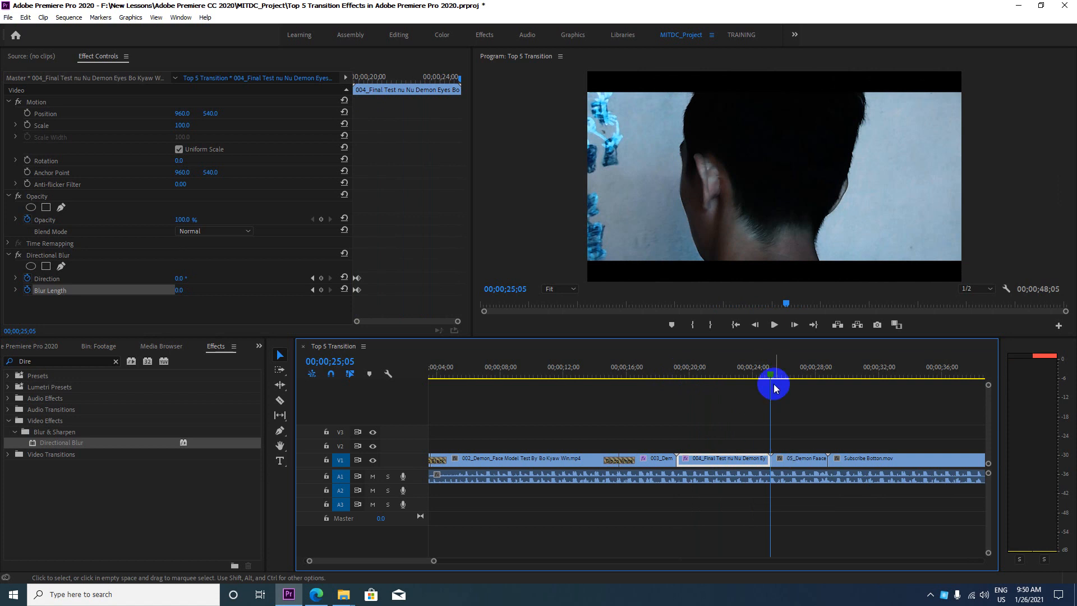
click(789, 459)
click(758, 464)
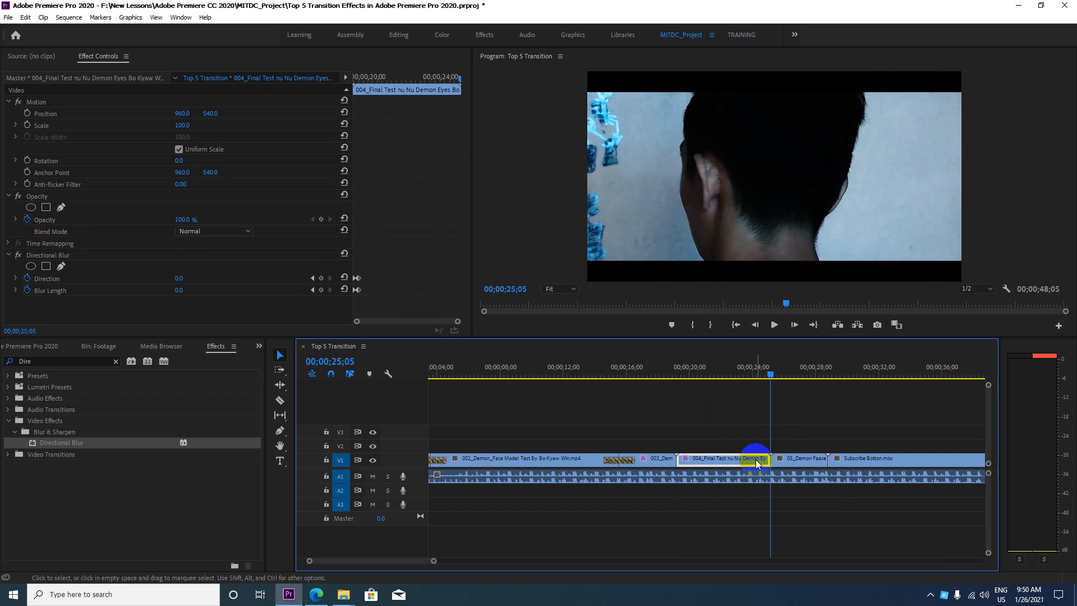
click(795, 460)
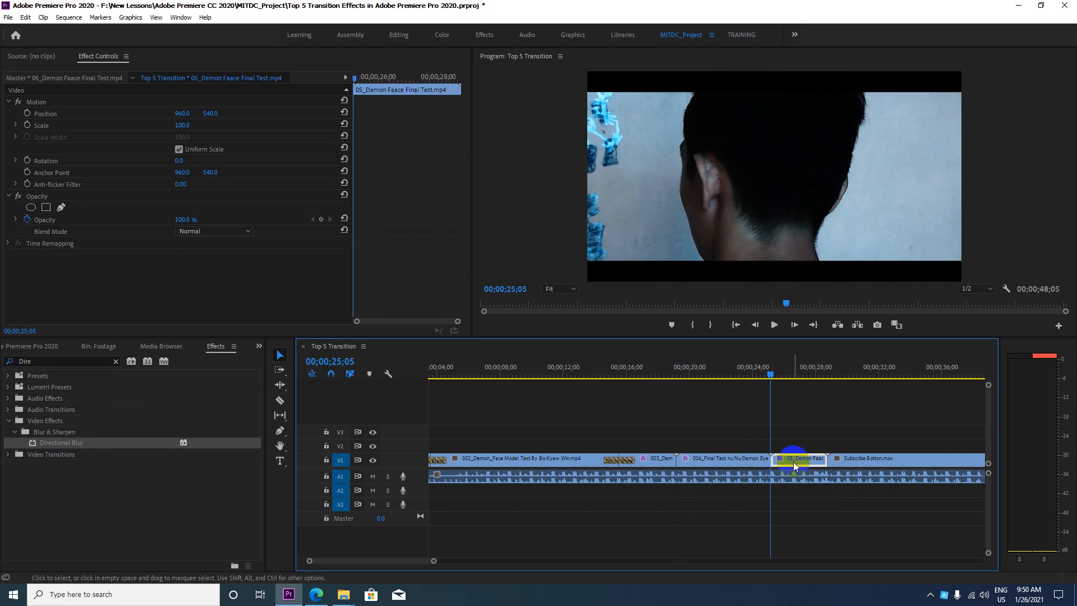
drag(766, 458, 774, 457)
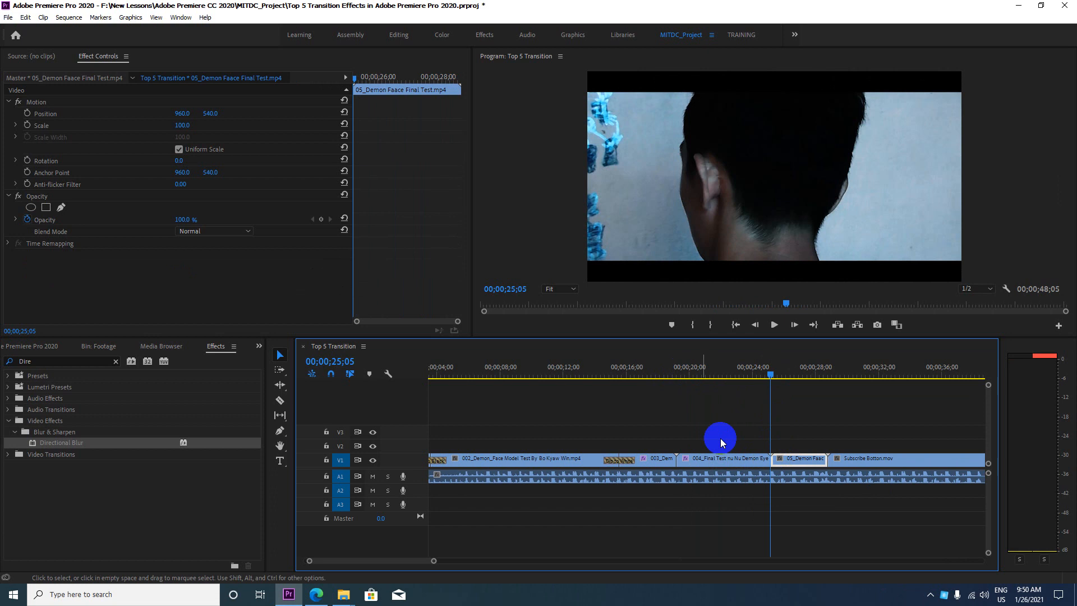
- Search the effects for "Gauss" and apply Gaussian Blur to the fourth and fifth clips, with the playhead on their cut at 00;00;25;05
click(62, 363)
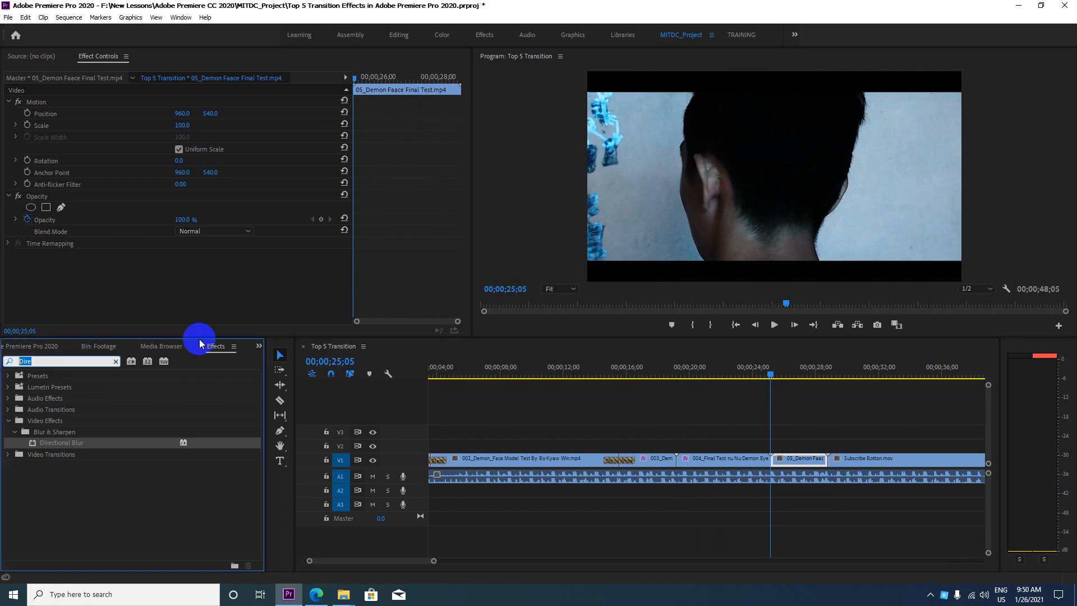
text(Gauss)
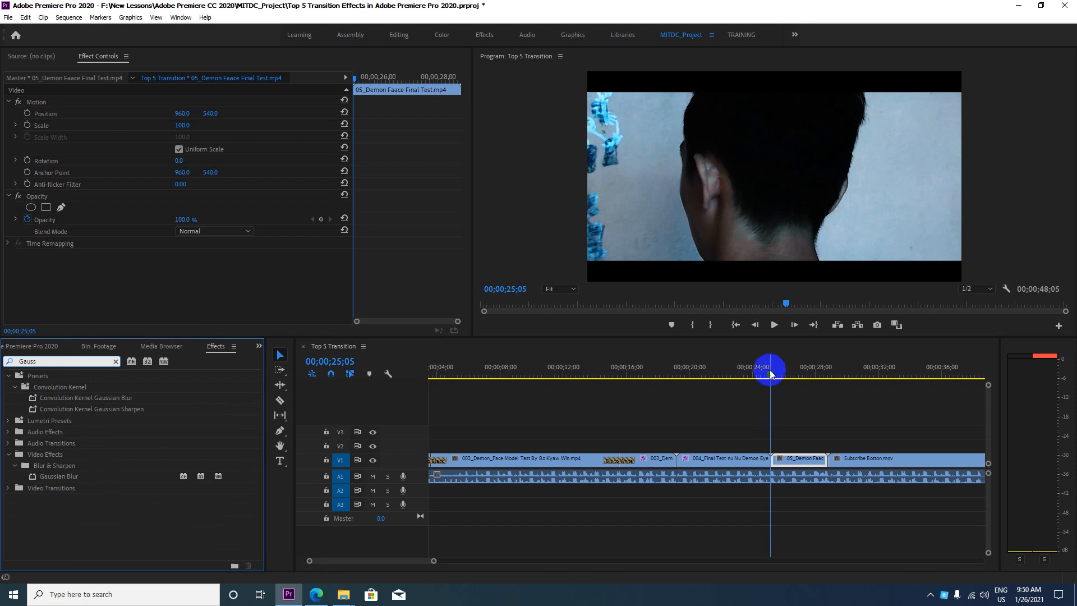
drag(770, 375, 767, 375)
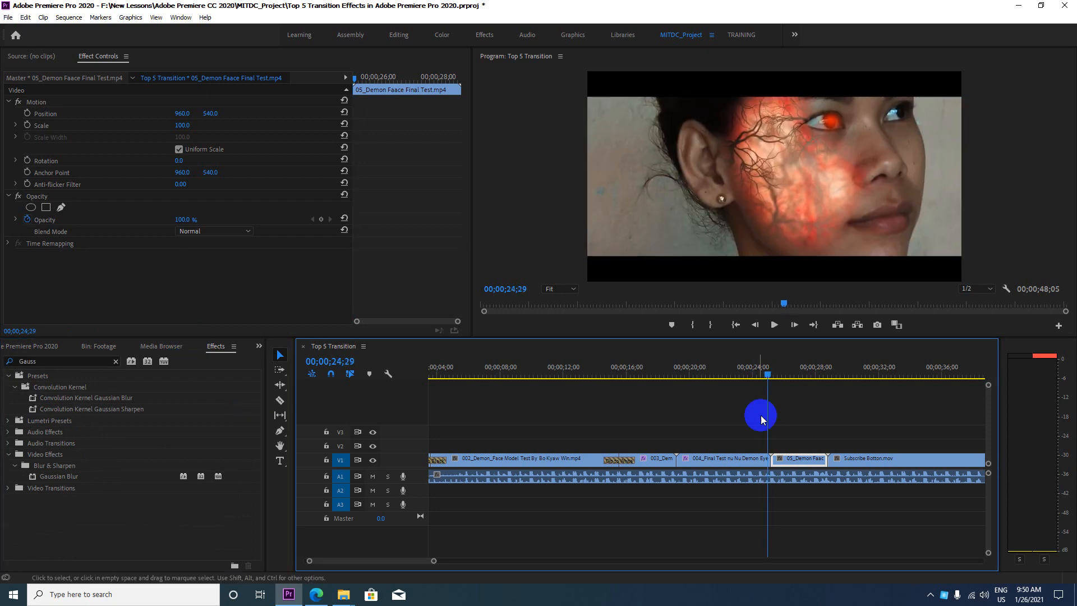
click(742, 460)
key(Down)
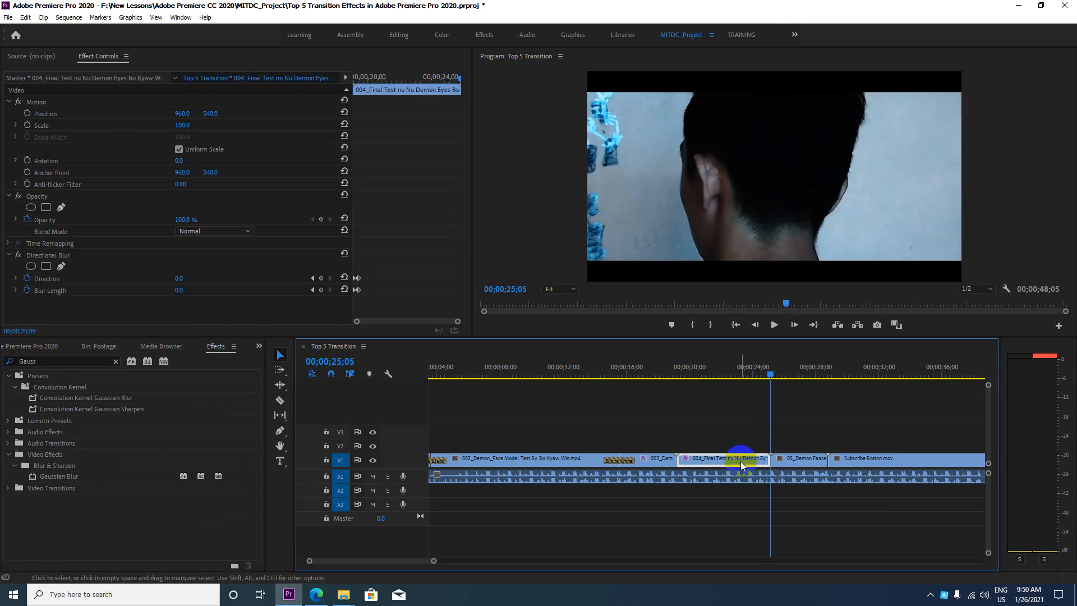
click(790, 460)
click(762, 462)
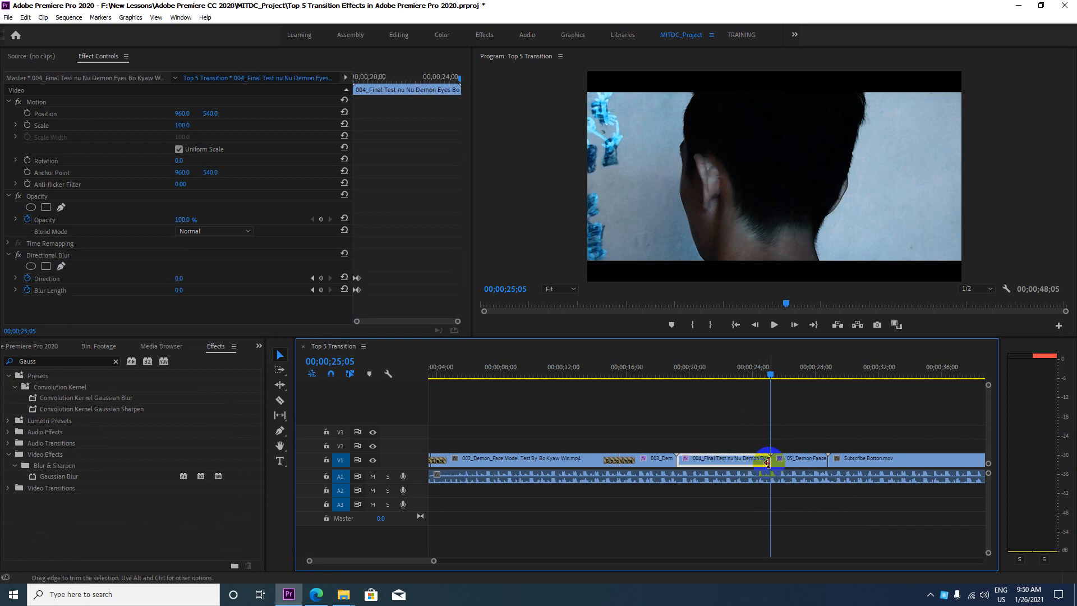
click(795, 459)
click(761, 461)
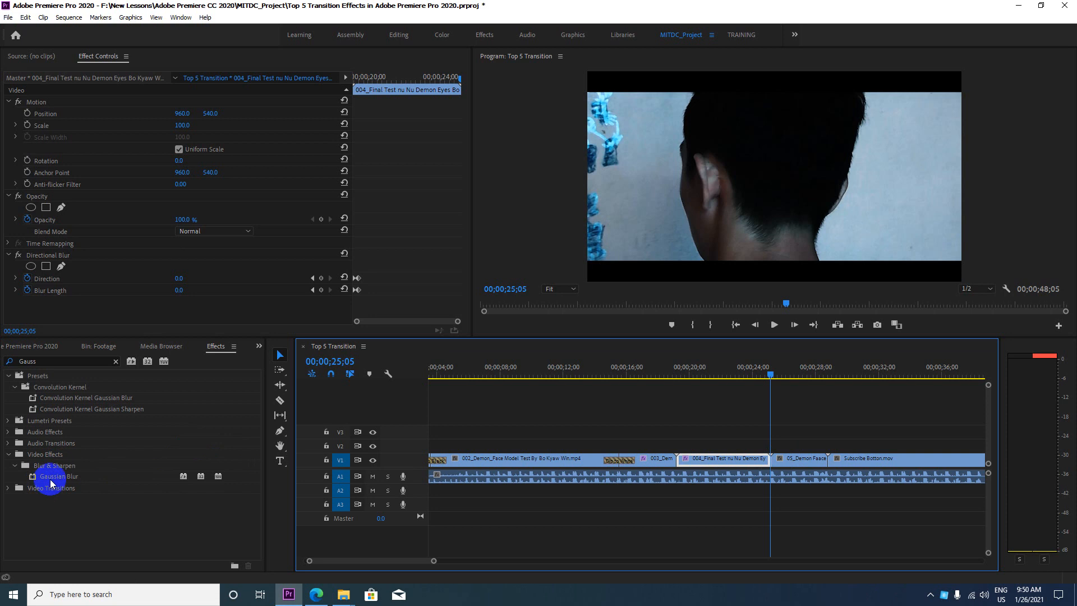
drag(50, 475, 746, 457)
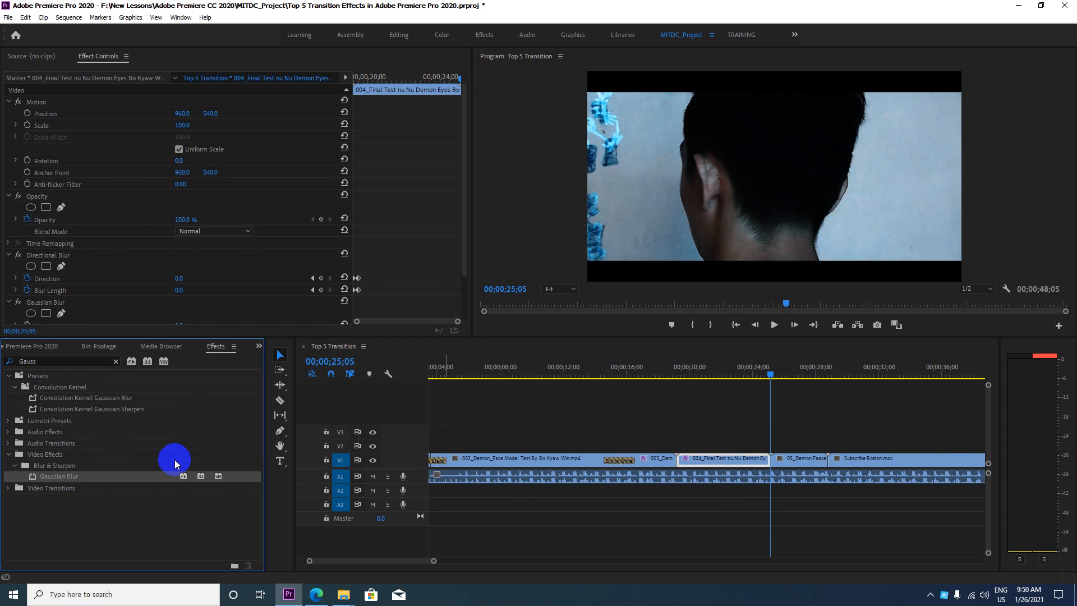
drag(48, 480, 794, 462)
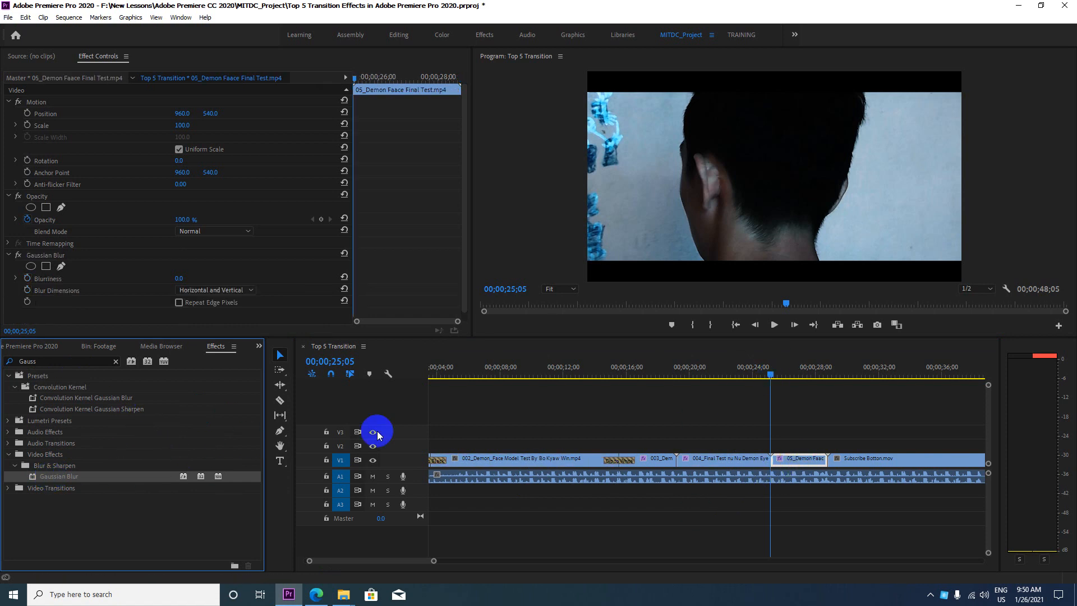
- Try keyframing Gaussian Blur on the fifth clip and the fourth clip's Blurriness from the cut, adding a fourth-clip keyframe at 00;00;24;16
click(27, 278)
click(27, 289)
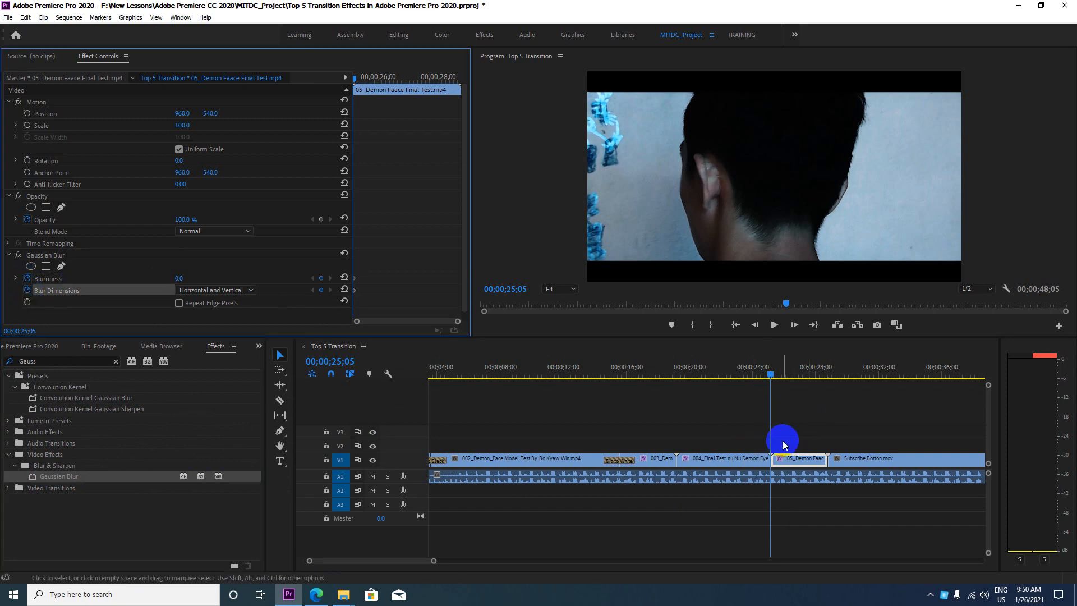
click(749, 459)
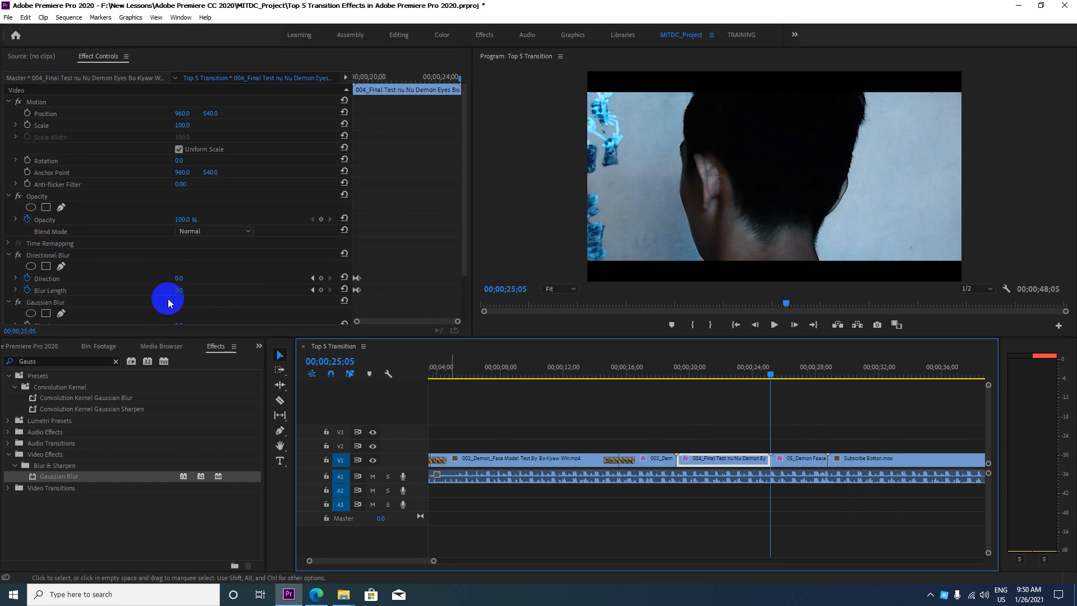
scroll(166, 268, down, 3)
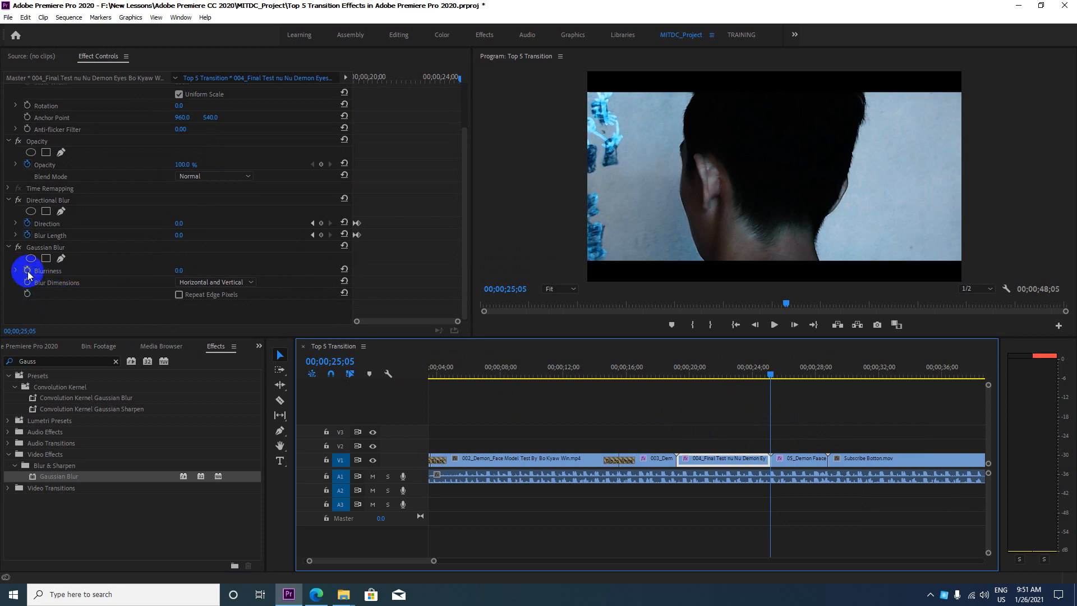
click(27, 271)
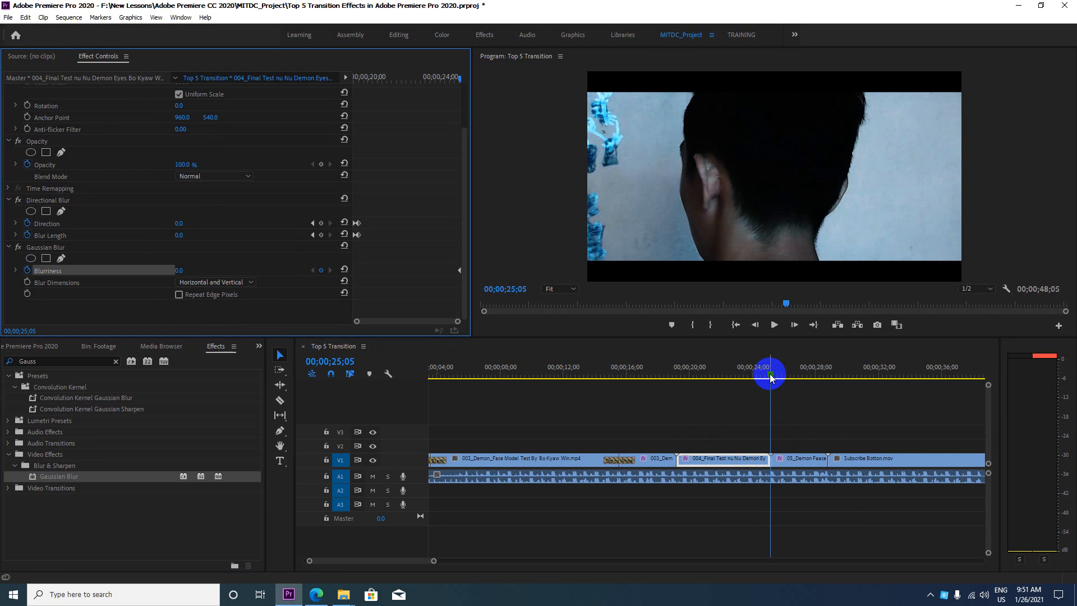
drag(770, 377, 761, 381)
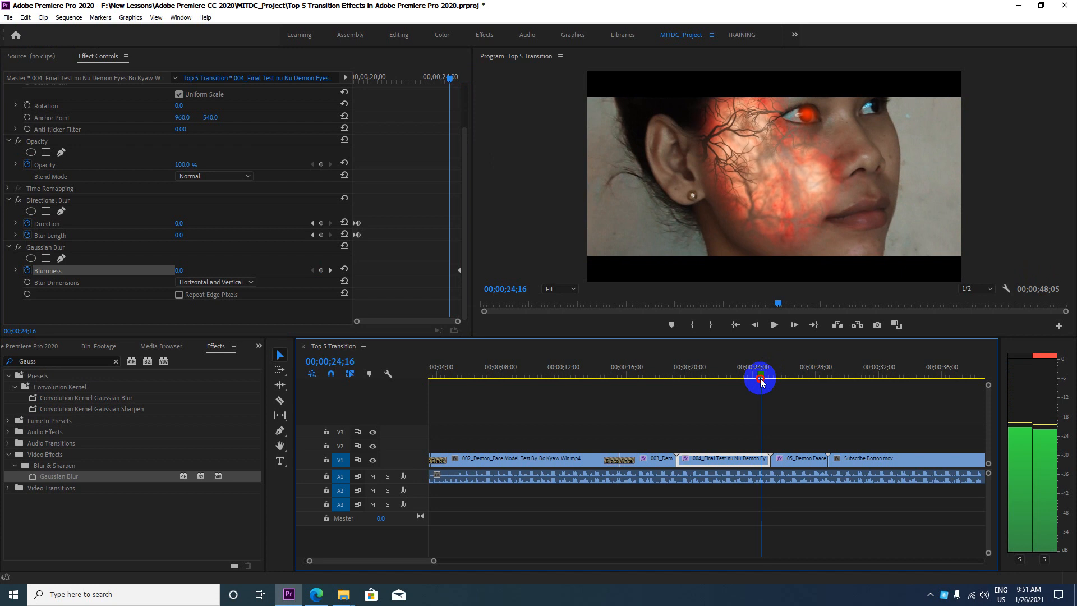
click(344, 270)
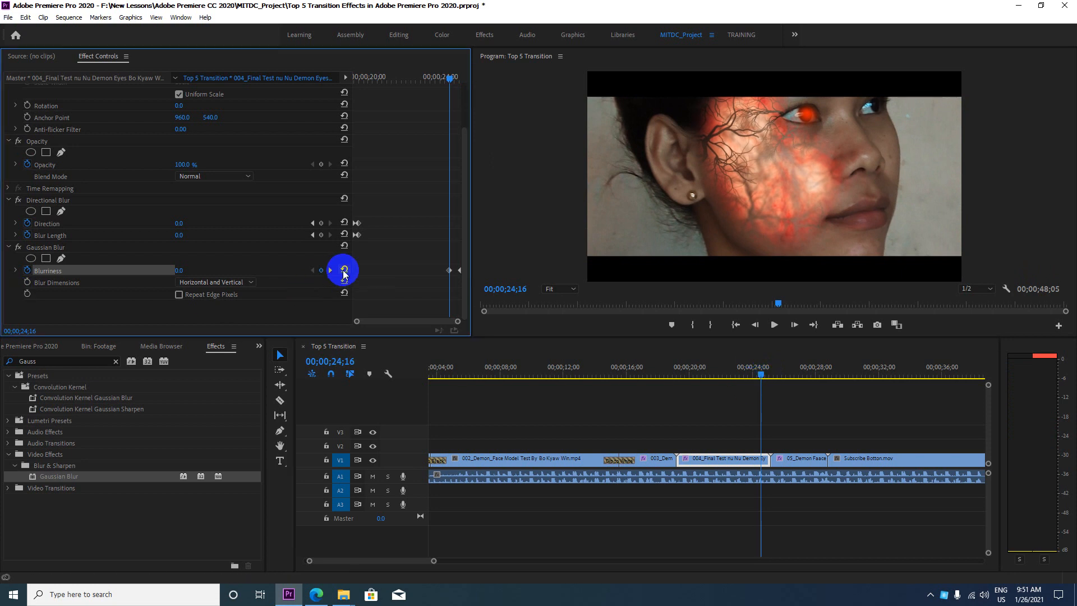
- Turn off Blurriness keyframing on the fourth and fifth clips, deleting their existing Blurriness keyframes
click(27, 270)
click(577, 310)
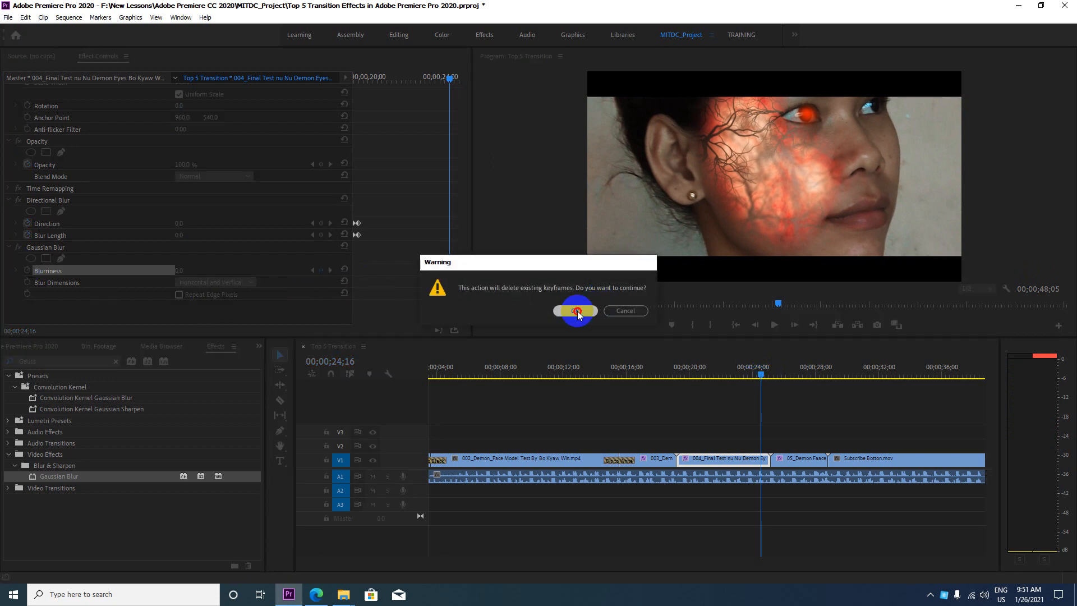
click(802, 460)
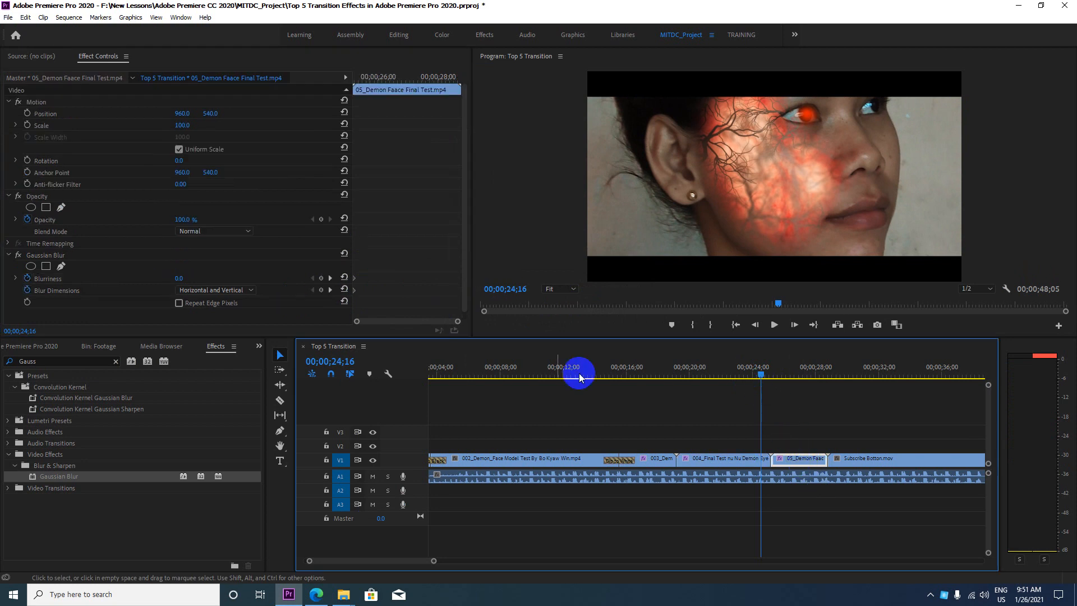
click(345, 279)
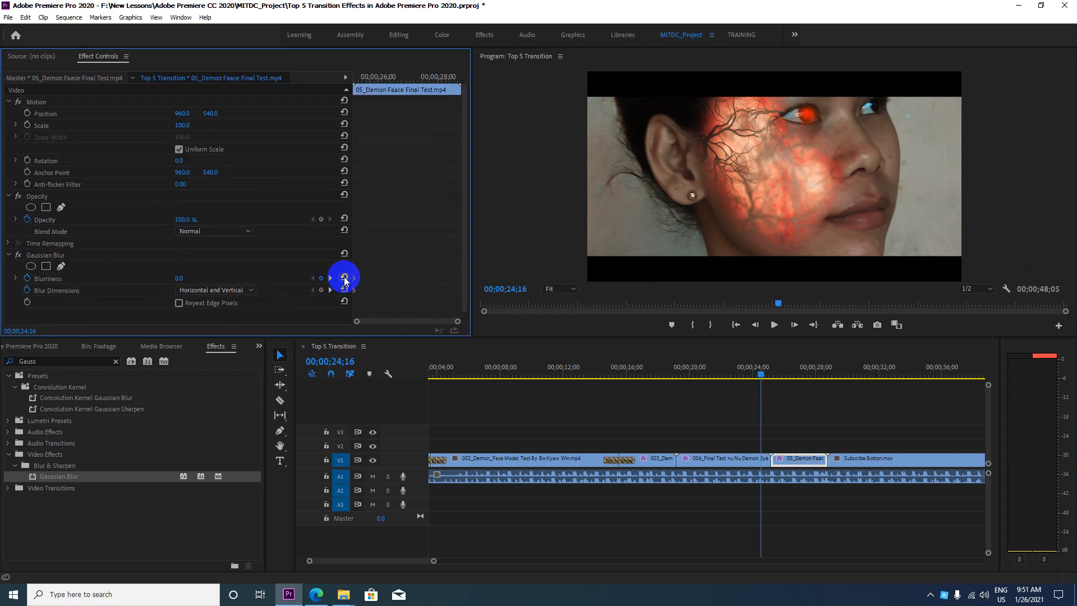
click(26, 279)
click(565, 310)
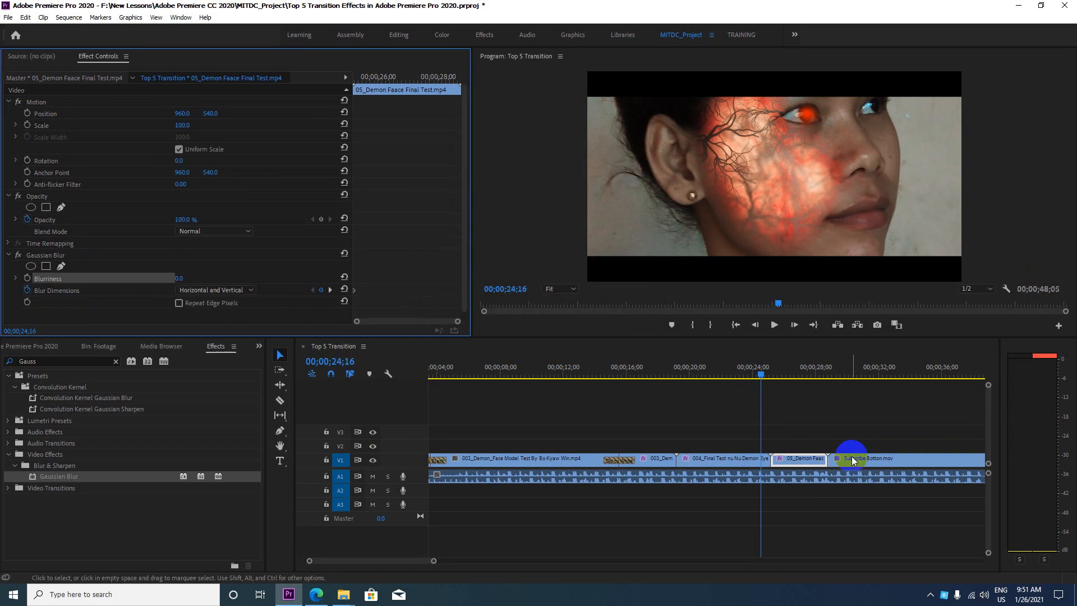
- Start Blurriness keyframing on the fourth clip's Gaussian Blur at 00;00;24;25, ten frames before the cut to the fifth clip
click(741, 460)
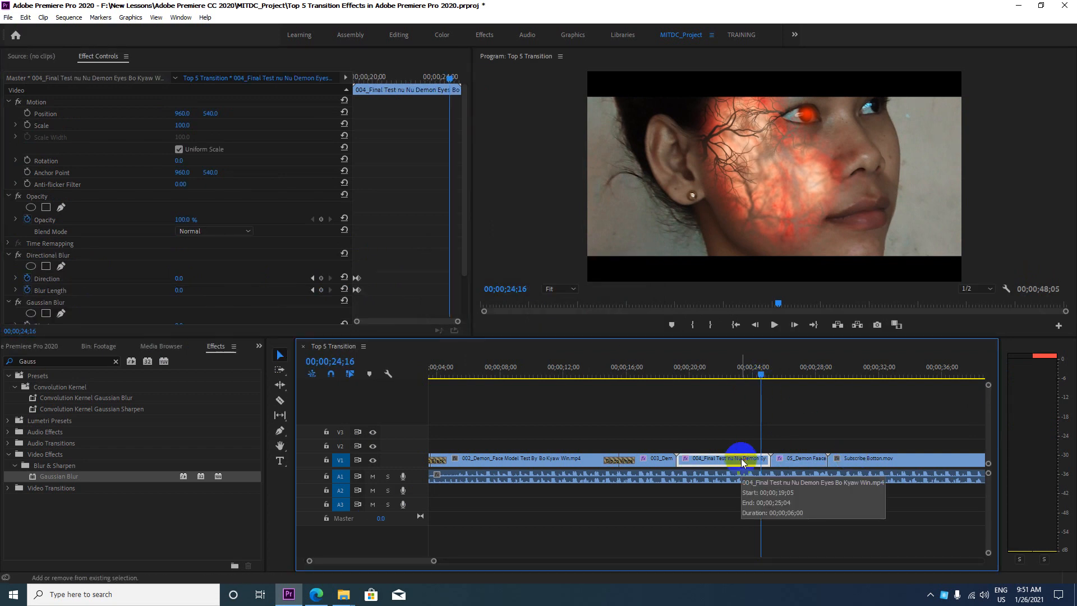
key(Down)
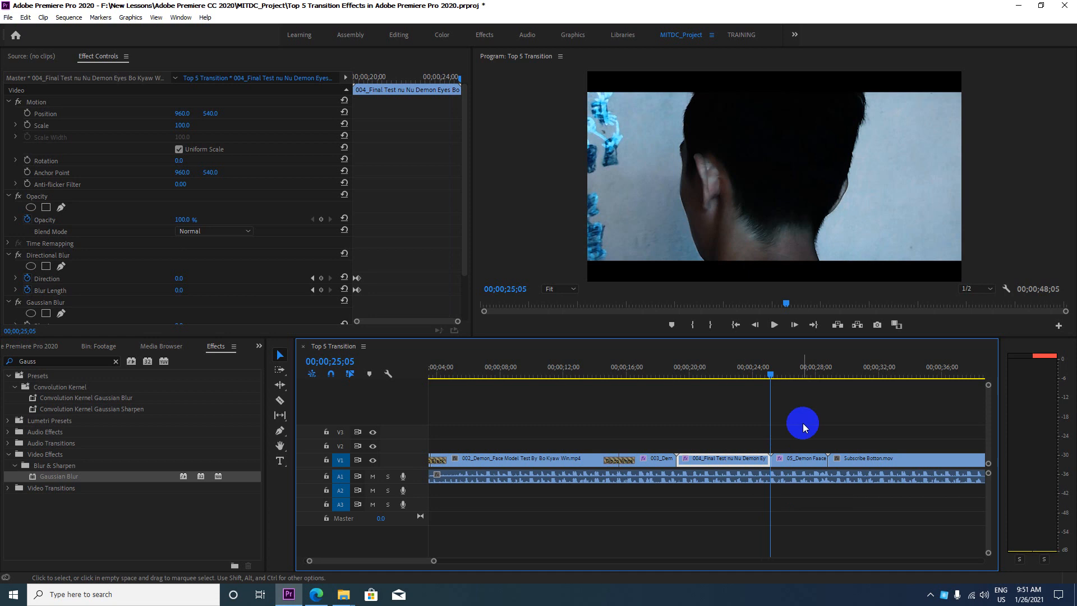
key(Left)
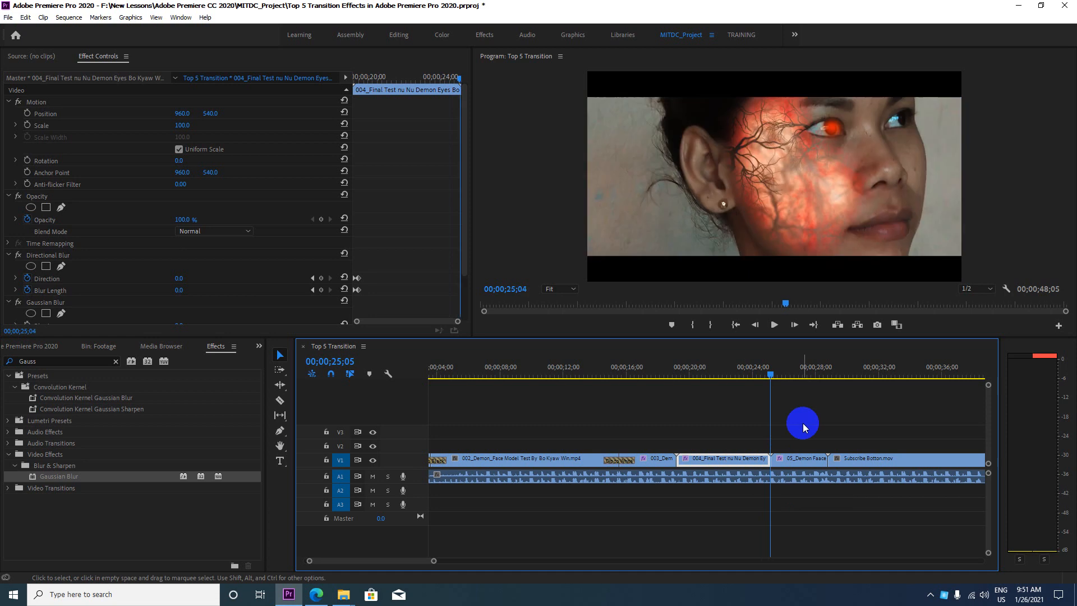
key(Left)
key(Left)
key(Left)
key(Left)
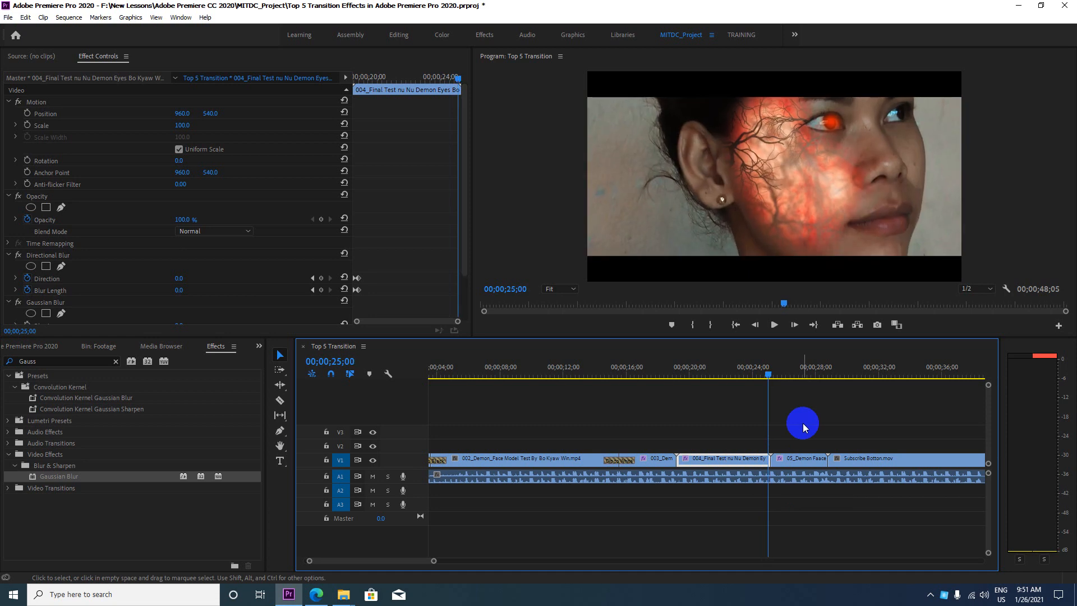
key(Left)
key(Left)
key(Left)
key(Left)
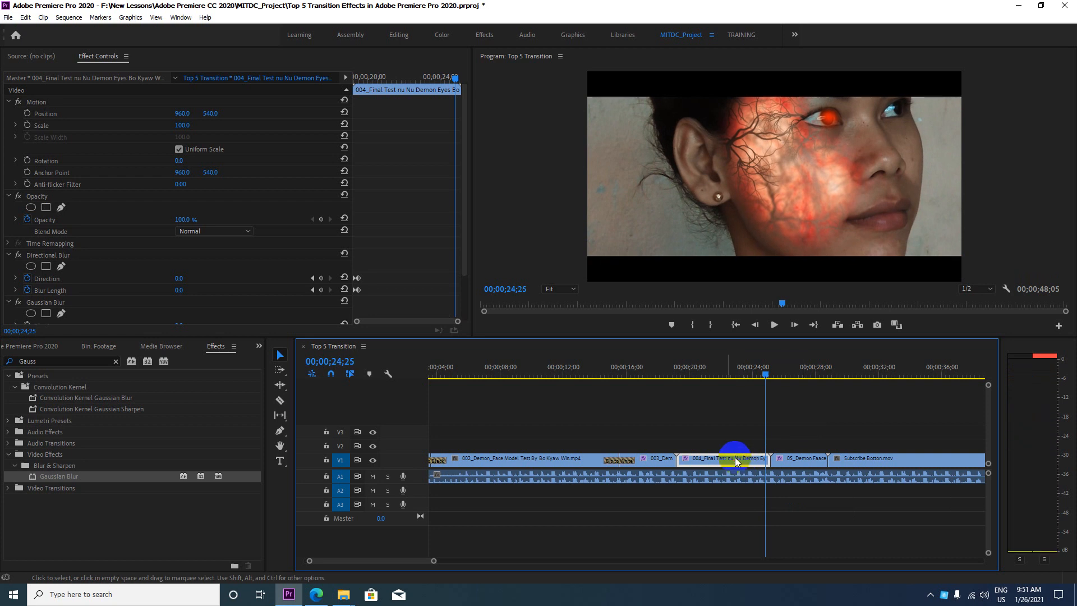
scroll(135, 222, down, 1)
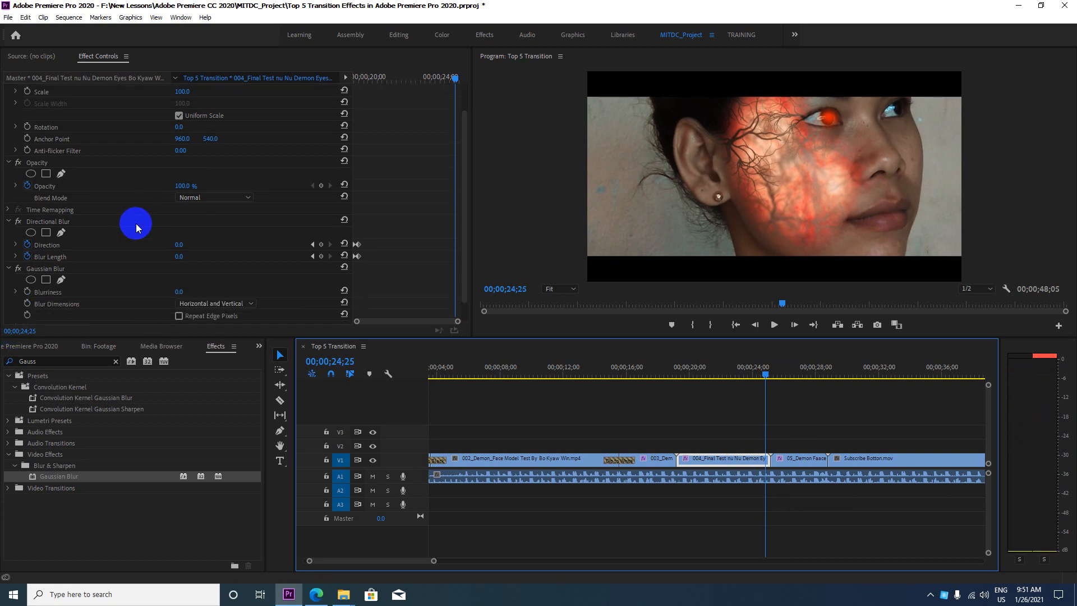
click(28, 293)
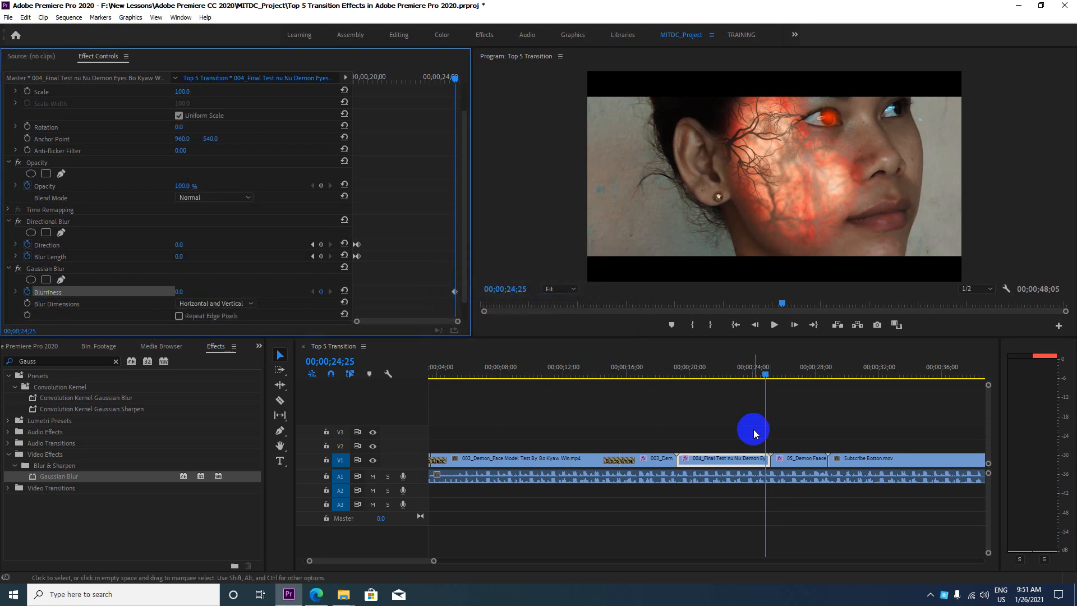
- Set the fourth clip's Gaussian Blur Blurriness to 100 at the cut, 00;00;25;05
key(Right)
key(Right)
key(Right)
key(Right)
key(Right)
key(Right)
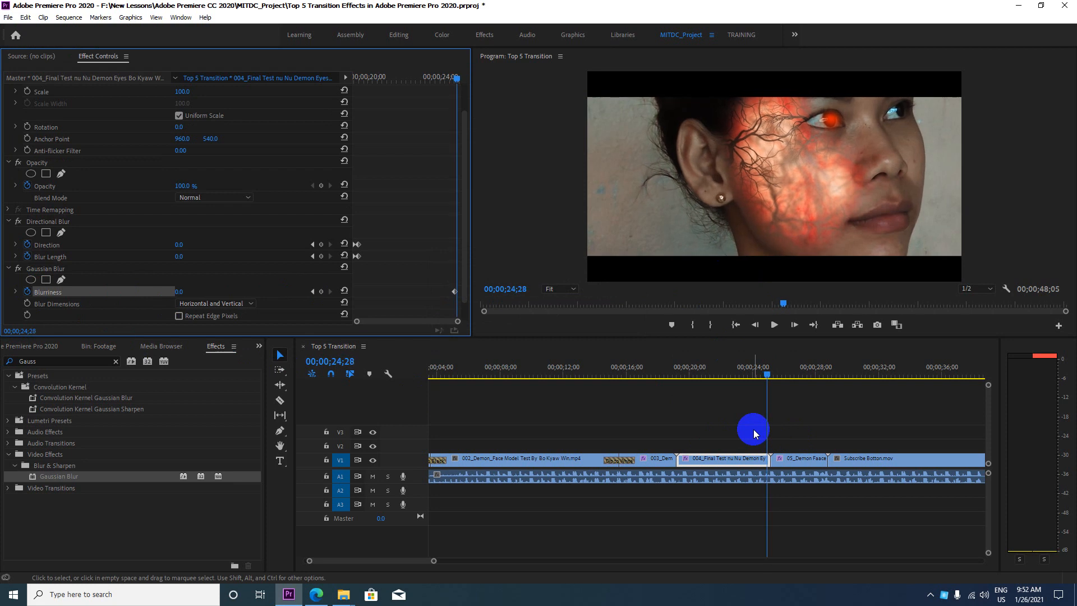
key(Right)
key(Right)
key(Right)
key(Right)
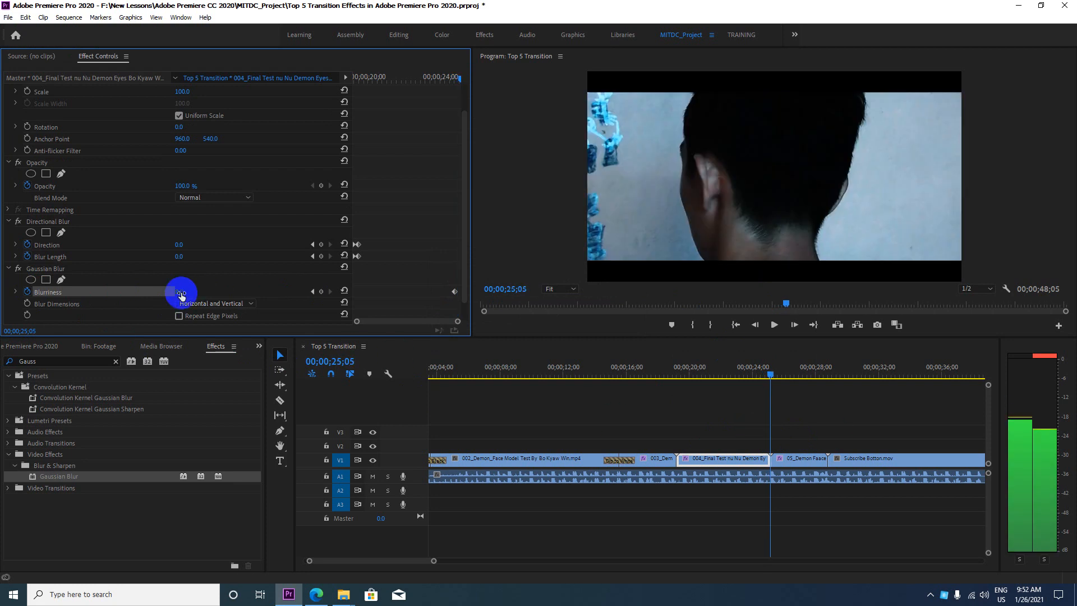
click(179, 291)
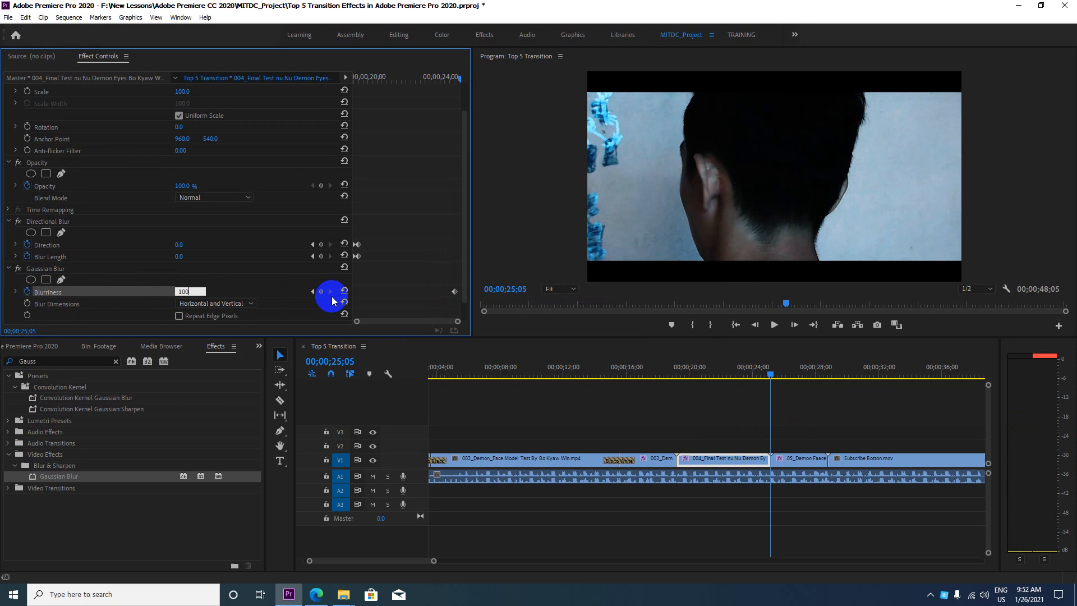
key(Return)
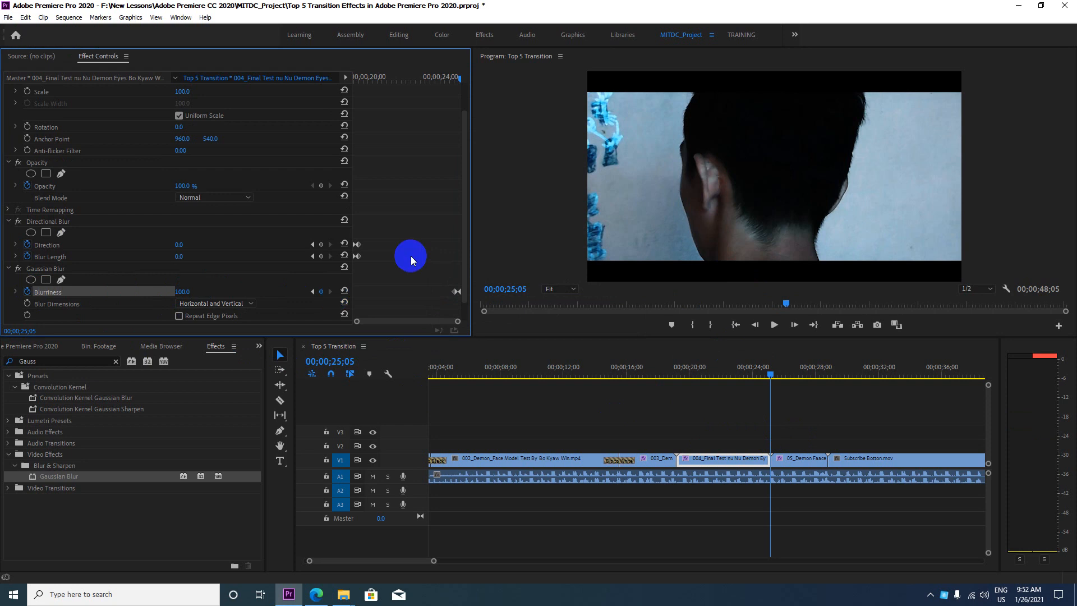
- Check the blur just before the cut and increase the fourth clip's Blurriness to 200 at 00;00;25;05
key(Left)
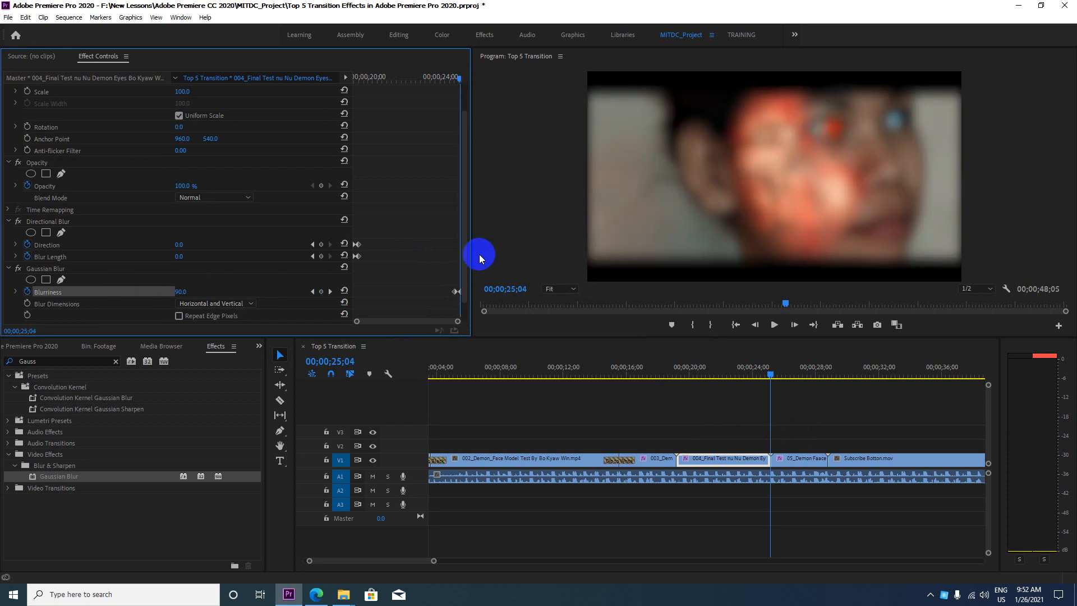
key(Right)
click(180, 291)
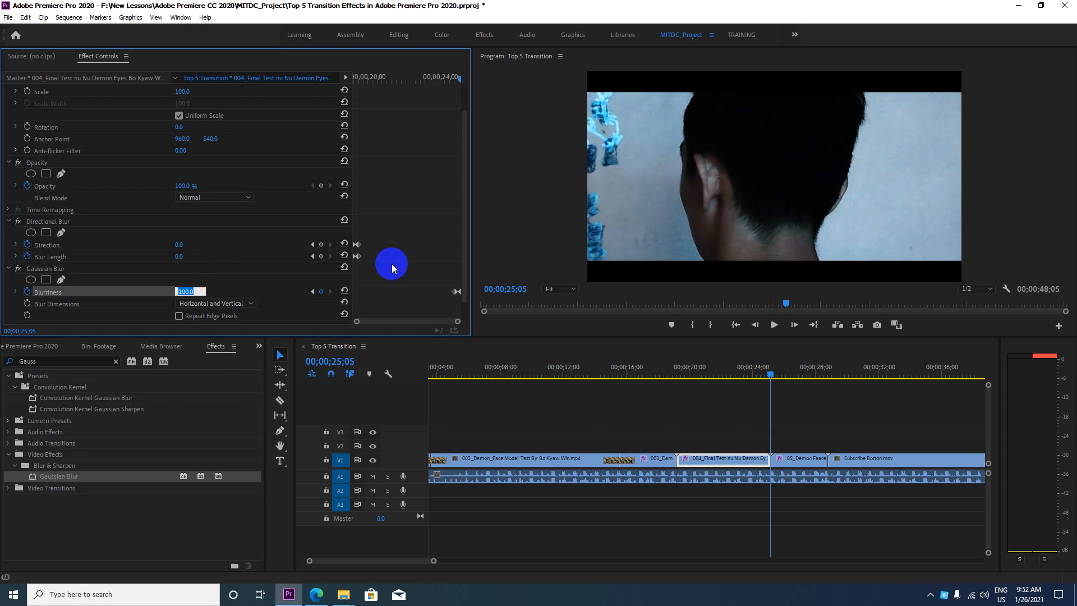
text(200)
key(Return)
key(Left)
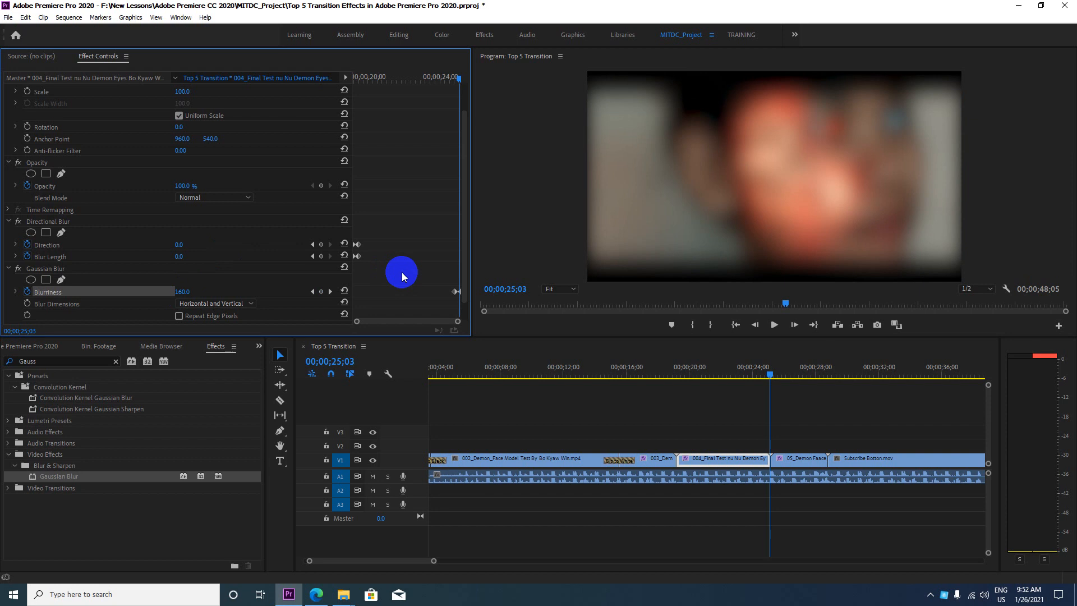
key(Right)
key(Right)
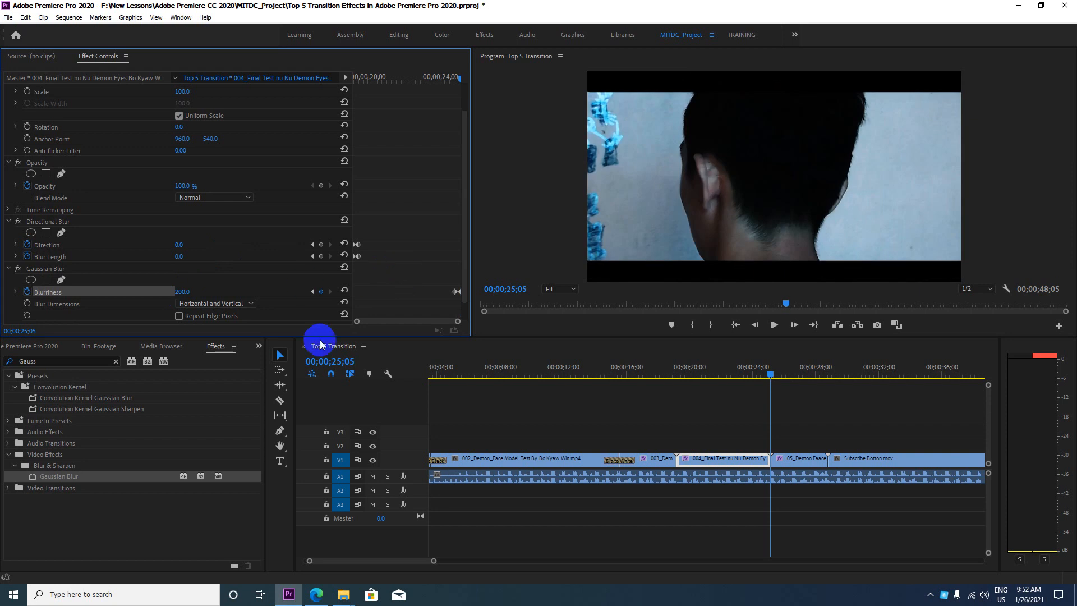
- Turn off Blur Dimensions keyframing in the fifth clip's Gaussian Blur, deleting its existing keyframe
click(799, 457)
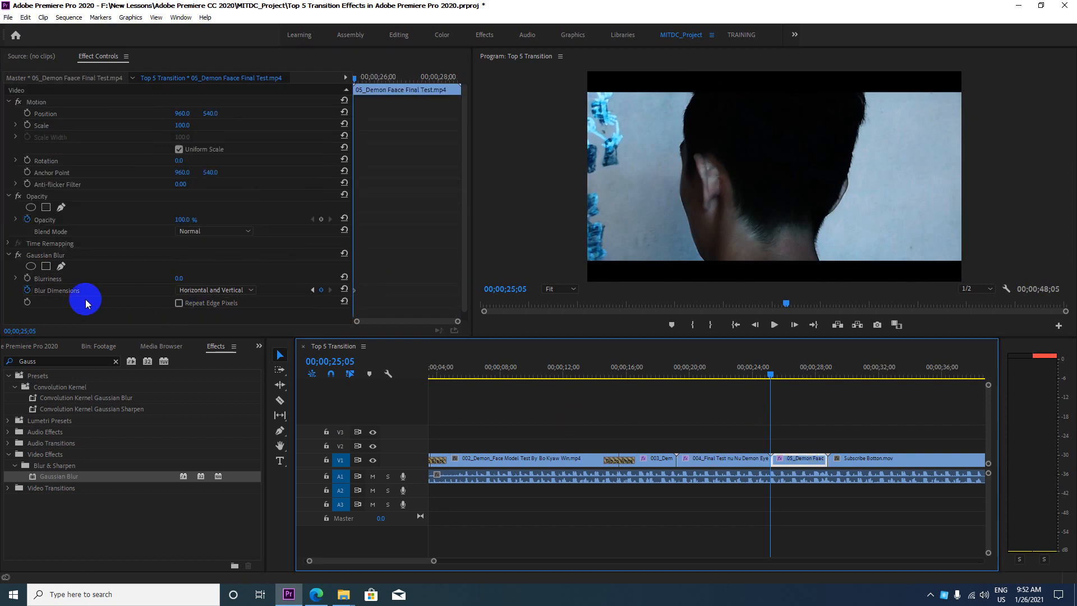
click(27, 290)
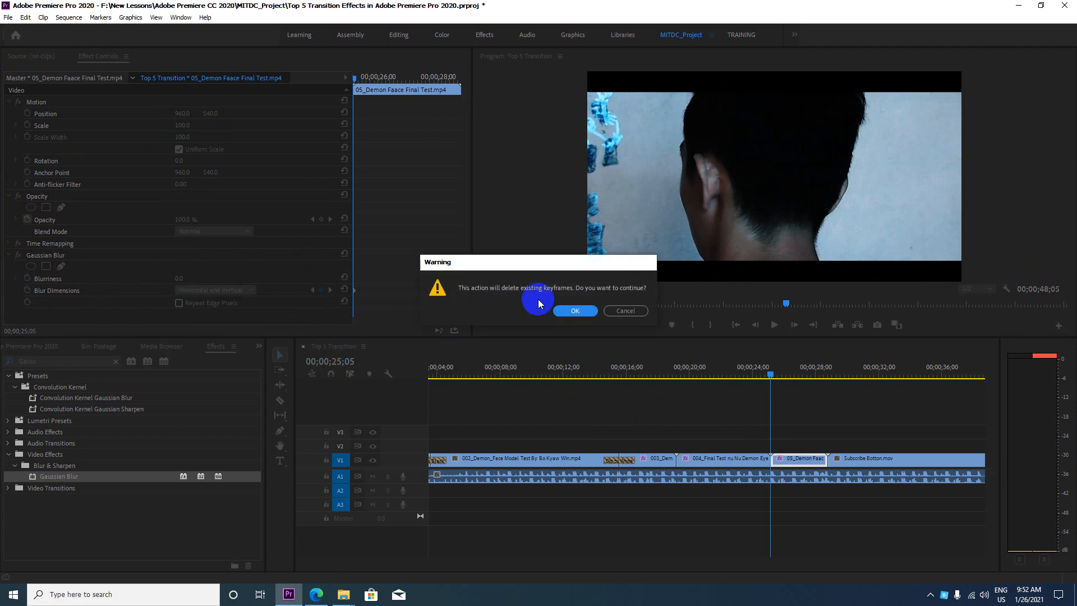
click(570, 310)
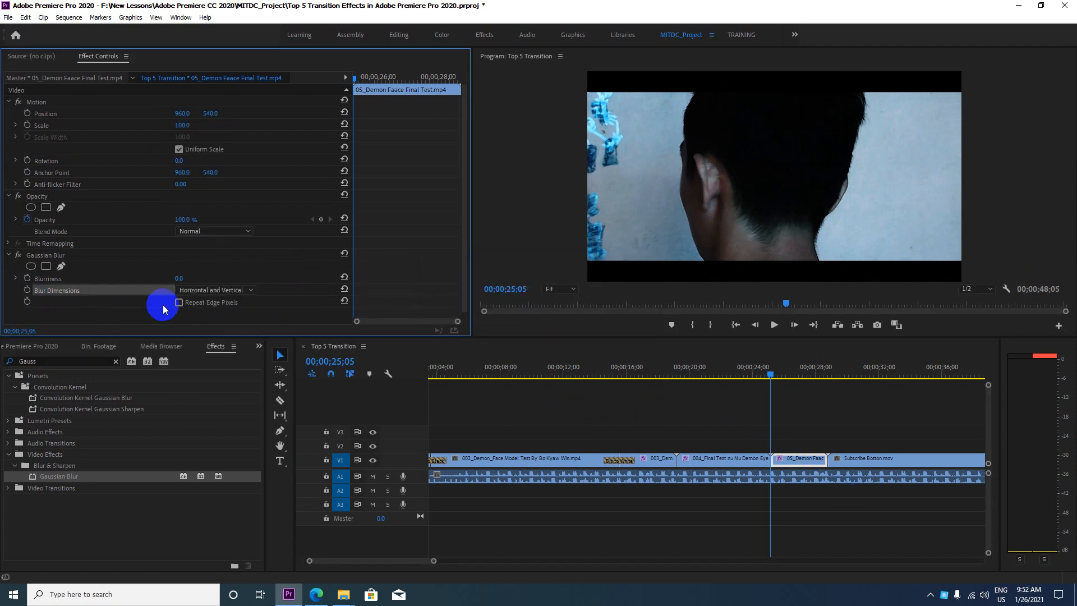
- Start Blurriness keyframing on the fifth clip's Gaussian Blur at the cut, 00;00;25;05, with a value of 200
click(27, 278)
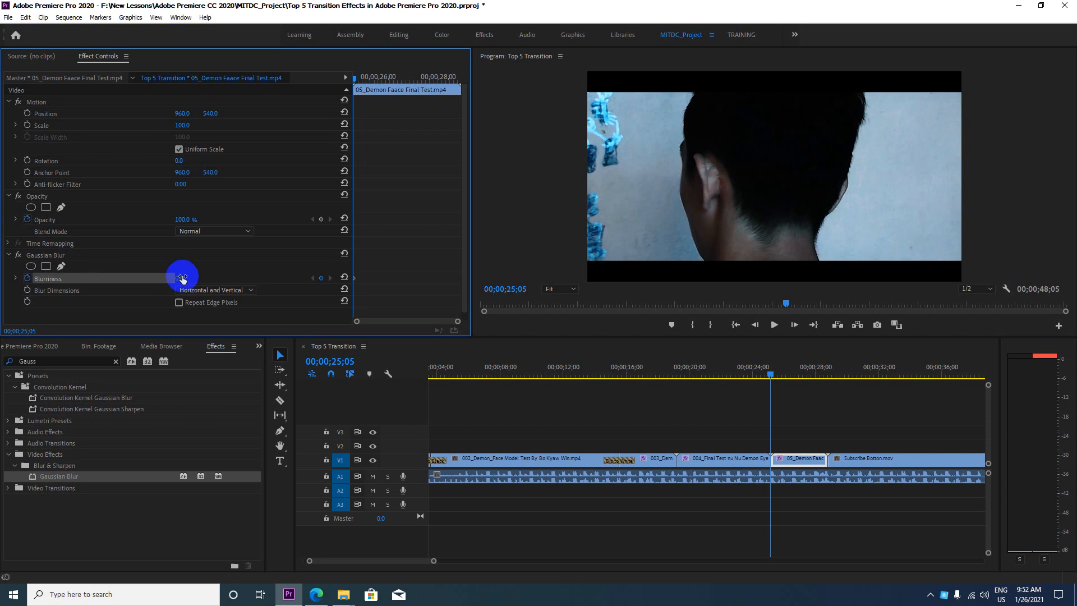
click(207, 276)
text(200)
key(Return)
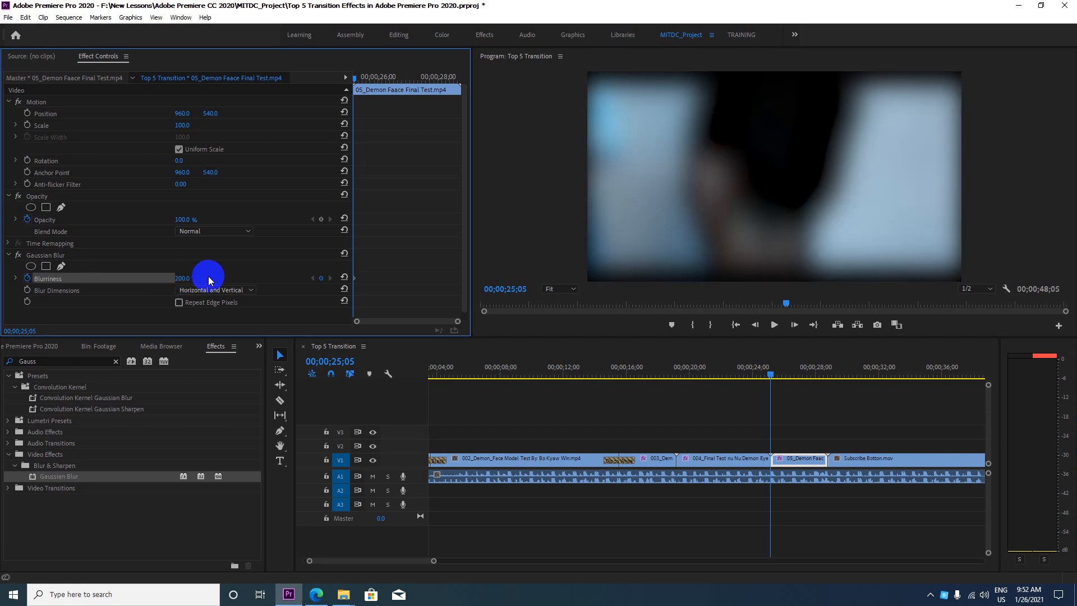
- Set the fifth clip's Gaussian Blur Blurriness to 0 at 00;00;25;15, ten frames after the cut
key(Right)
key(Right)
key(Right)
key(Right)
key(Right)
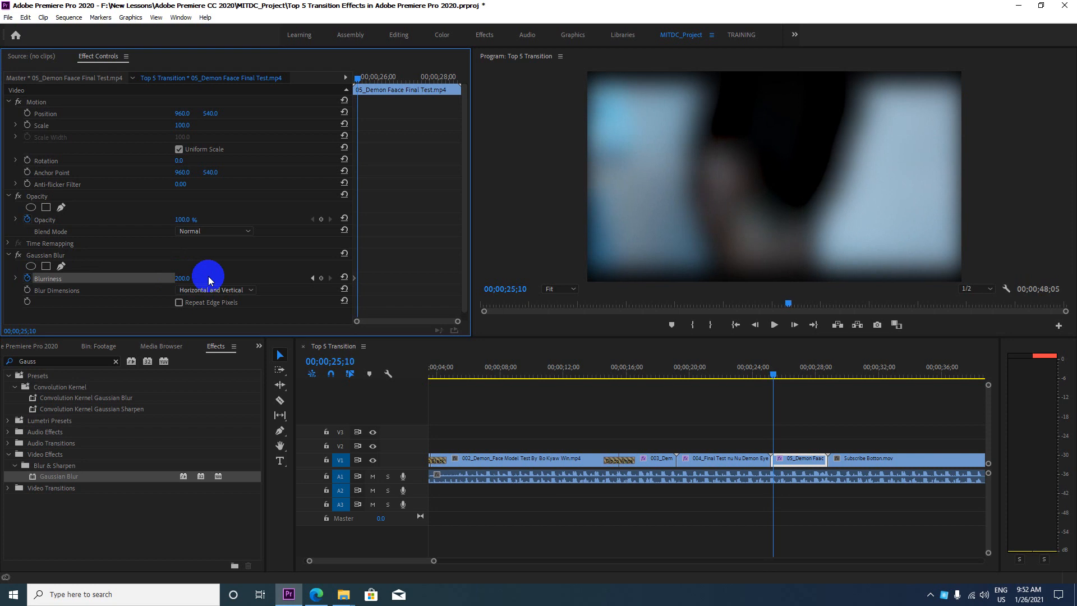
key(Right)
key(Right)
key(Right)
key(Right)
key(Right)
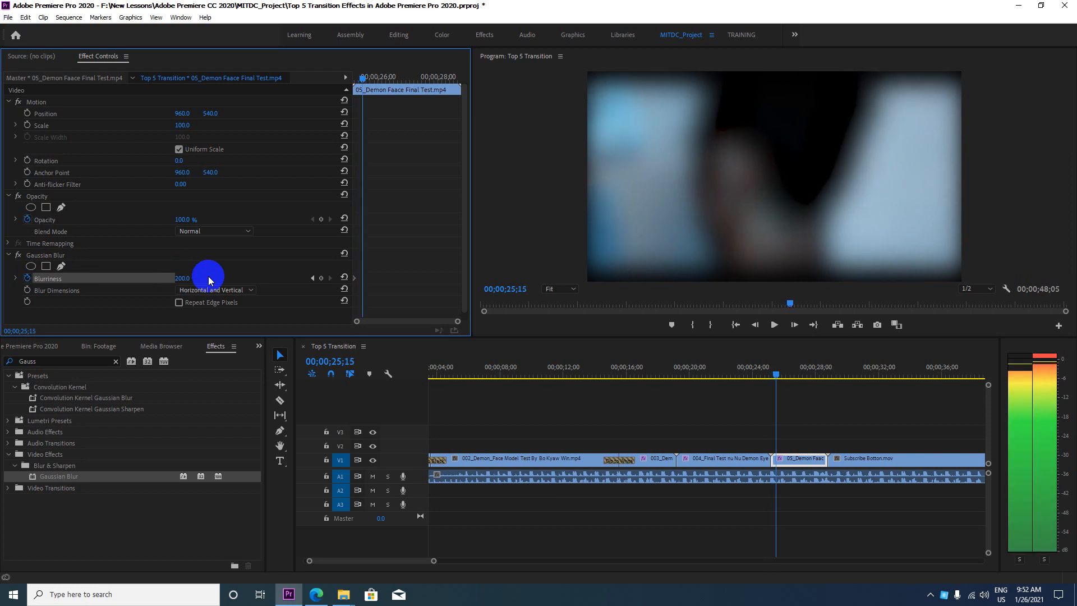
click(182, 278)
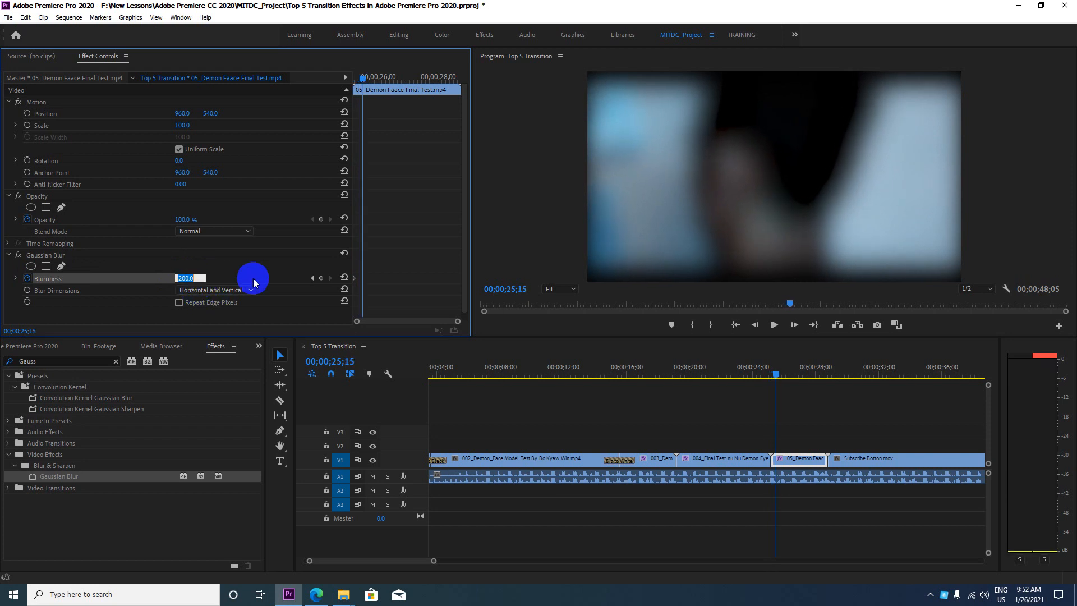
text(0)
key(Return)
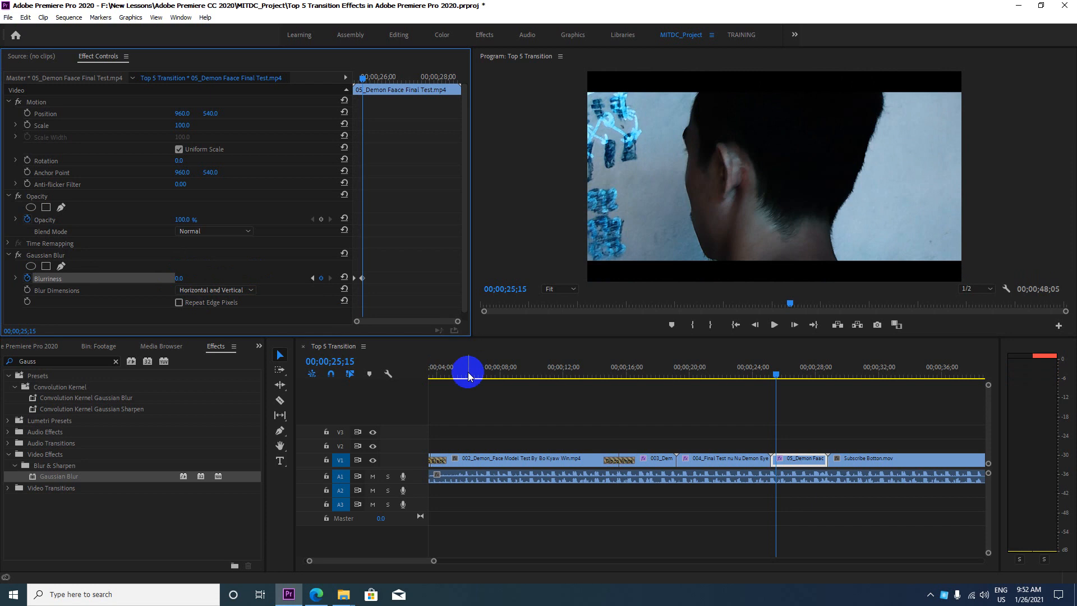
- Step frame by frame back and forth across the cut between the fourth and fifth clips to review the Gaussian Blur transition
key(Left)
key(Left)
key(Left)
key(Left)
key(Left)
key(Left)
key(Left)
key(Left)
key(Left)
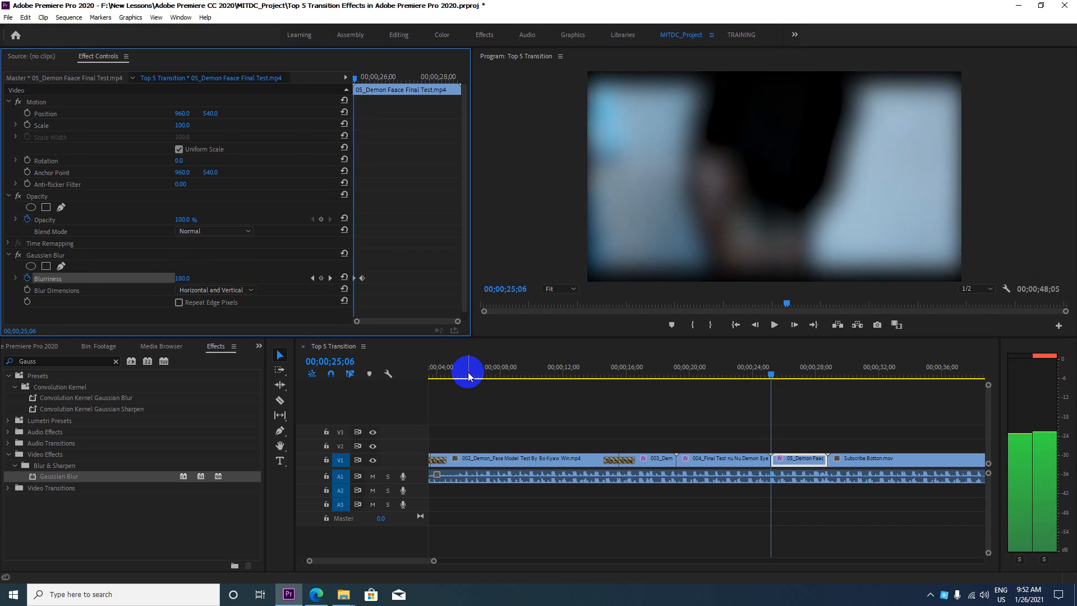
key(Left)
key(Left)
key(Left)
key(Left)
key(Left)
key(Left)
key(Left)
key(Left)
key(Left)
key(Left)
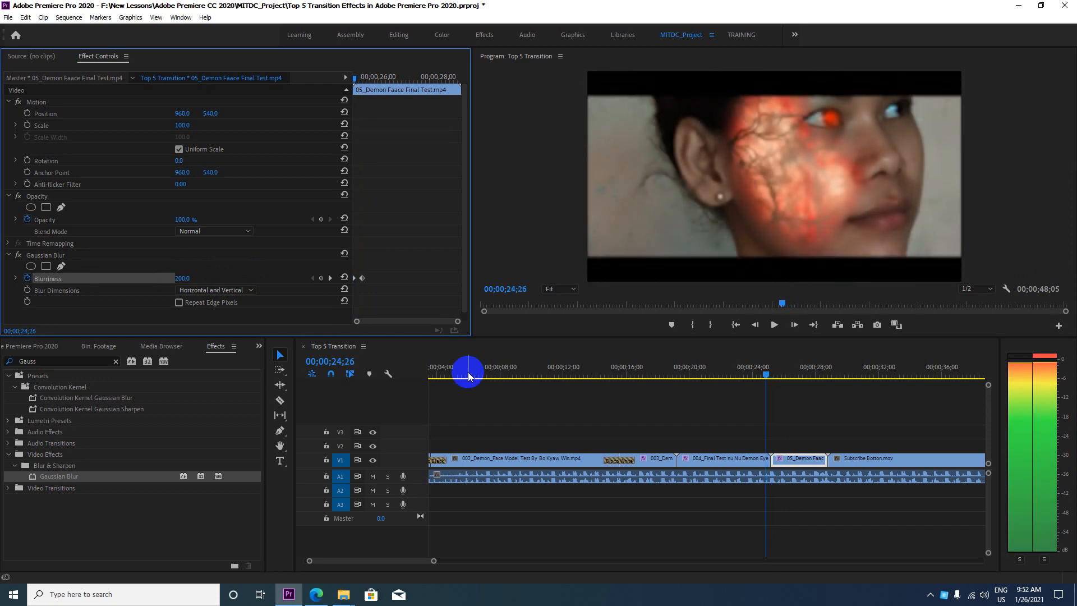
key(Left)
key(Left)
key(Left)
key(Left)
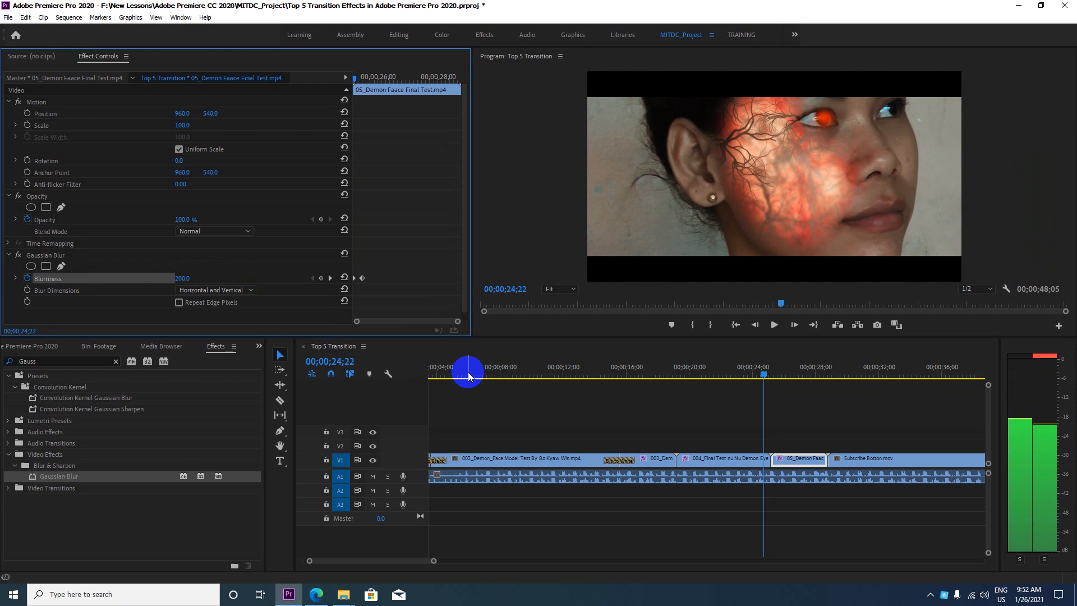
key(Right)
key(Right)
key(Right)
key(Right)
key(Right)
key(Right)
key(Right)
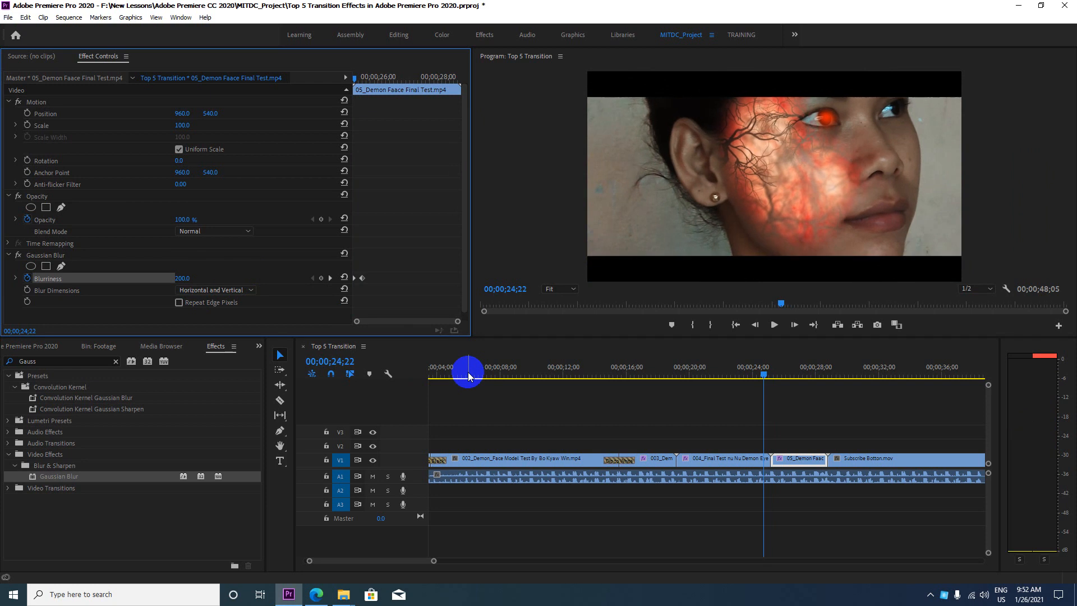
key(Right)
key(Right)
key(Right)
key(Right)
key(Right)
key(Right)
key(Right)
key(Right)
key(Right)
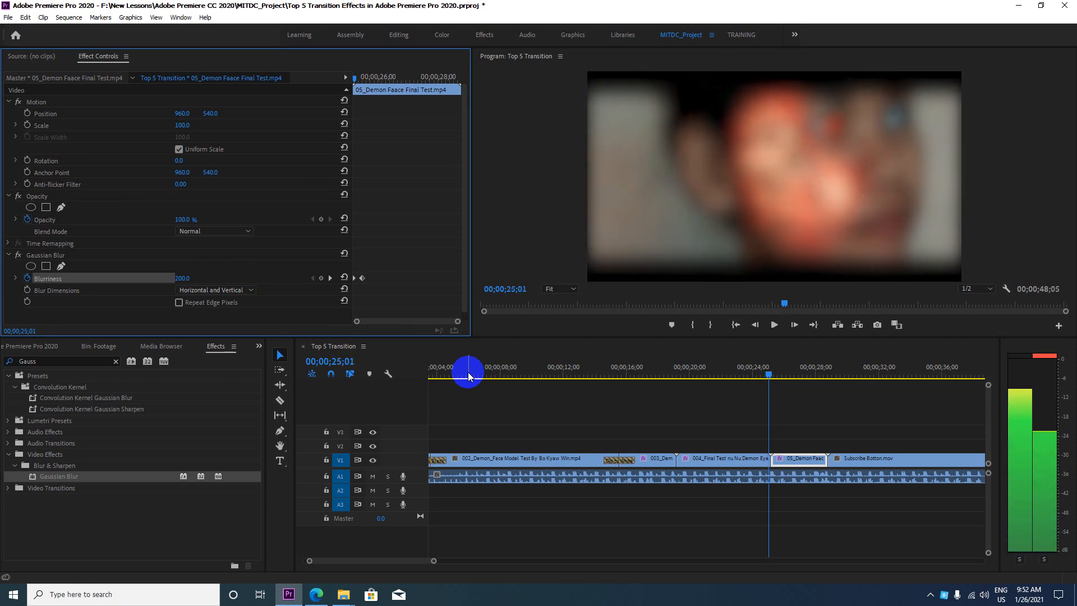
key(Right)
key(Right)
key(Right)
key(Right)
key(Right)
key(Right)
key(Right)
key(Right)
key(Right)
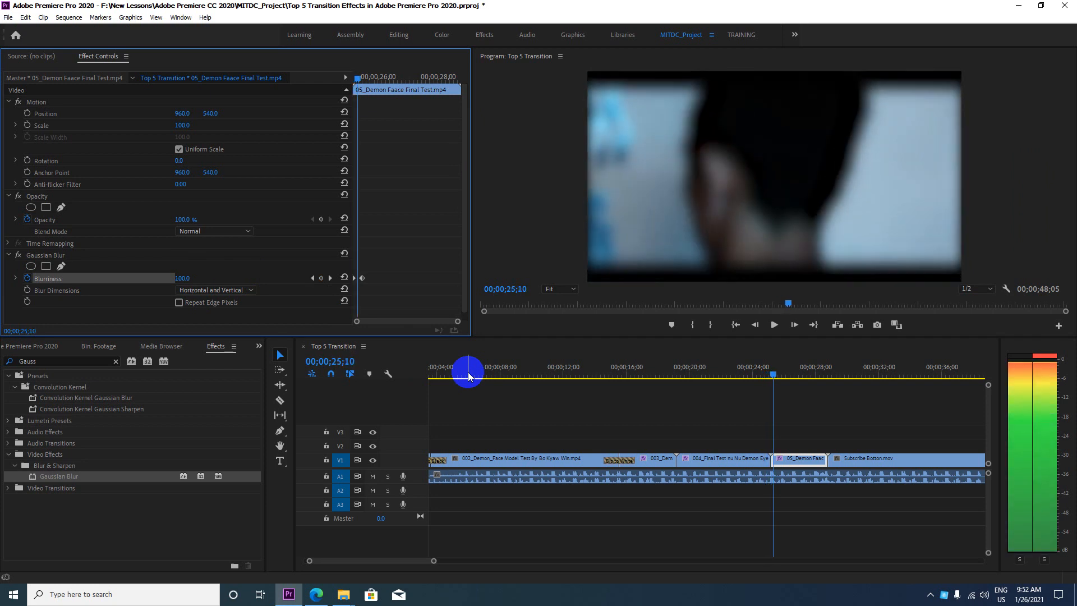
key(Right)
key(Right)
key(Right)
key(Right)
key(Right)
key(Right)
key(Right)
key(Right)
key(Right)
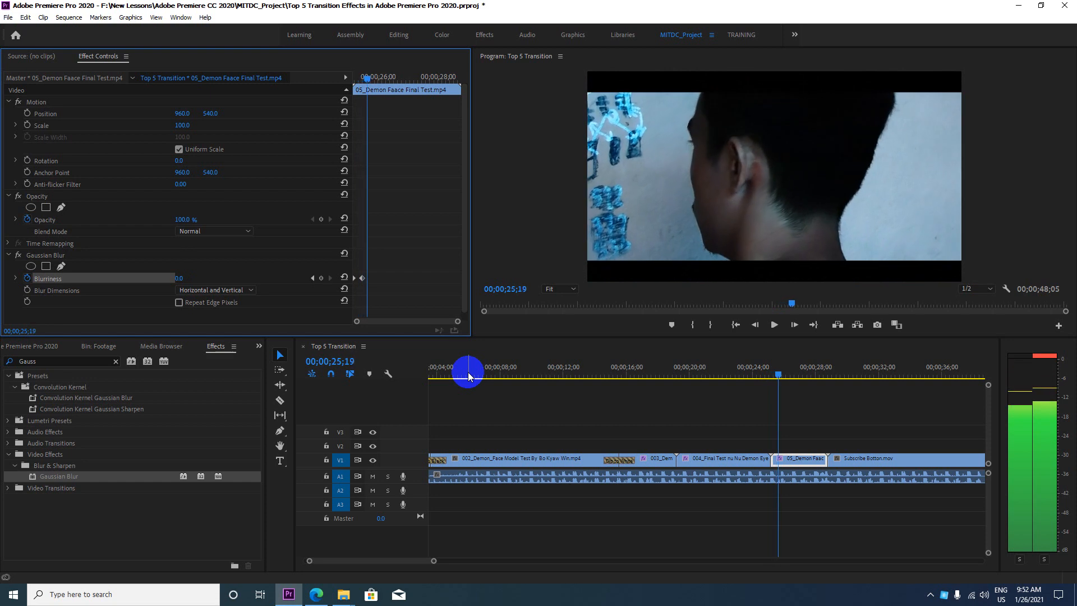
key(Right)
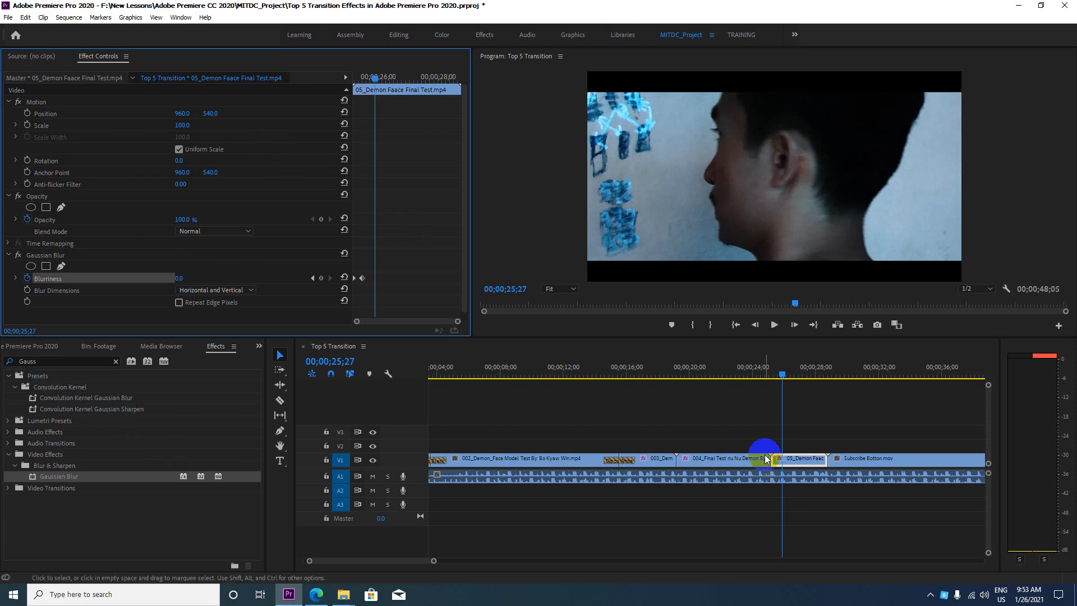
- Search the effects for "Level" and apply the Levels video effect to the Subscribe Botton.mov clip
drag(56, 363, 1, 357)
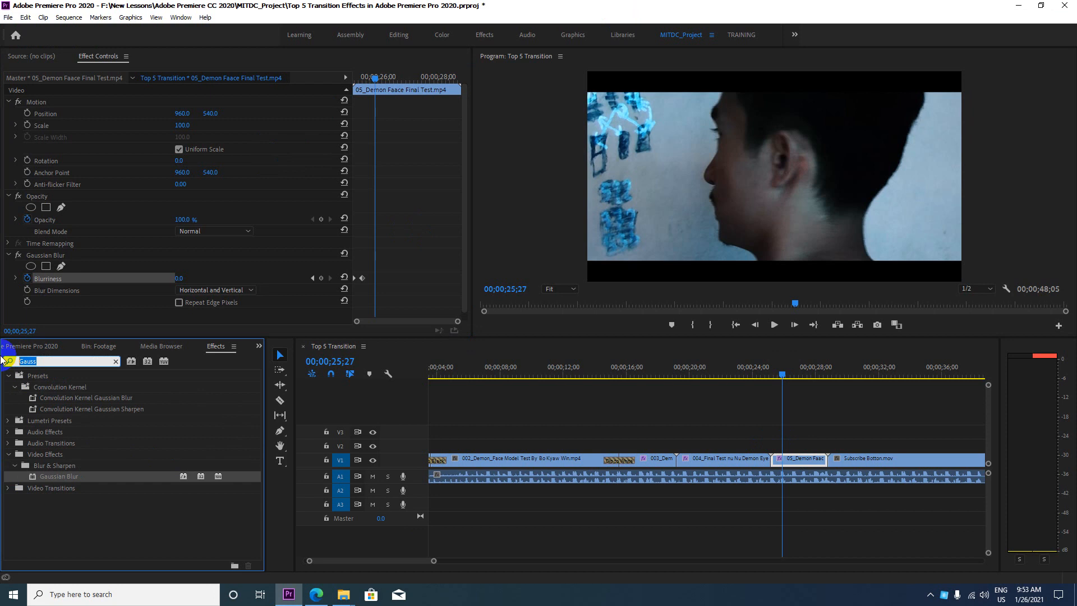
text(Le)
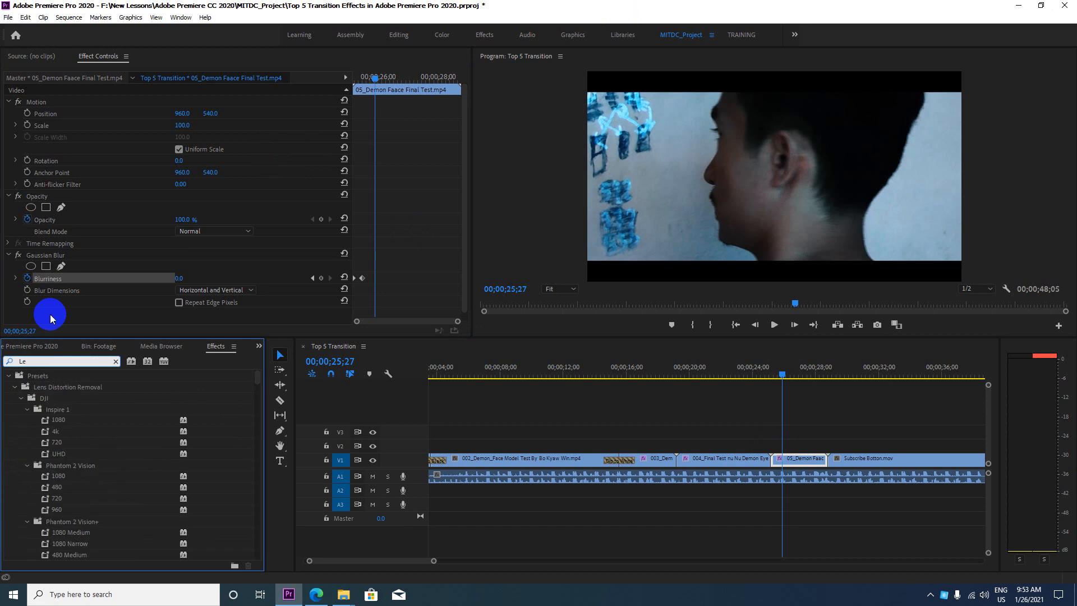
text(vel)
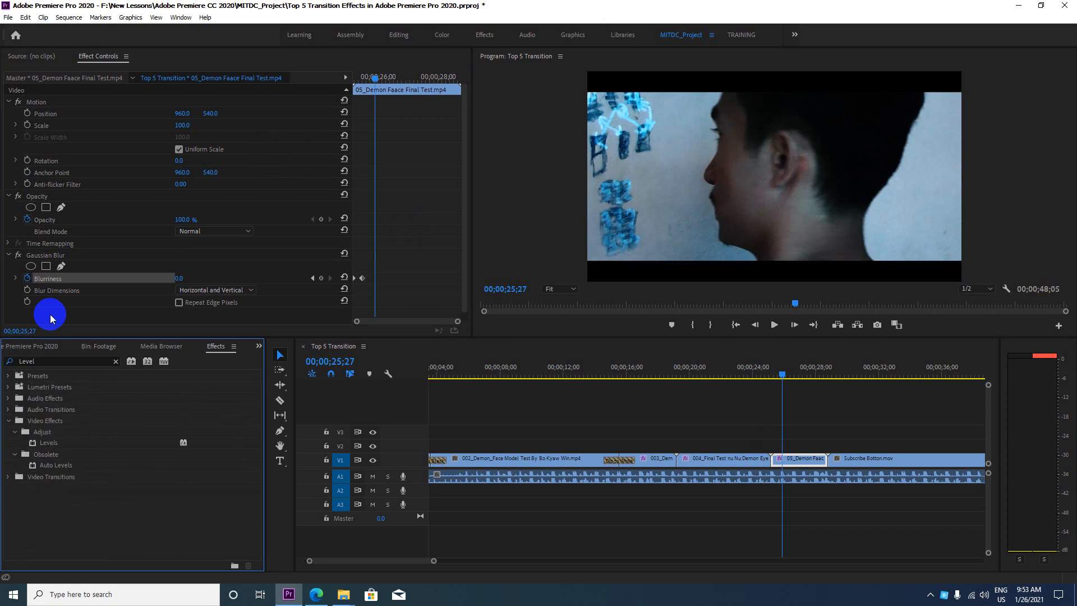
click(49, 443)
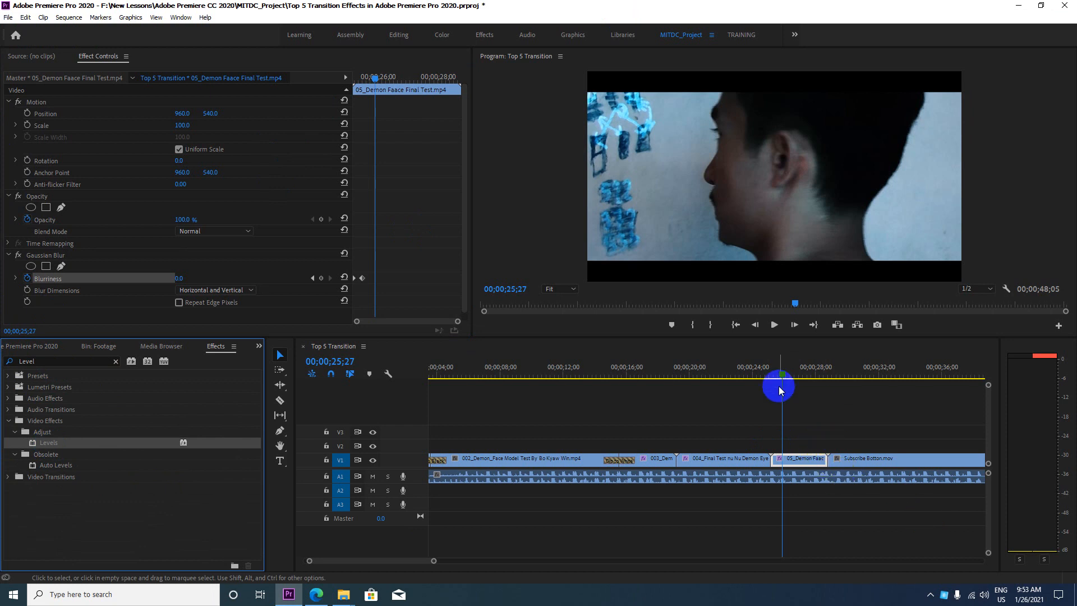
click(793, 455)
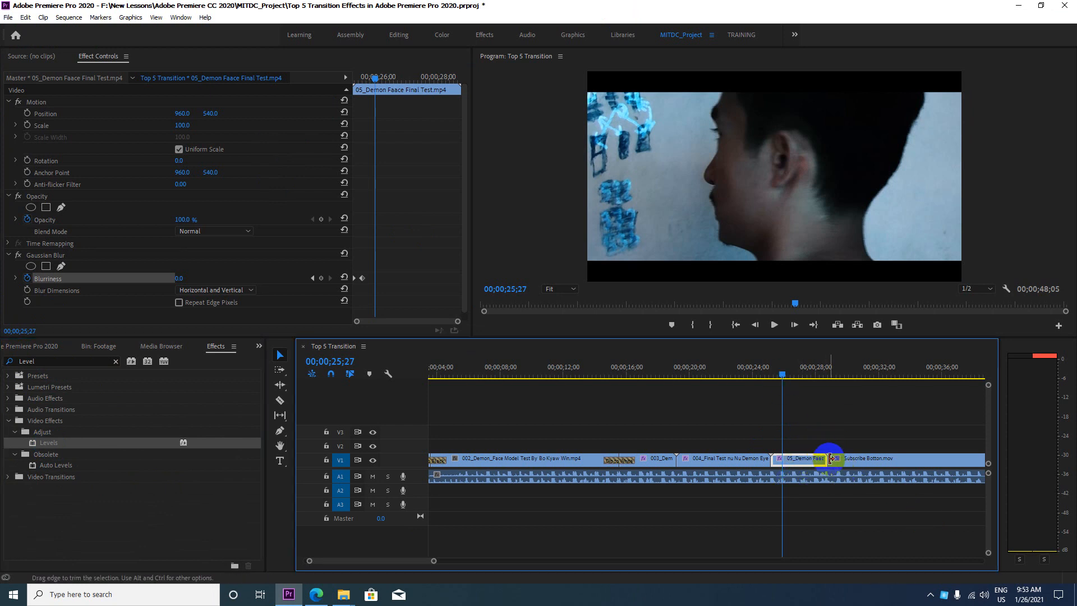
drag(407, 561, 419, 558)
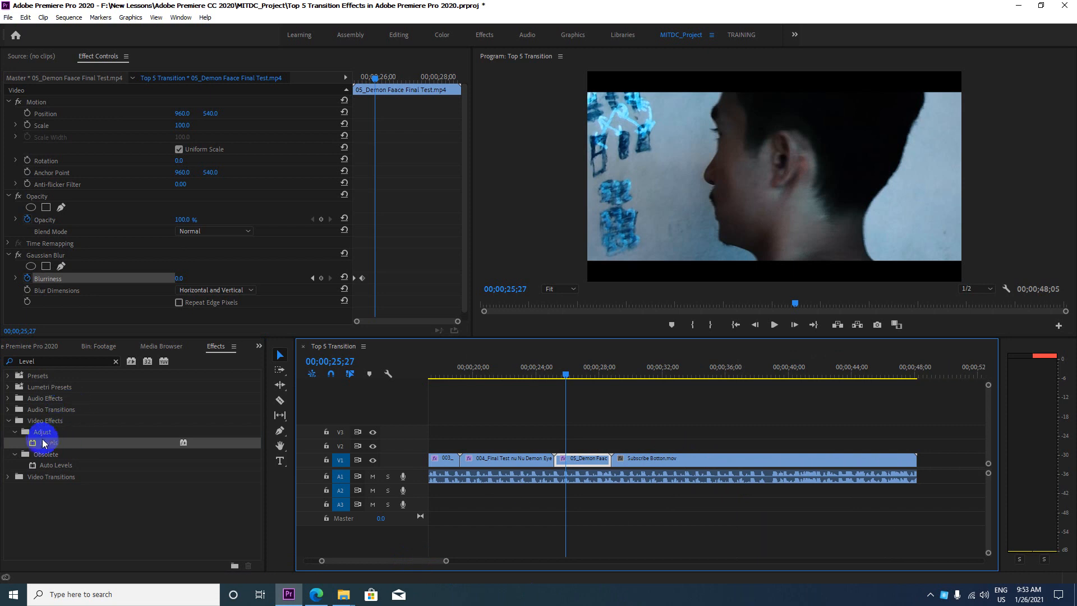
drag(47, 447, 620, 462)
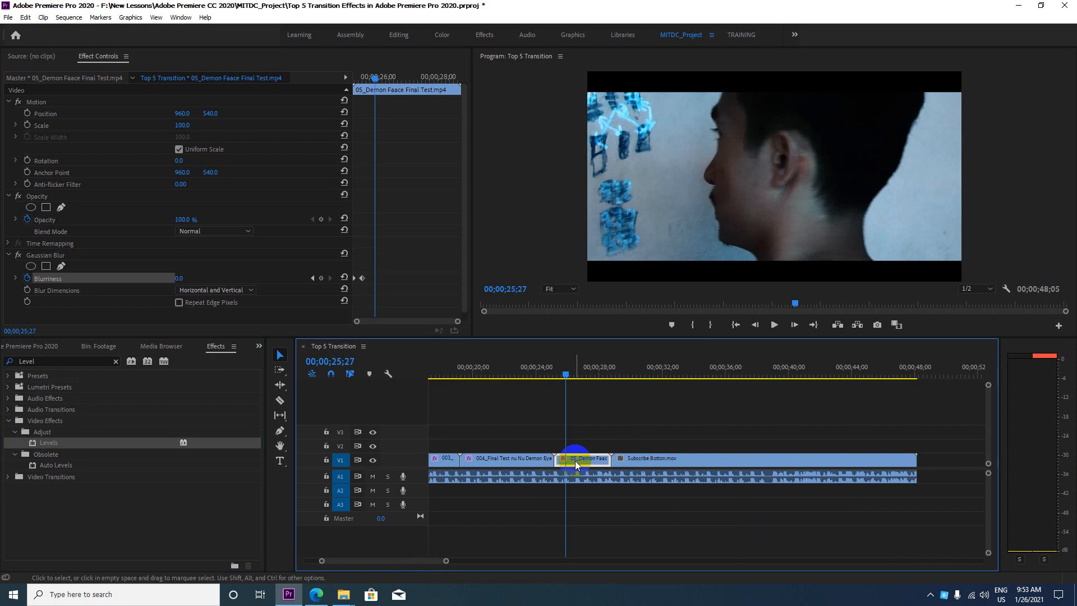
click(634, 460)
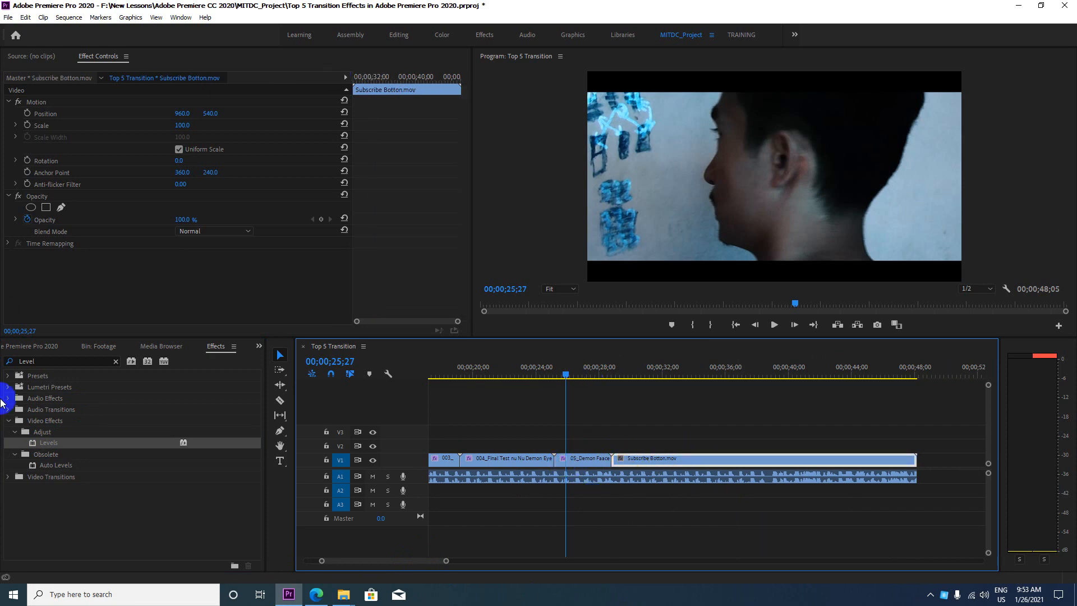
drag(42, 446, 634, 462)
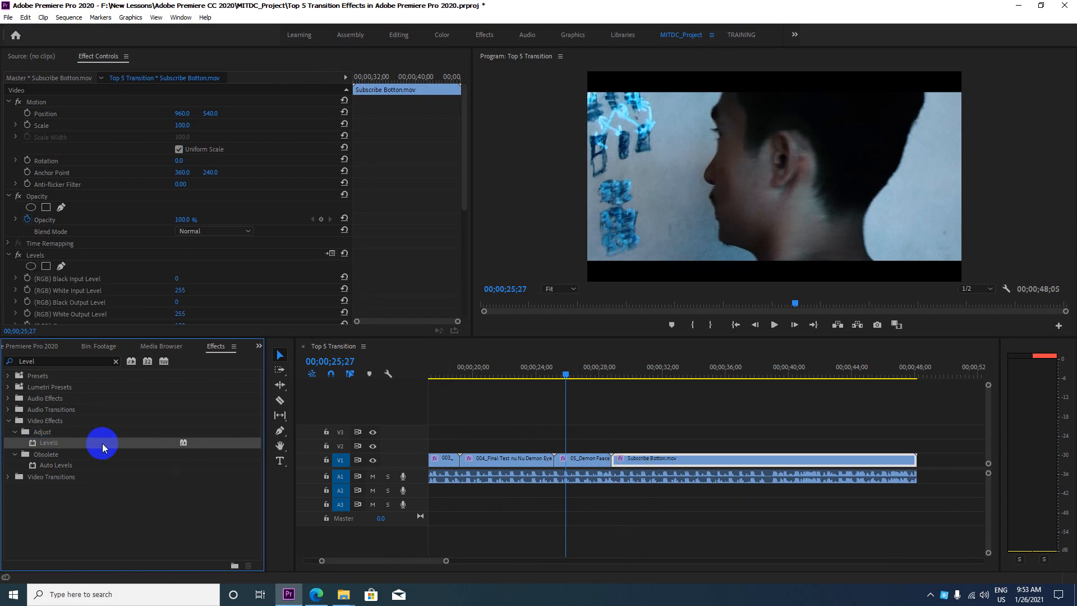
- Apply the Levels effect to the fifth clip and check its settings on both the fifth and Subscribe Botton.mov clips
drag(48, 443, 579, 463)
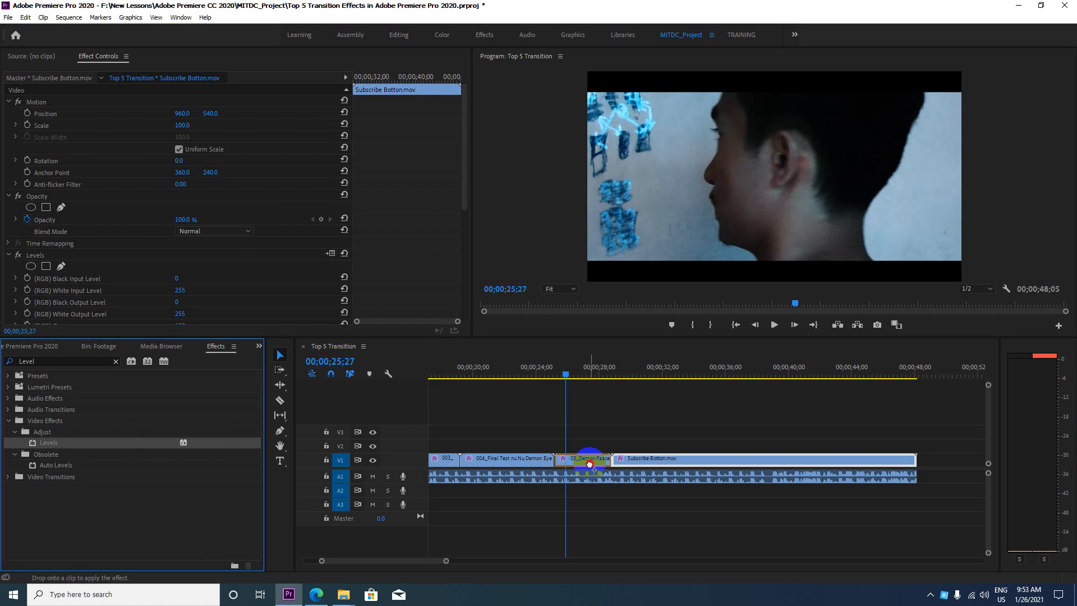
drag(590, 464, 592, 467)
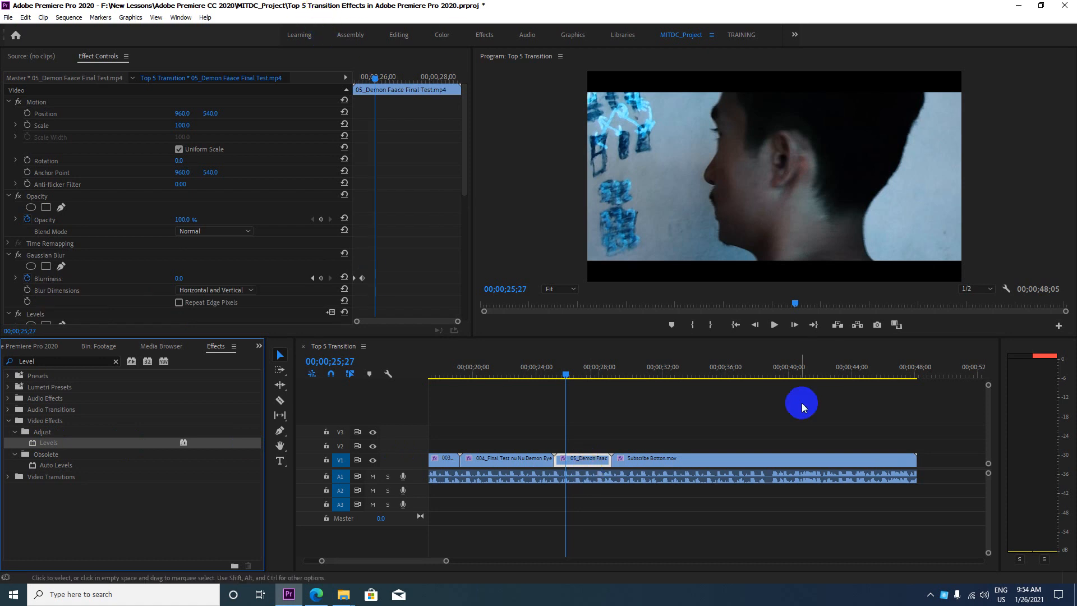
click(586, 459)
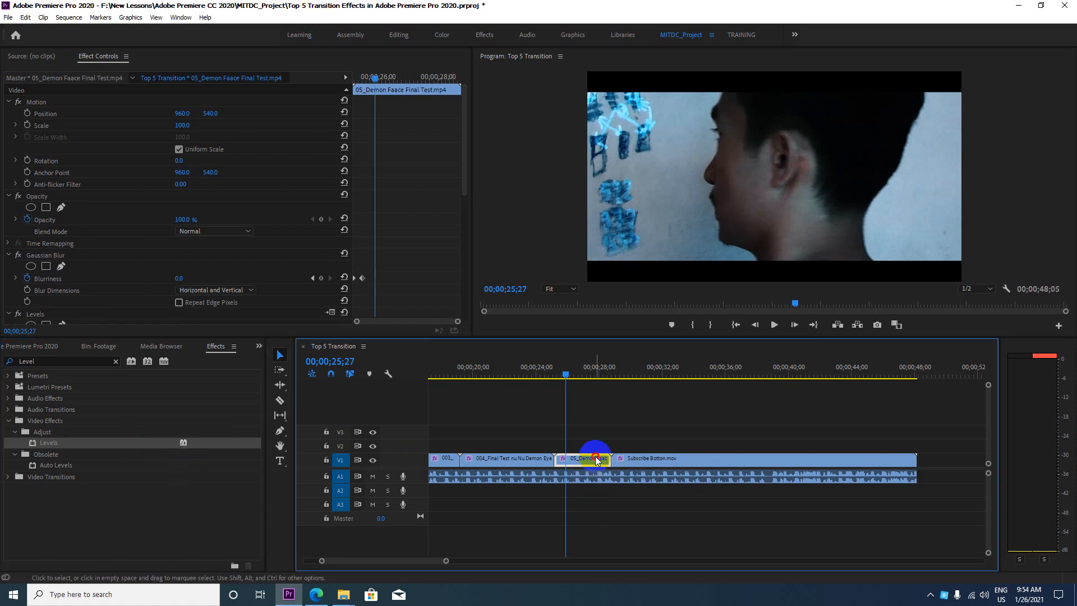
scroll(140, 226, down, 2)
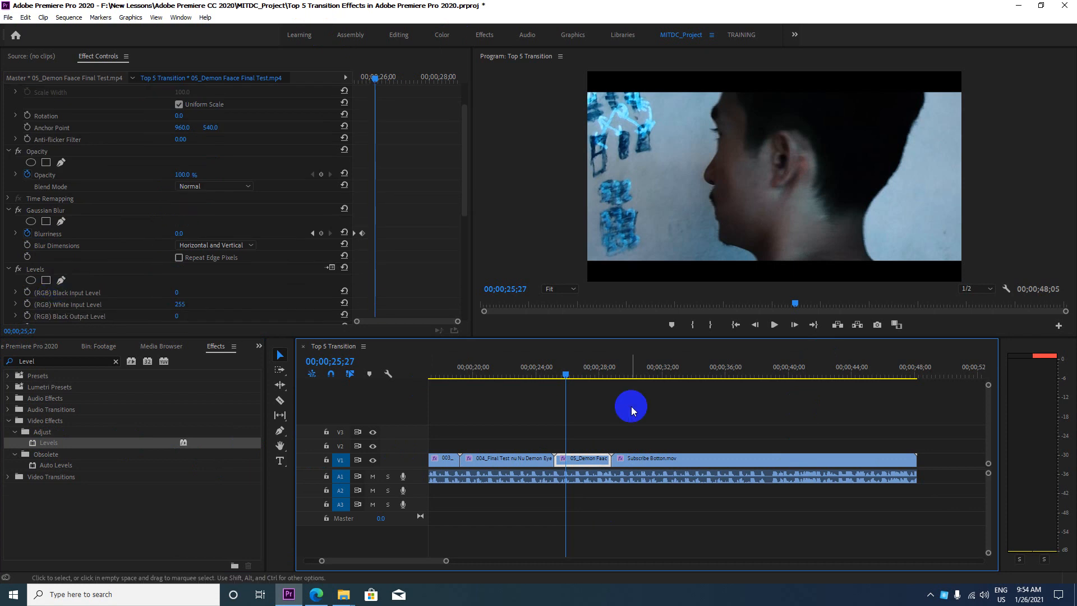
scroll(631, 406, down, 1)
click(652, 459)
scroll(38, 278, down, 2)
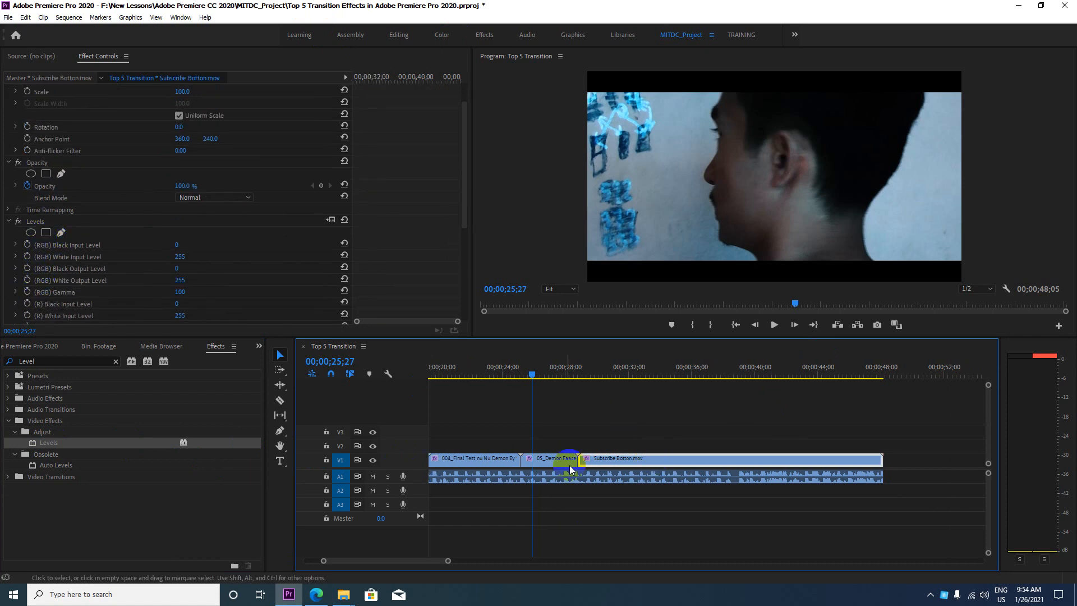
- Select the fifth clip and play and step frame by frame around its cut with the Subscribe Botton.mov clip
click(549, 457)
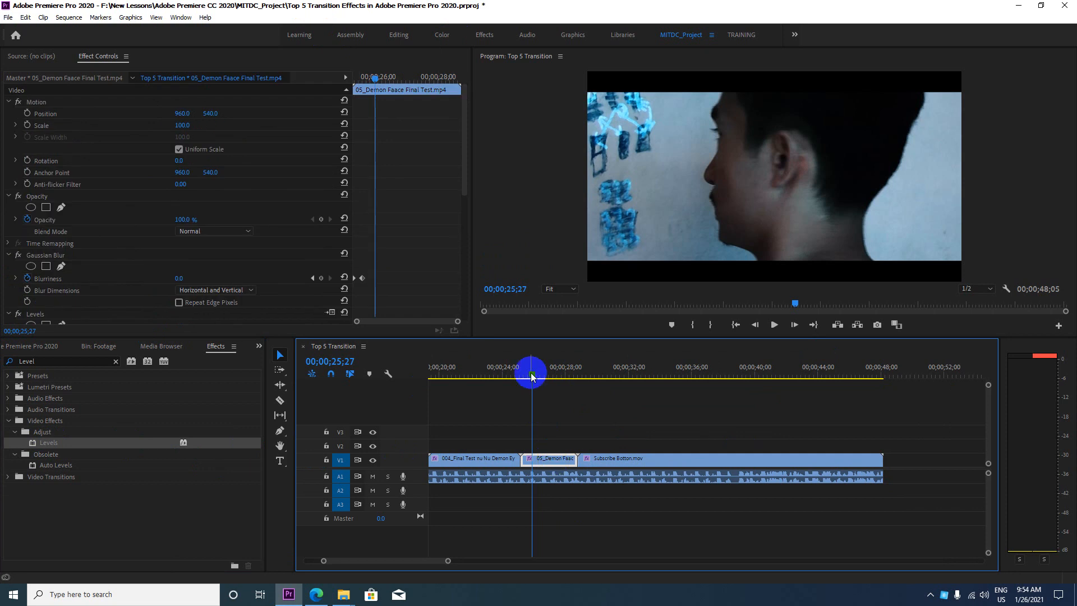
click(561, 377)
drag(560, 378, 573, 381)
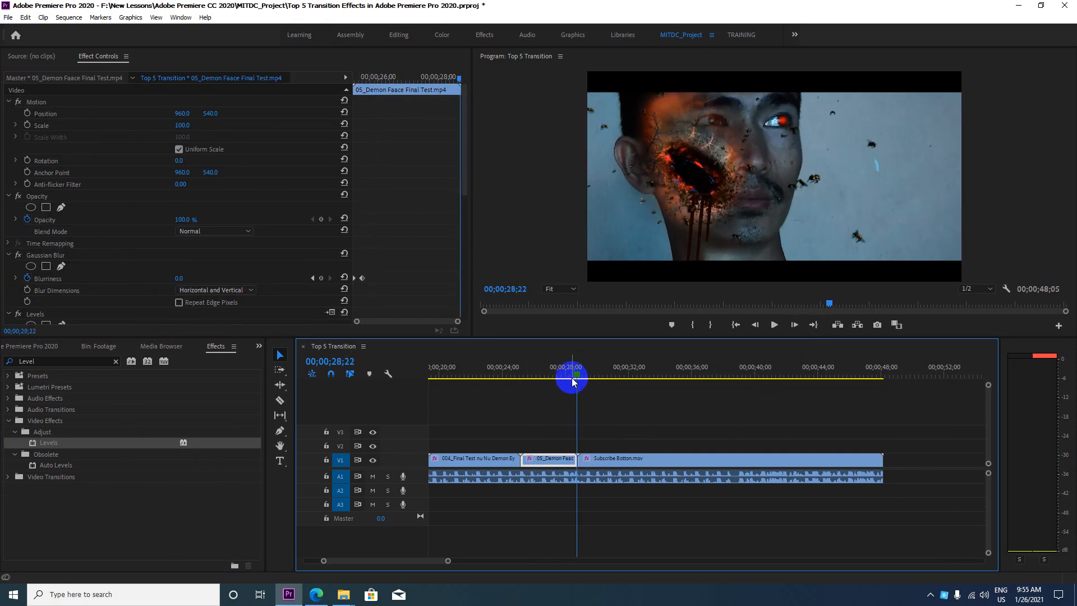
key(space)
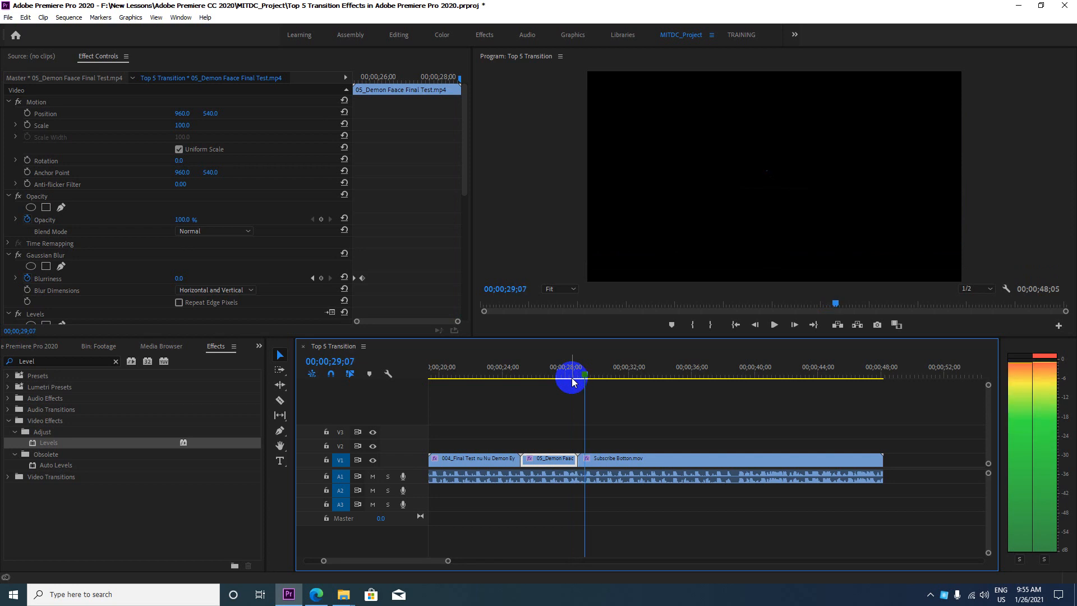
key(Left)
key(Left)
key(Left)
key(Left)
key(Left)
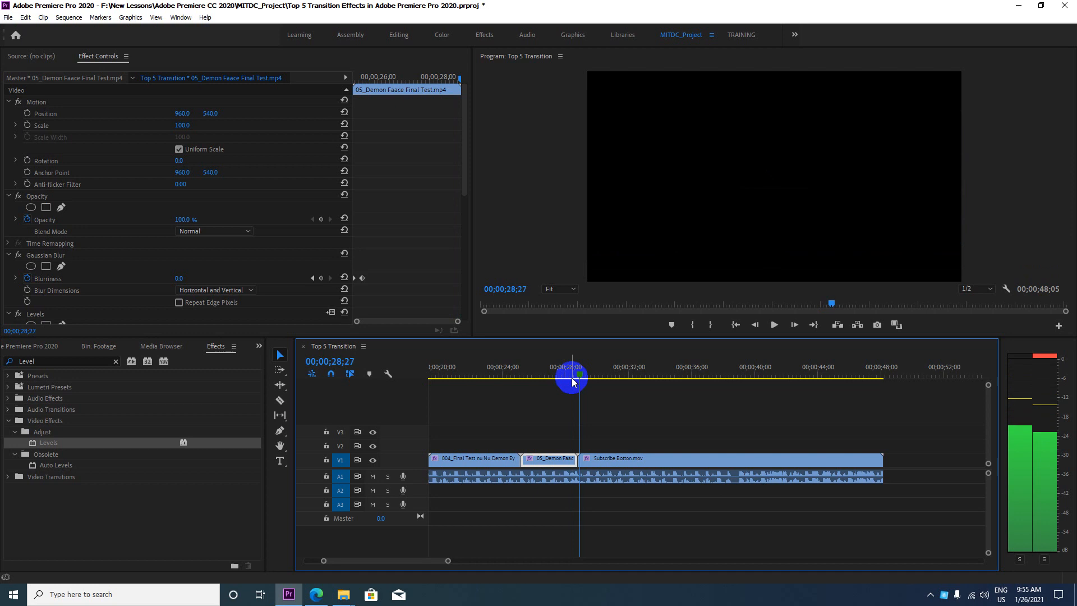
key(Left)
key(Left)
key(Left)
key(Left)
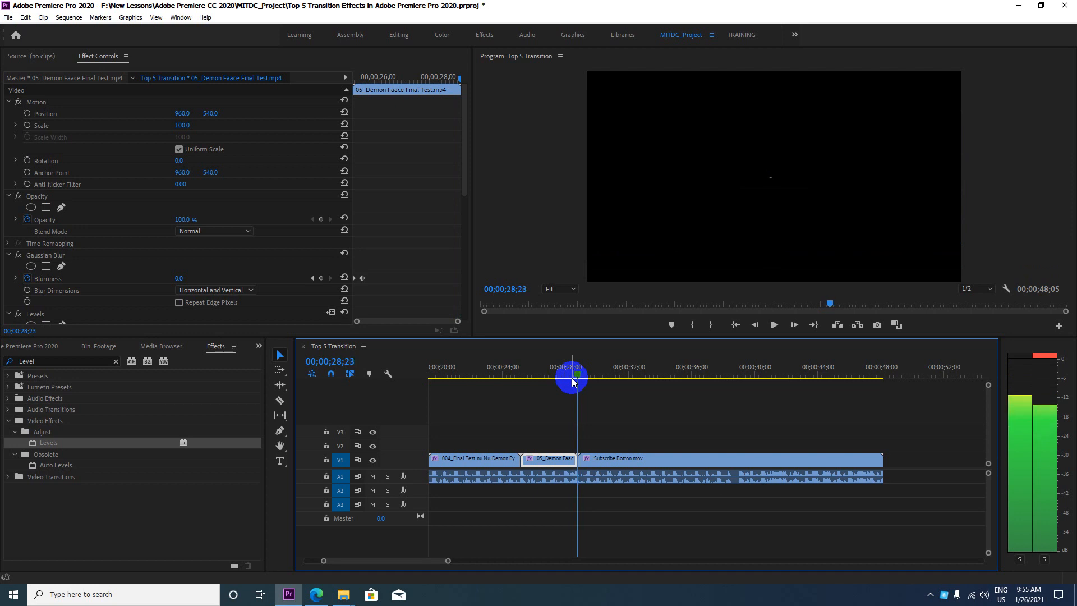
click(572, 381)
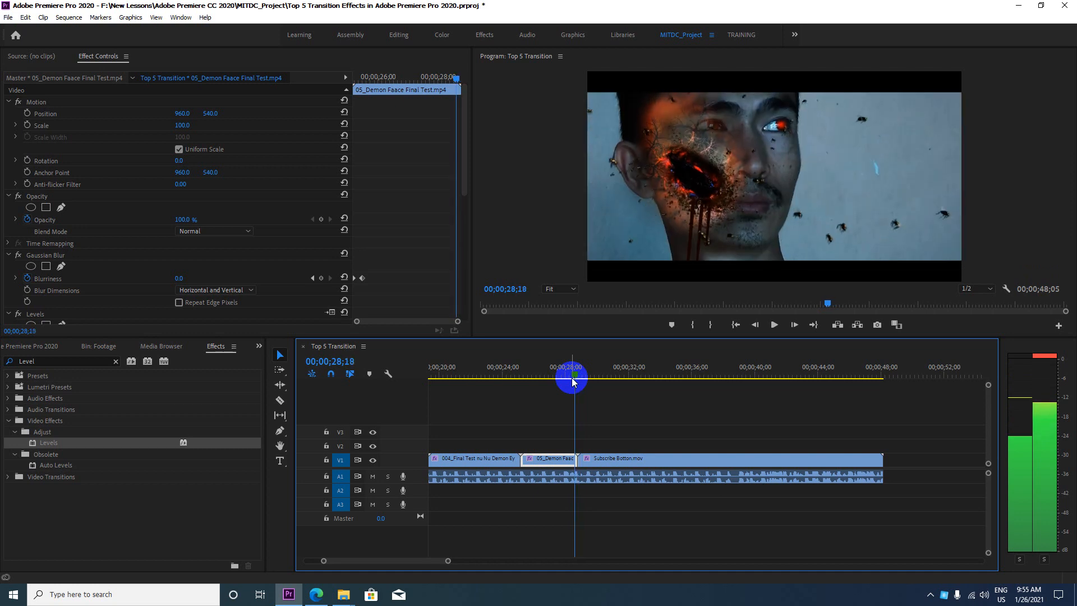
key(Left)
key(Left)
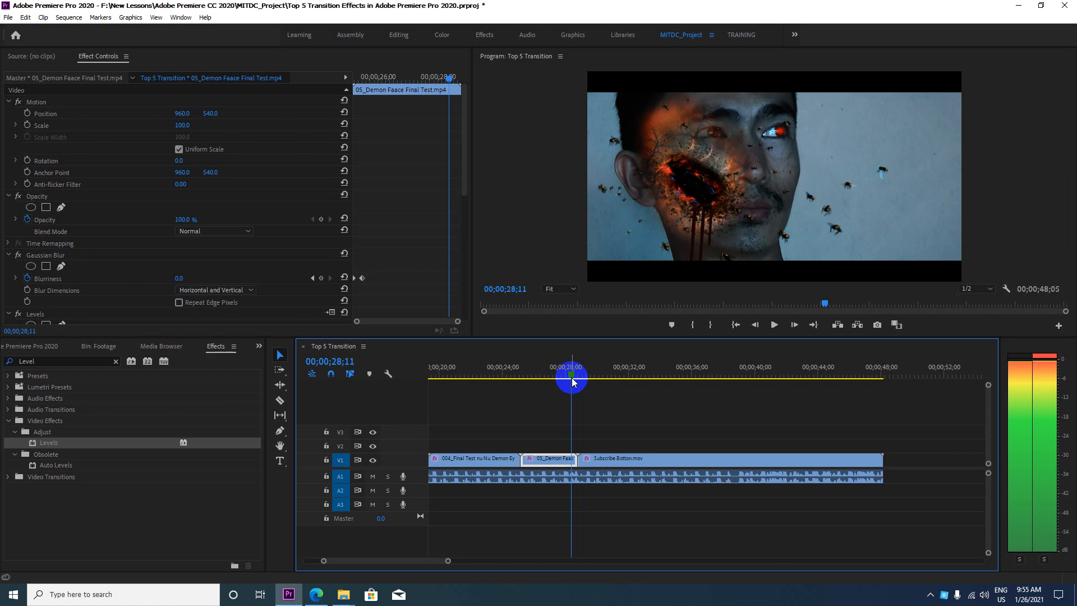
key(Left)
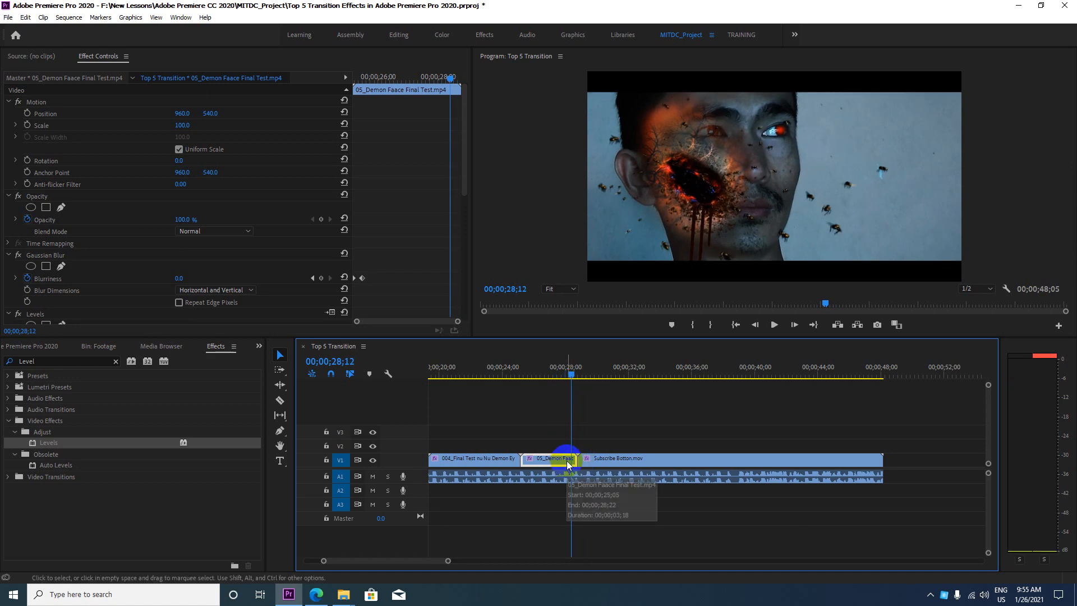
- Start keyframing the fifth clip's Levels (RGB) White Input Level at 00;00;28;13, ten frames before the cut, and set it to 80
key(Down)
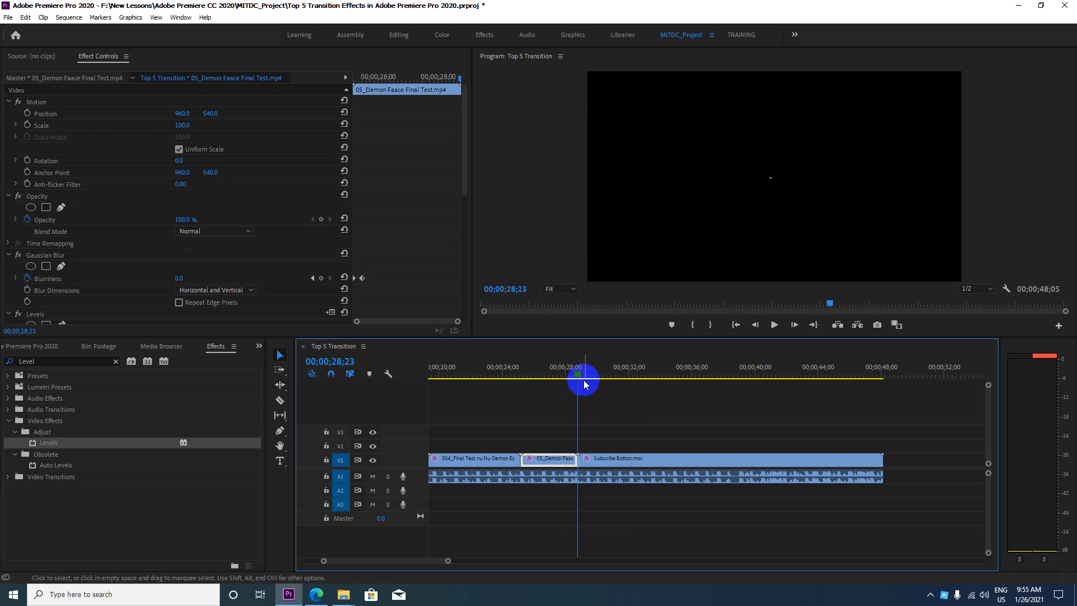
scroll(143, 273, down, 1)
scroll(144, 273, down, 4)
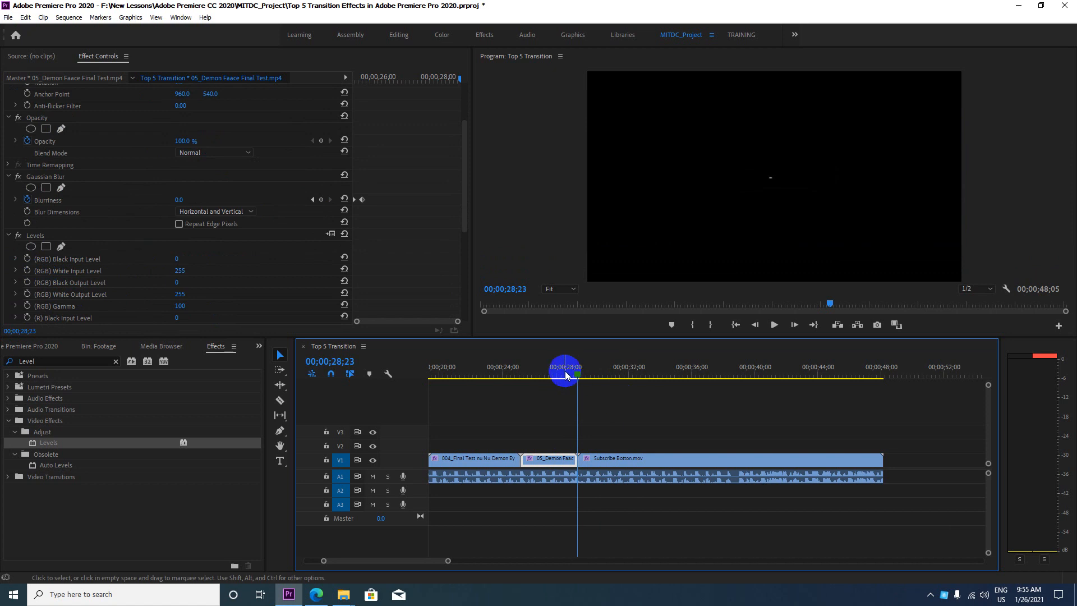
key(Left)
key(Left)
key(Left)
key(Left)
key(Left)
key(Left)
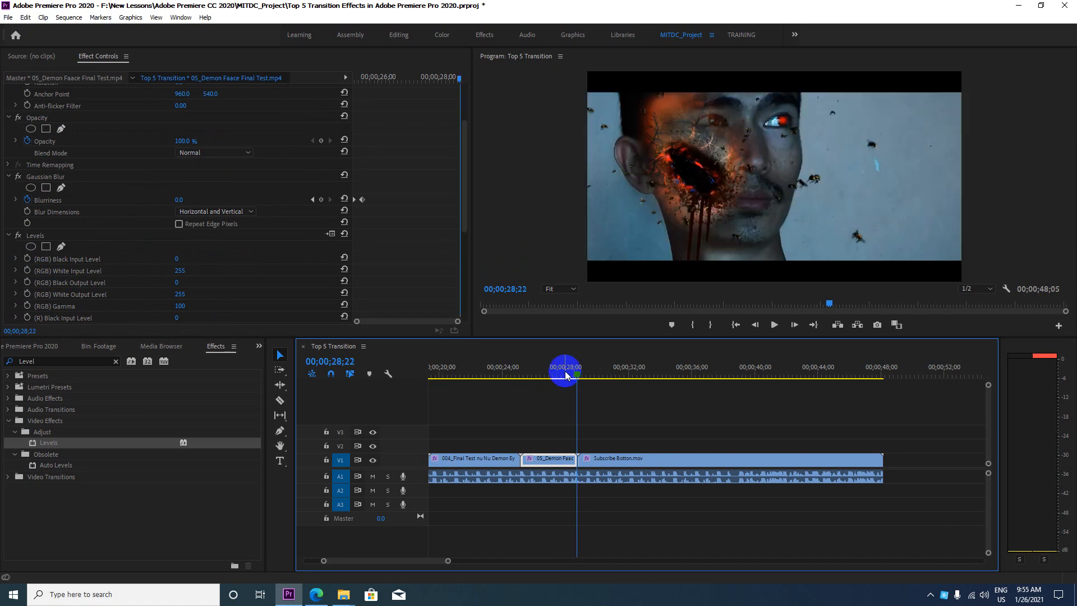
key(Left)
key(Left)
key(Left)
key(Left)
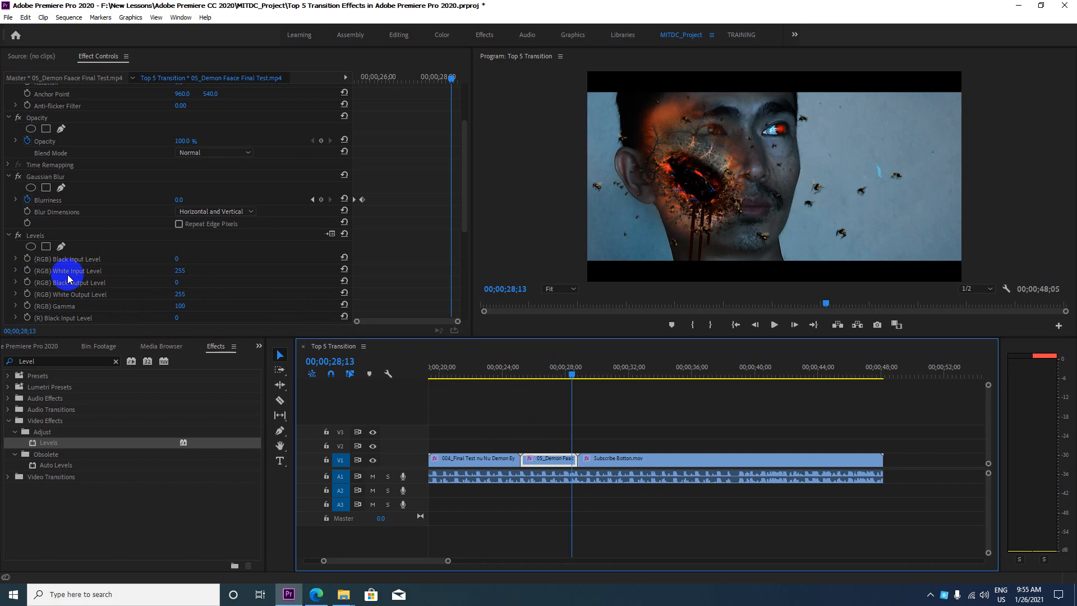
click(27, 271)
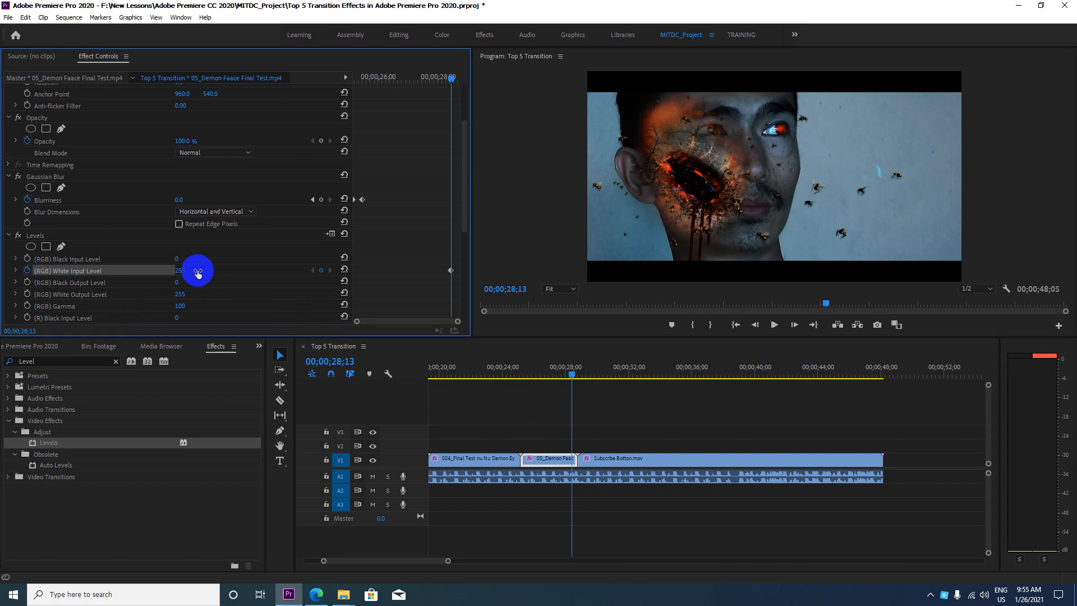
click(179, 271)
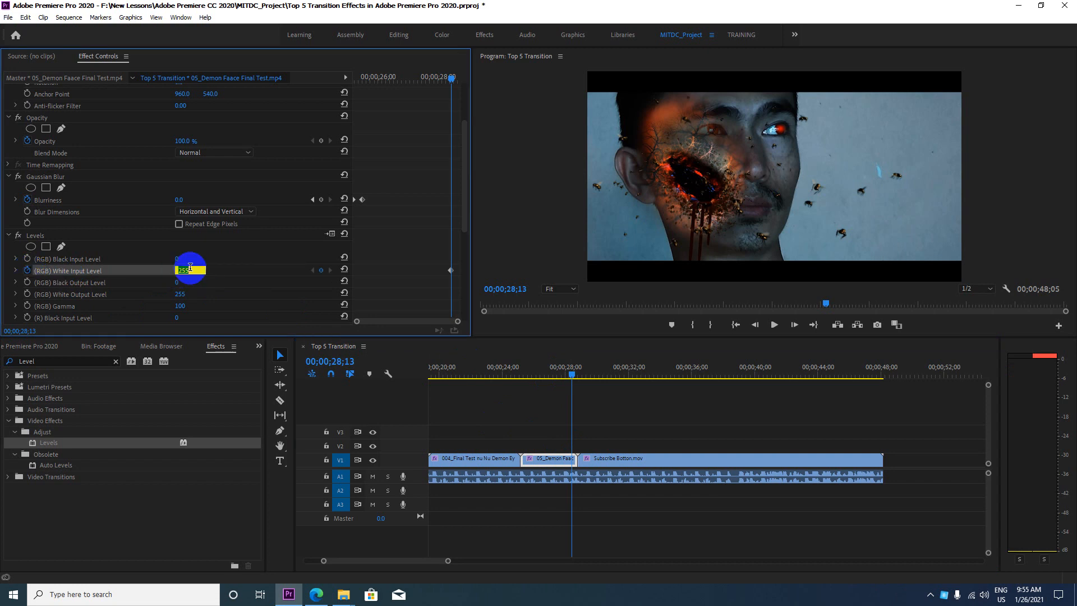
text(80)
click(298, 288)
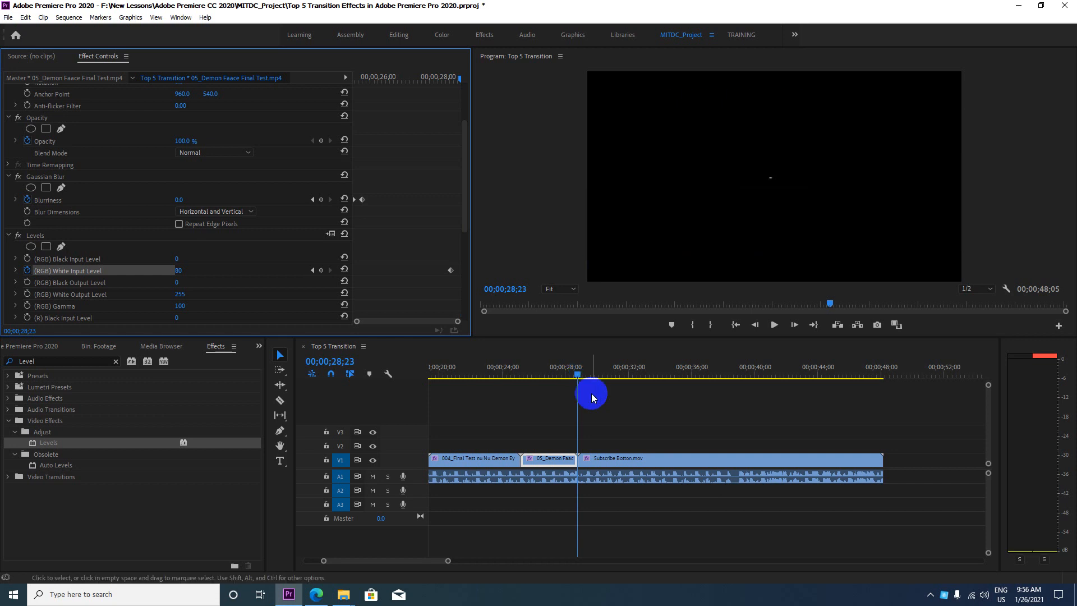
- Set the fifth clip's Levels (RGB) White Input Level to 255 at 00;00;28;12, near its end
mouse_move(574, 373)
mouse_down()
mouse_move(550, 380)
mouse_move(577, 378)
mouse_up()
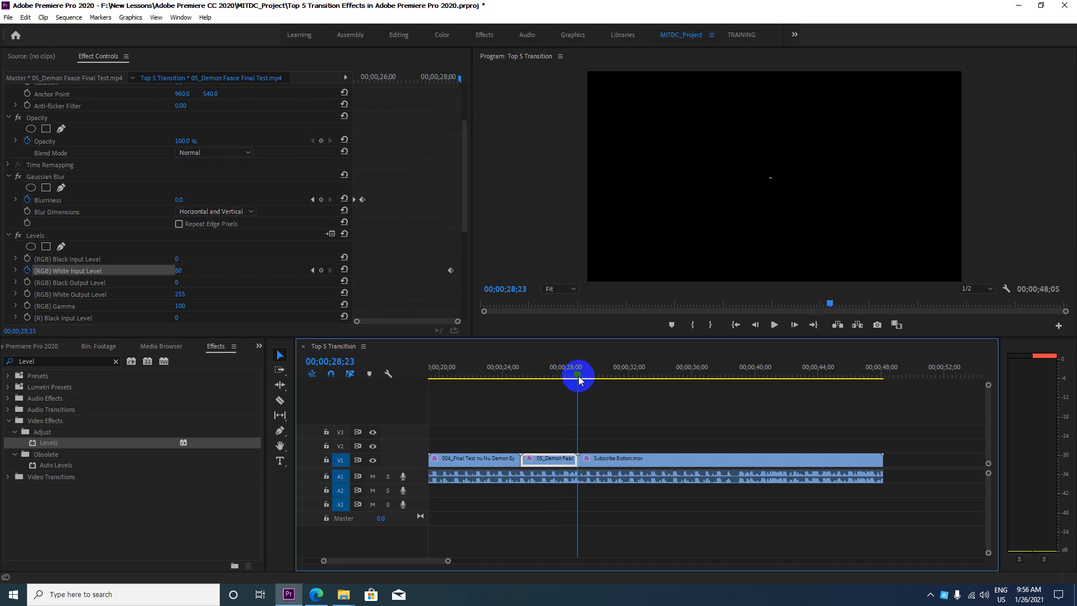
key(Left)
key(Left)
key(Left)
key(Left)
key(Left)
key(Left)
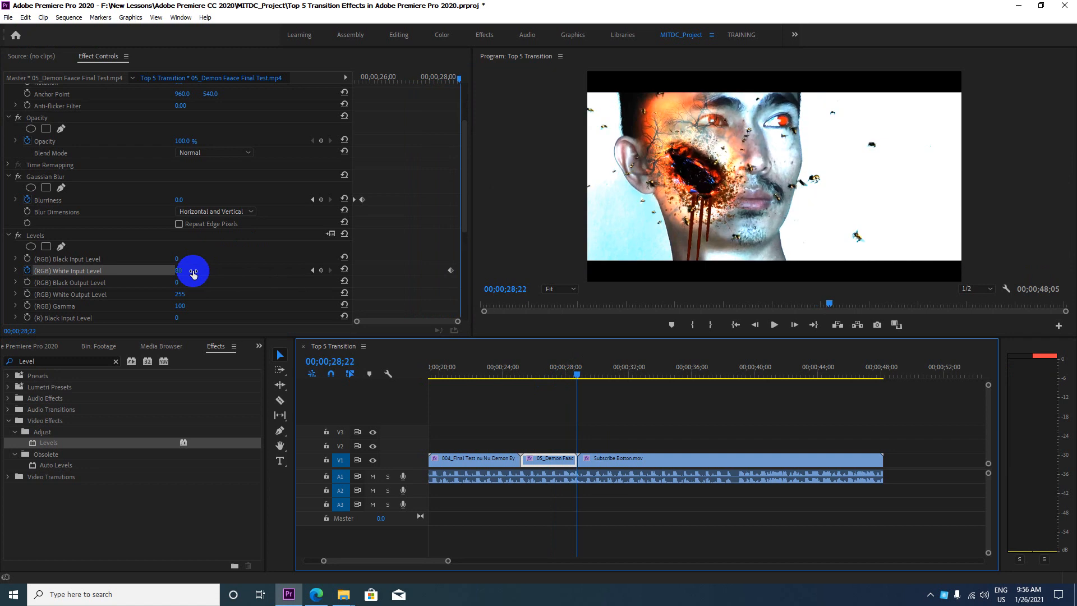
key(Left)
key(Left)
key(Left)
key(Left)
key(Left)
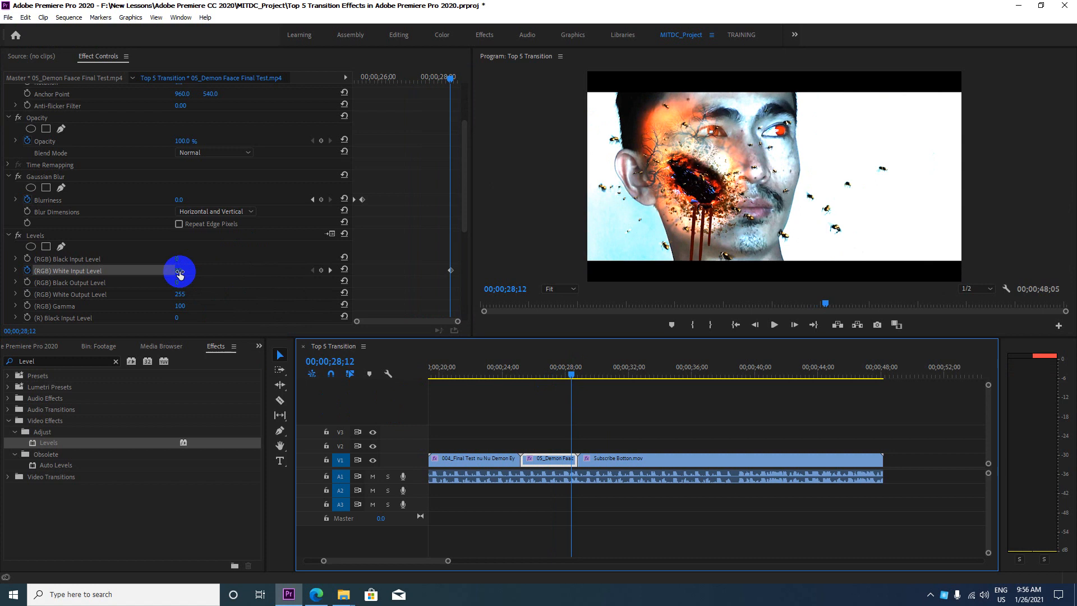
click(180, 272)
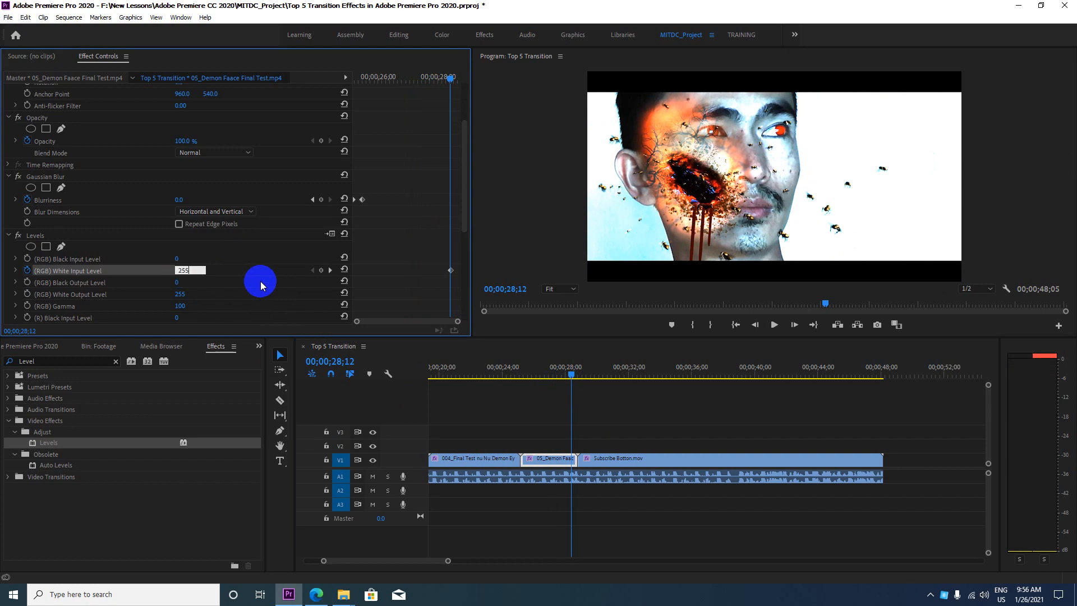
text(255)
key(Return)
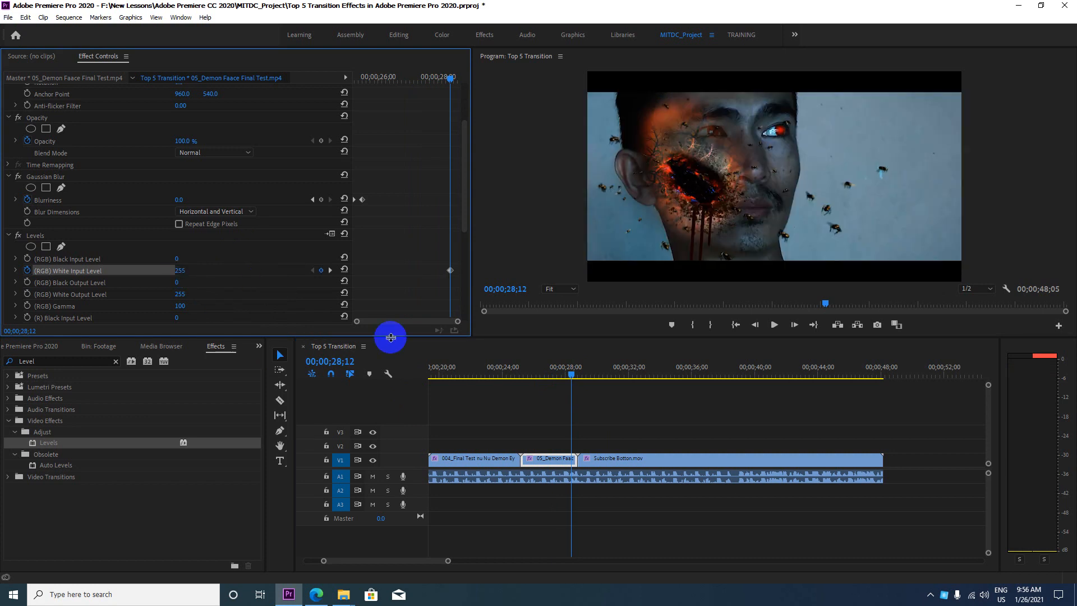
- Add a (RGB) White Input Level keyframe of 255 to the fifth clip at 00;00;28;03
key(Left)
key(Left)
key(Left)
key(Left)
key(Left)
key(Left)
key(Left)
key(Left)
key(Left)
key(Left)
key(Left)
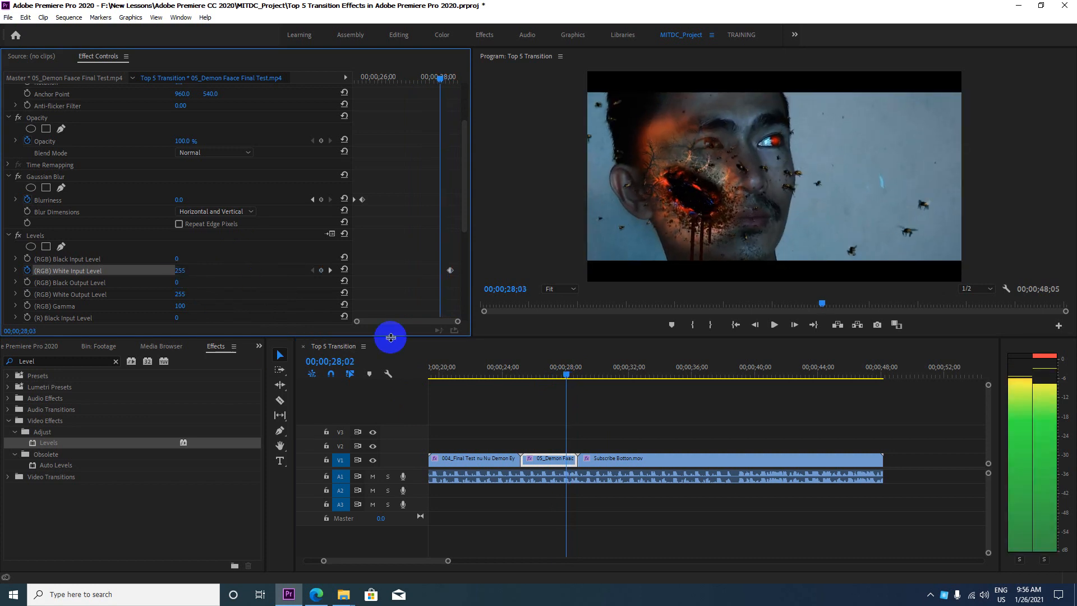
key(Left)
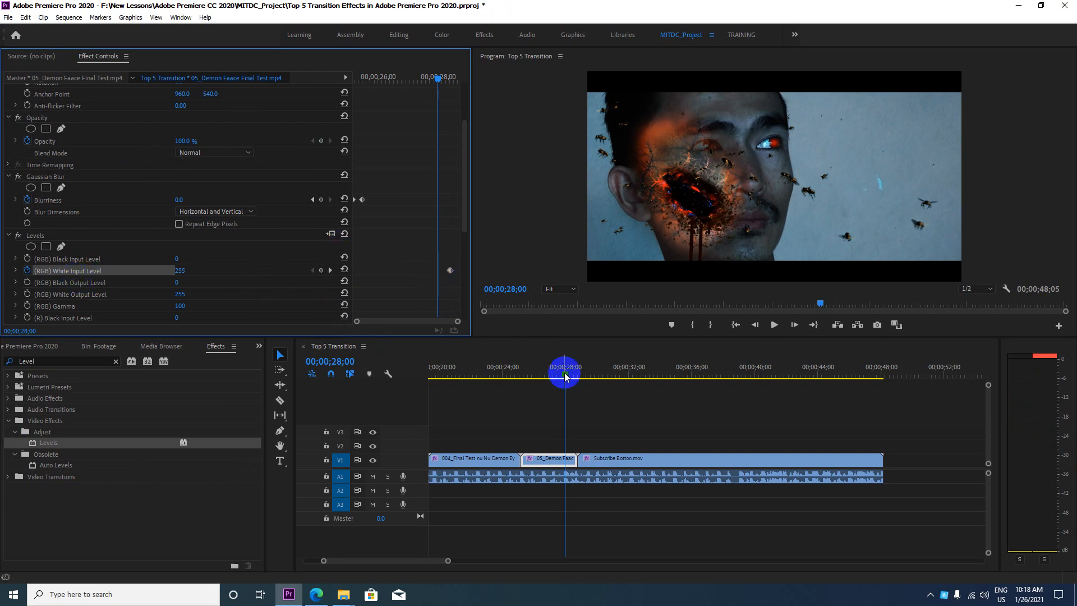
drag(567, 374, 569, 375)
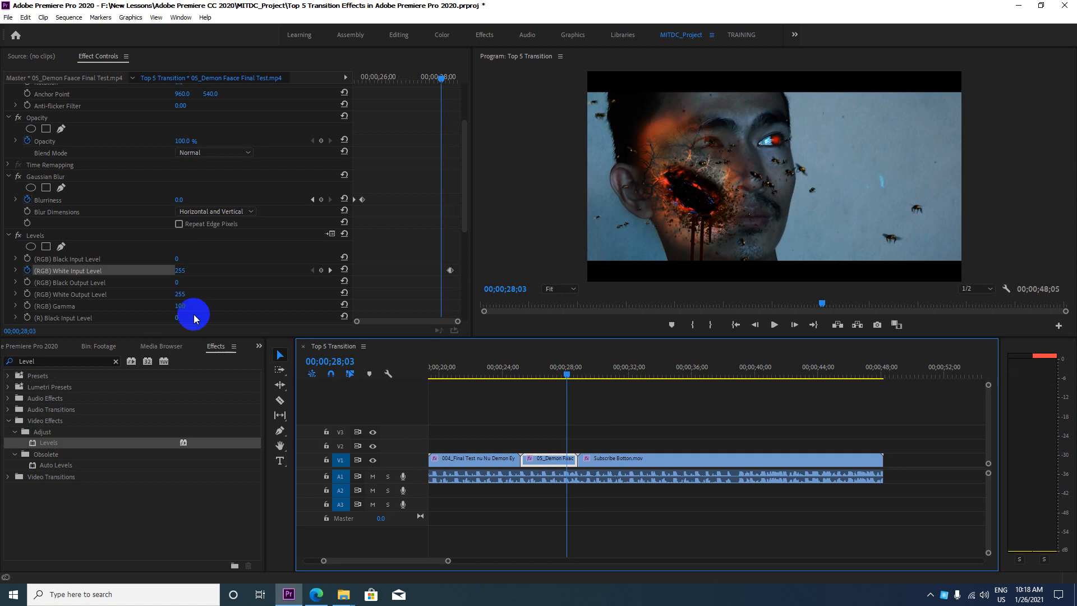
click(320, 270)
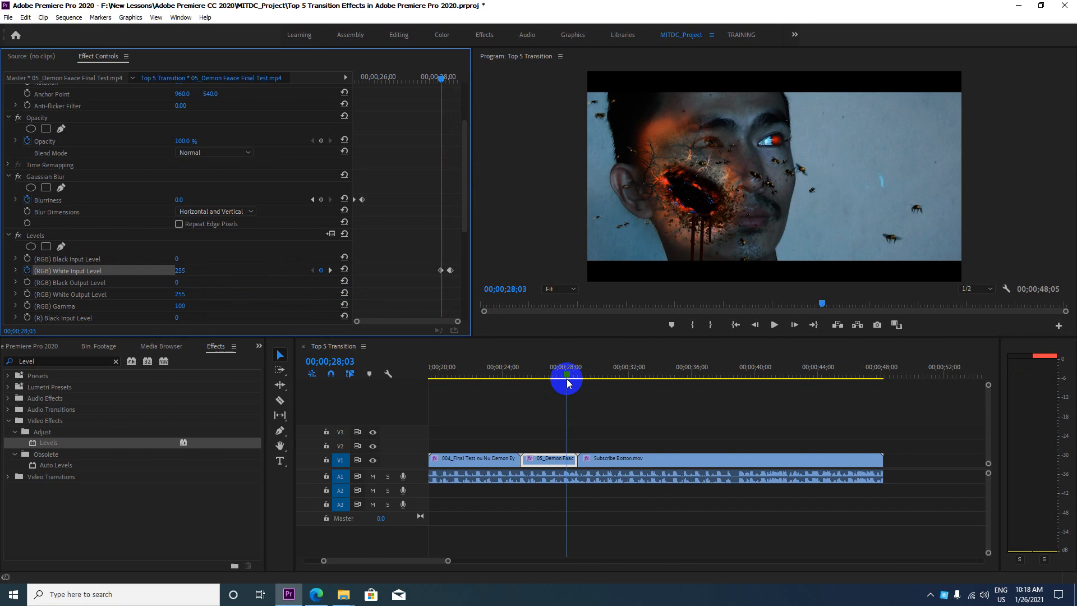
- Play the end of the fifth clip and step past the cut to review its Levels change
key(space)
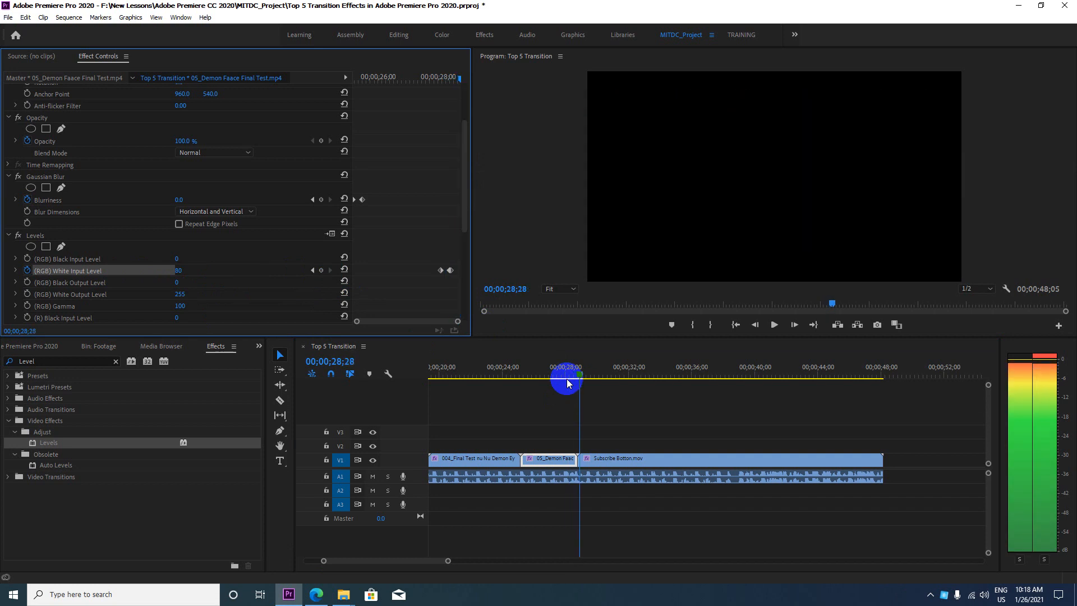
key(Right)
key(Right)
key(Right)
key(Right)
key(Right)
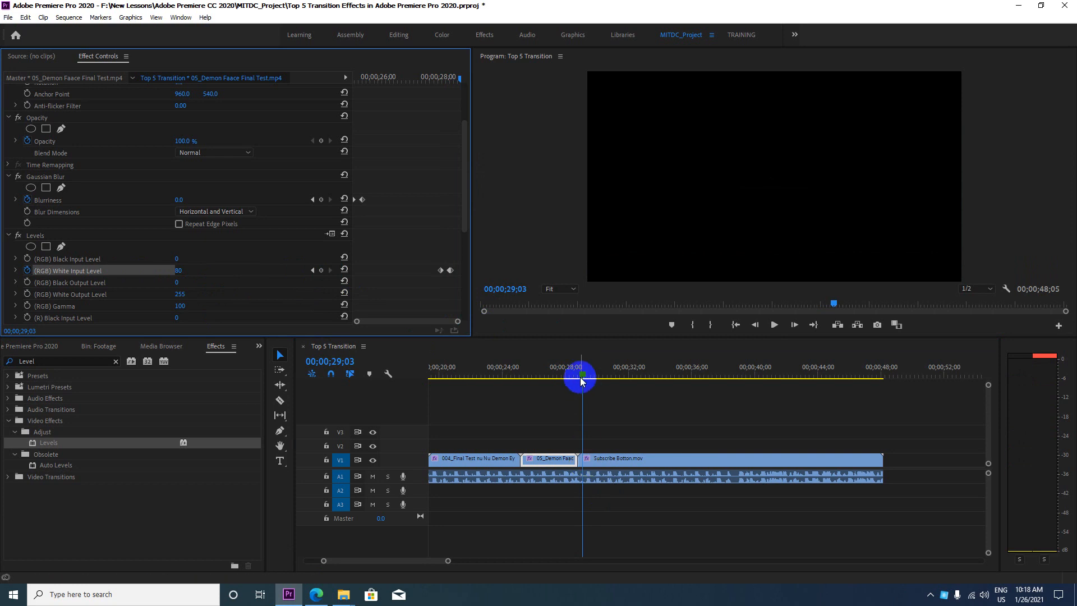
- Start keyframing the Subscribe Botton.mov clip's Levels (RGB) White Input Level at 00;00;29;10, with a value of 255
mouse_move(582, 377)
mouse_down()
mouse_move(662, 380)
mouse_move(589, 390)
mouse_up()
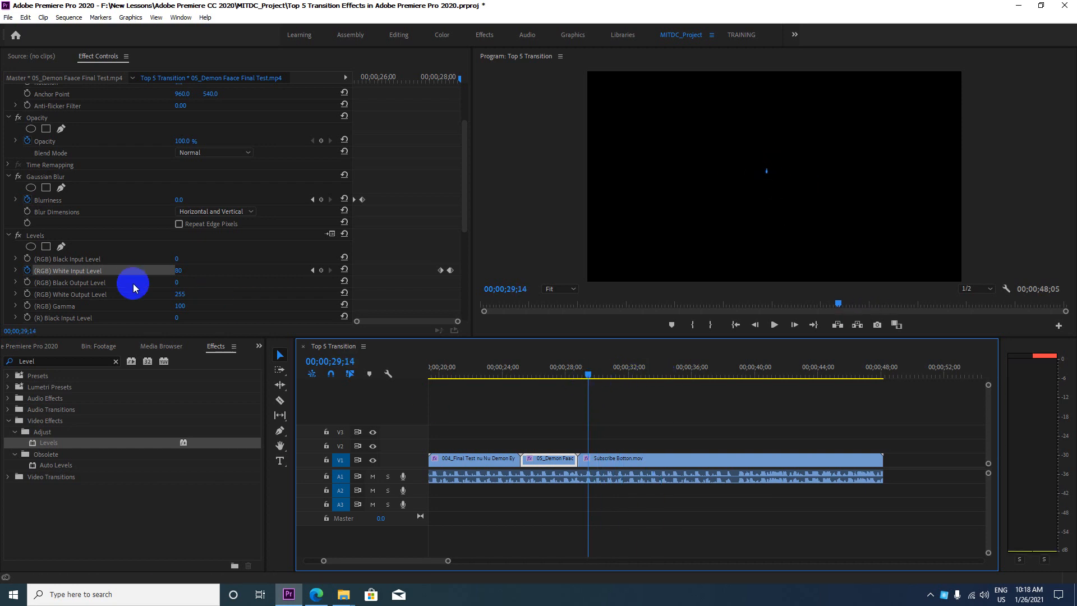
click(593, 459)
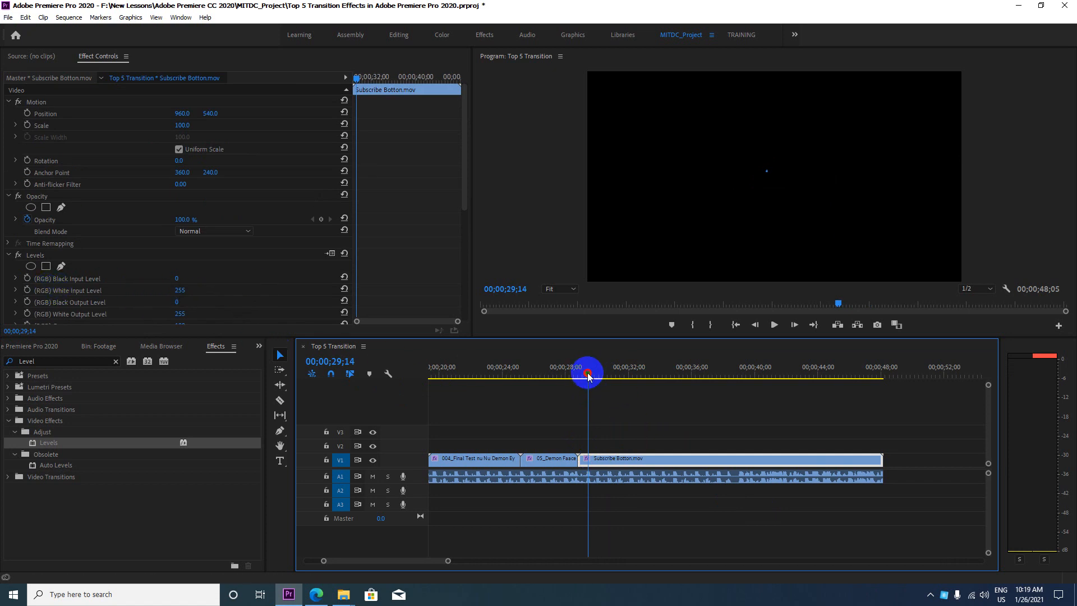
click(27, 290)
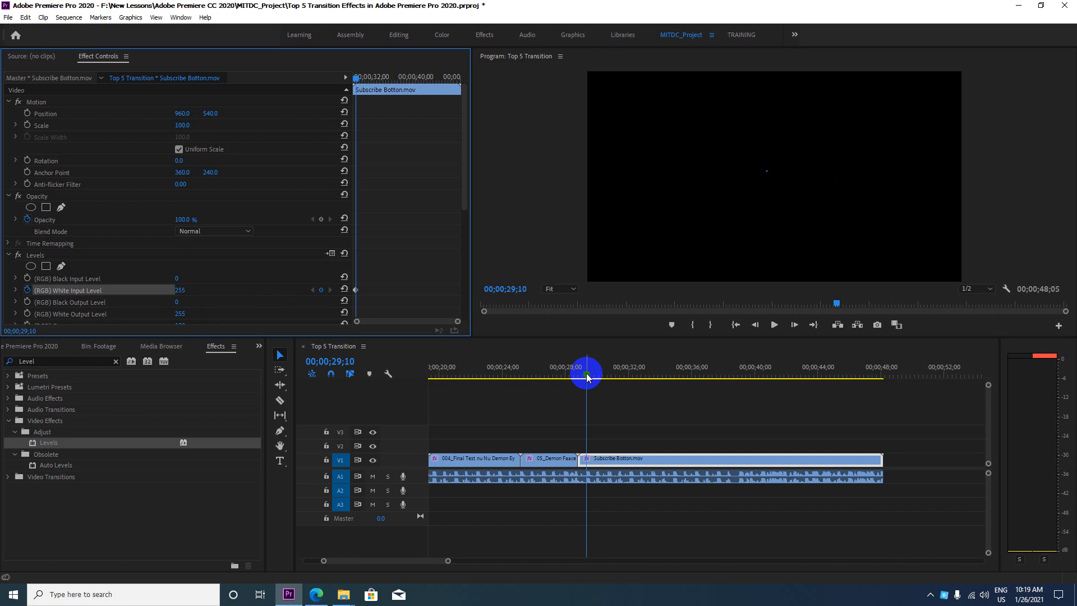
- Set the Subscribe Botton.mov clip's (RGB) White Input Level to 80 at its first frame, 00;00;28;23
drag(587, 380, 588, 380)
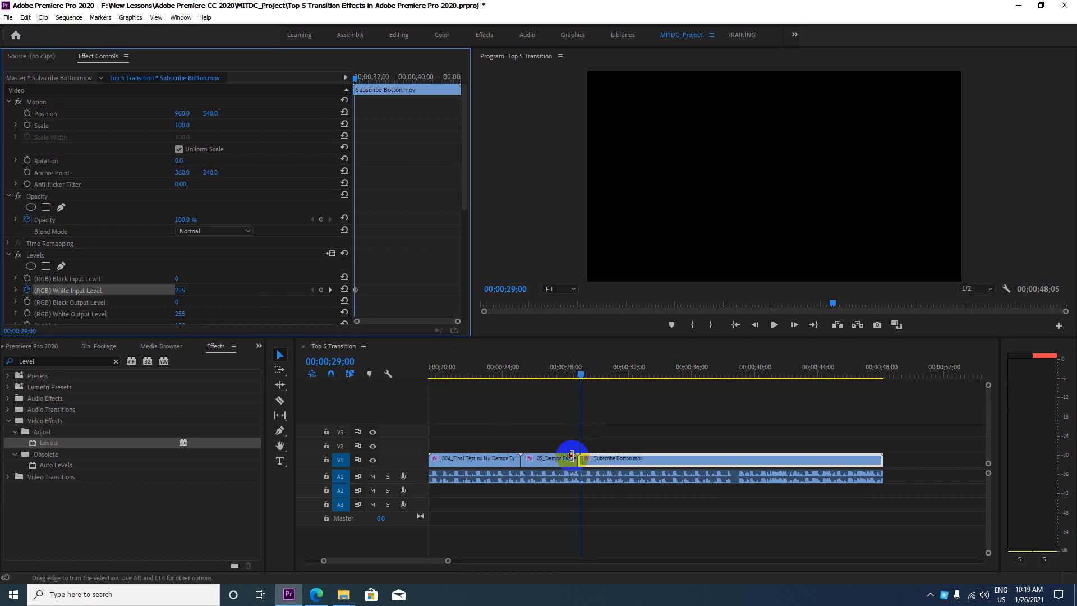
click(595, 459)
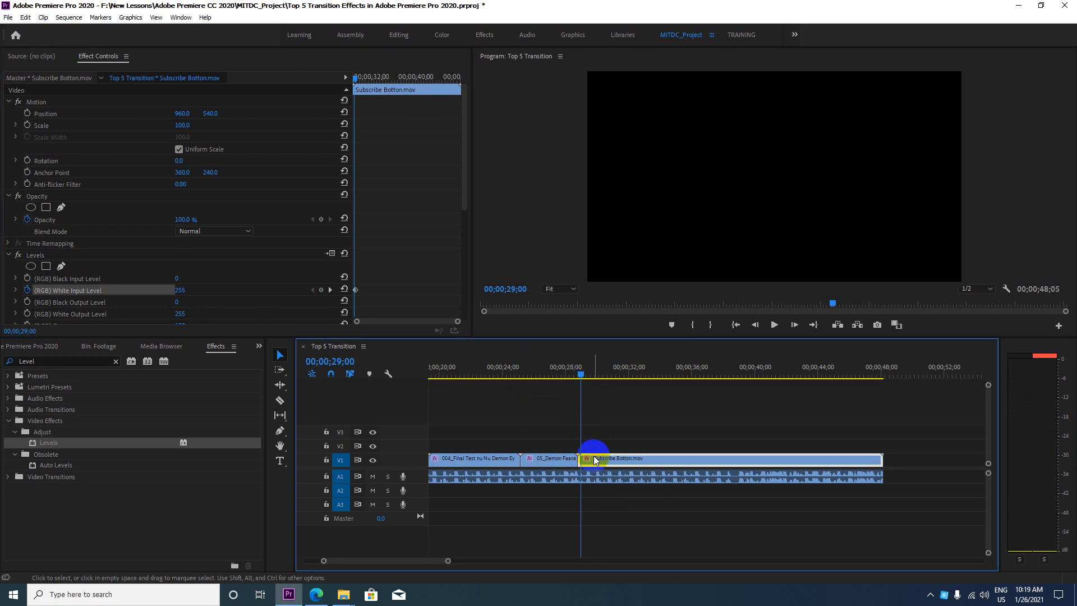
key(shift+Up)
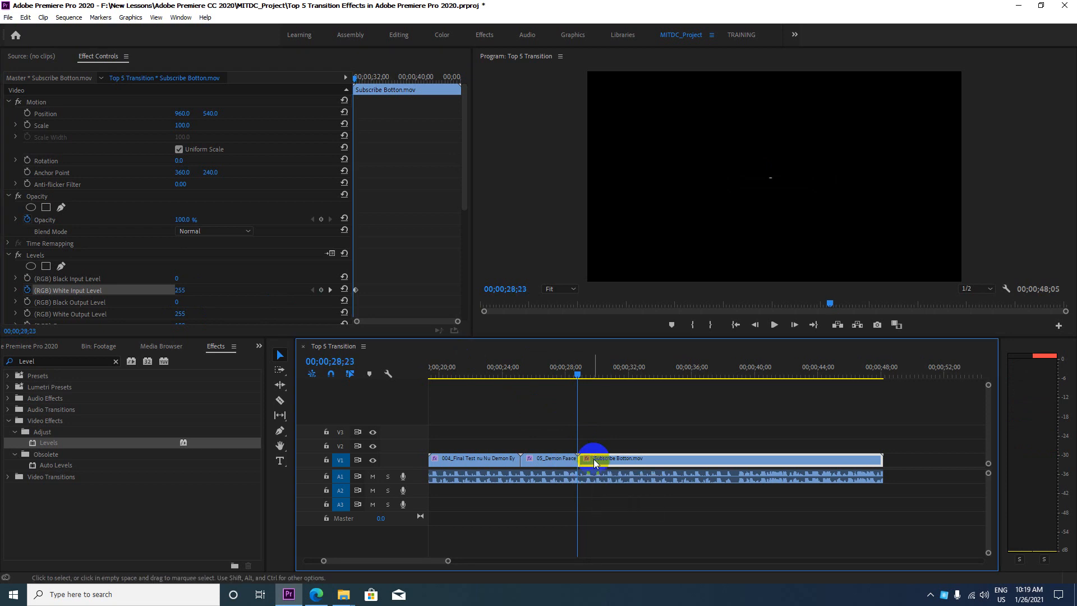
click(180, 289)
text(80)
key(Return)
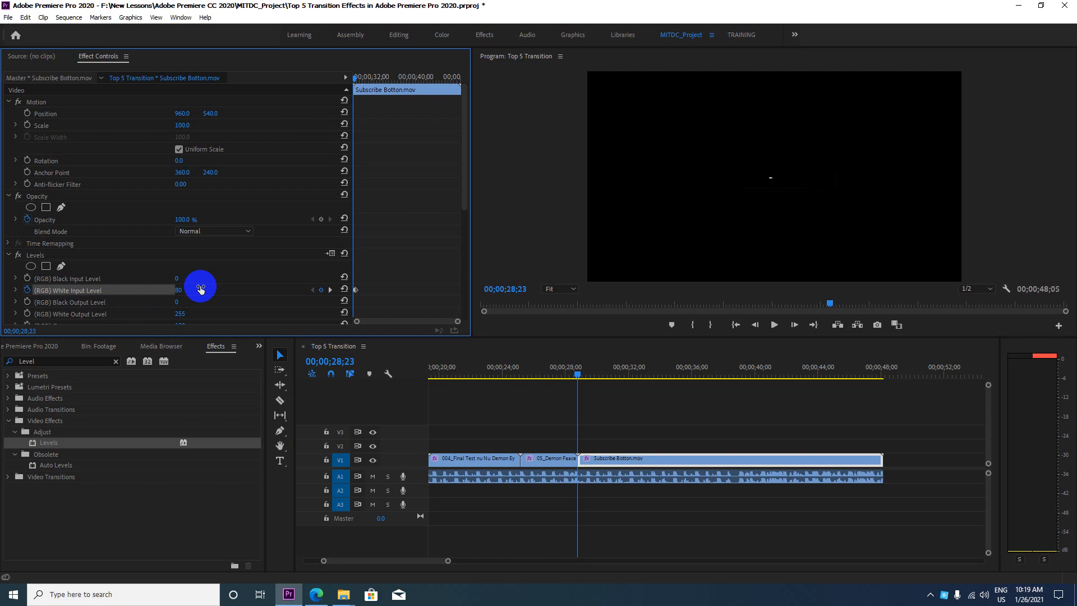
- Check the fourth clip's Directional Blur and Gaussian Blur keyframes near its cut with the fifth clip
drag(577, 373, 523, 379)
click(517, 458)
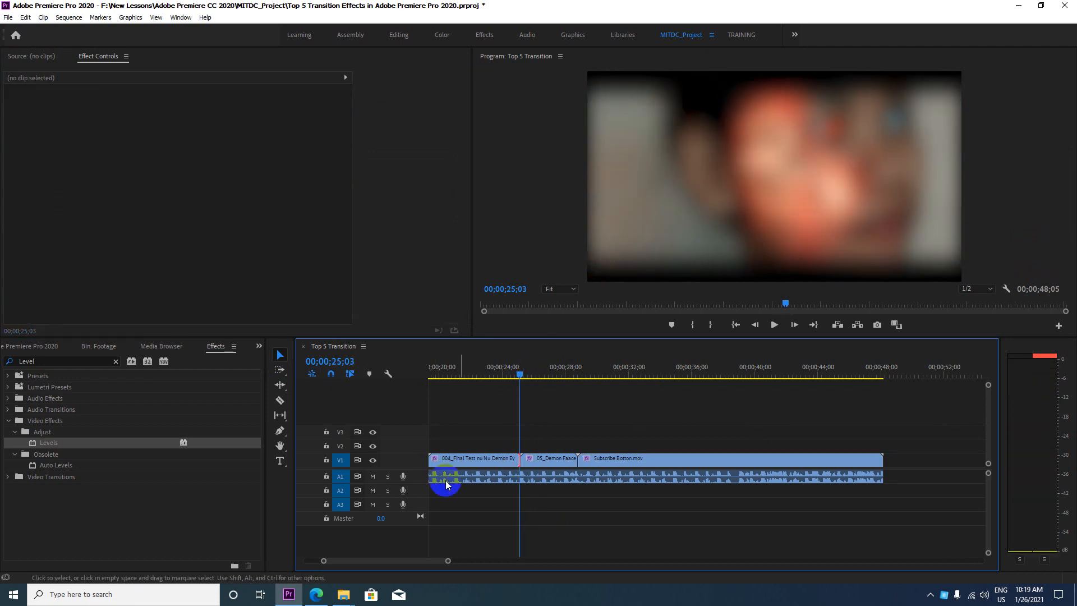
click(496, 458)
scroll(150, 278, down, 3)
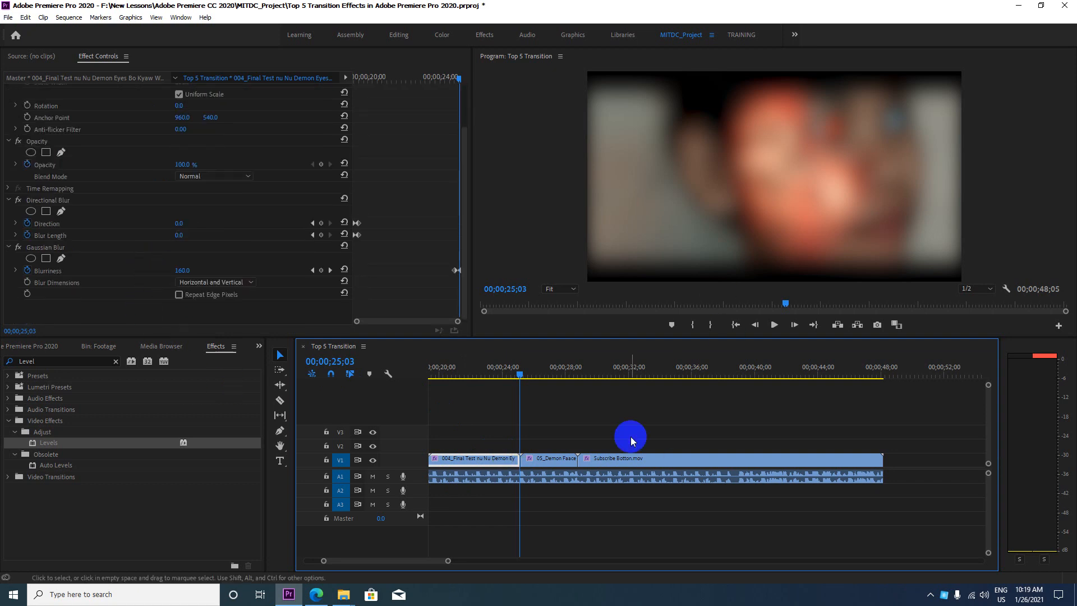
- Play from just past the cut into the fifth clip, and collapse the Adjust and Video Effects folders in the effects list
key(shift+Right)
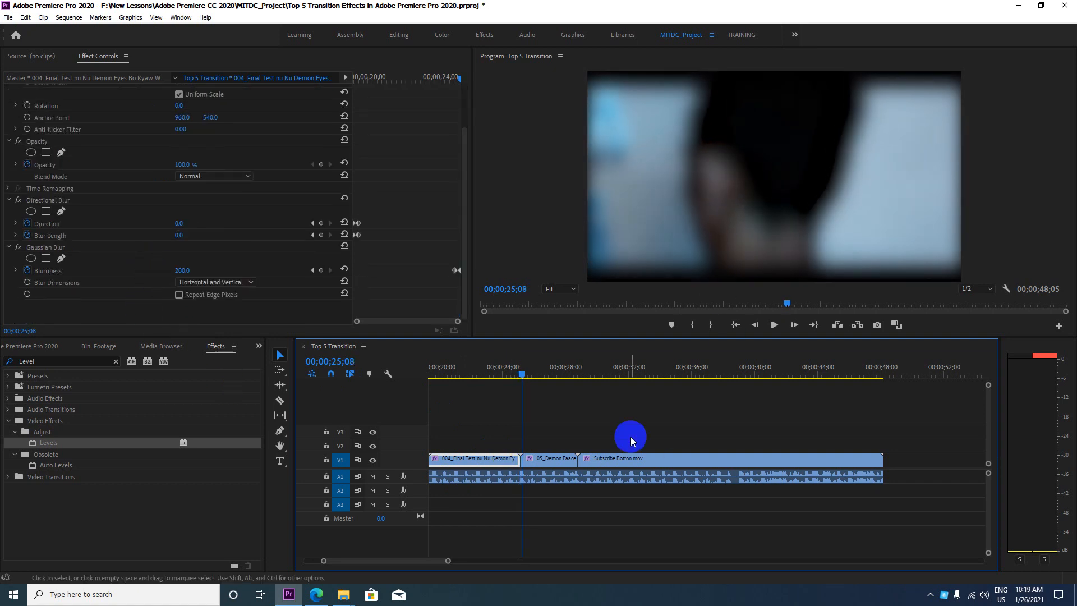
key(space)
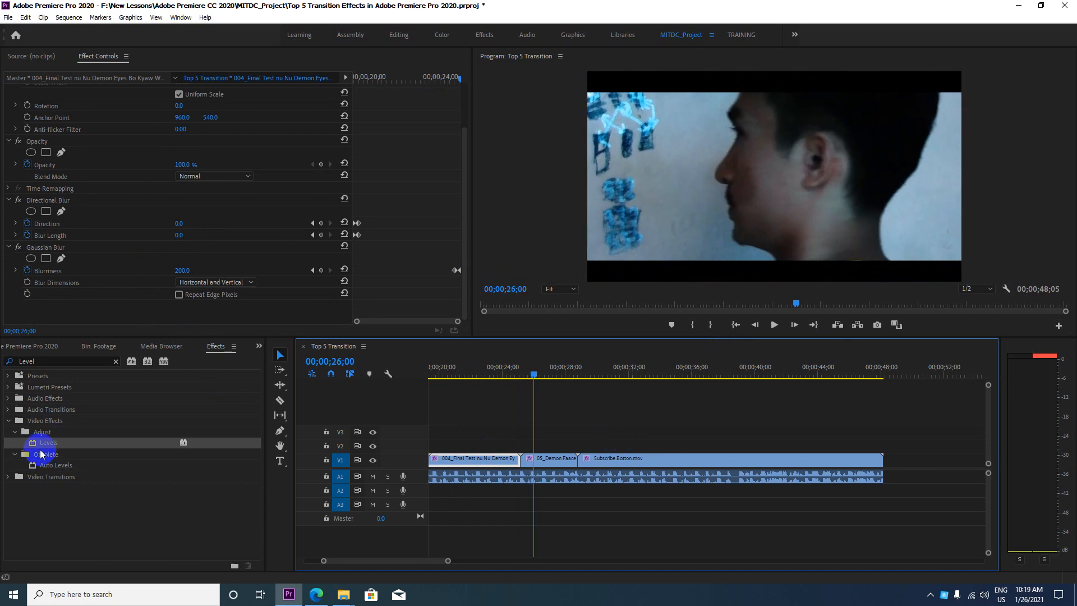
click(13, 432)
click(7, 421)
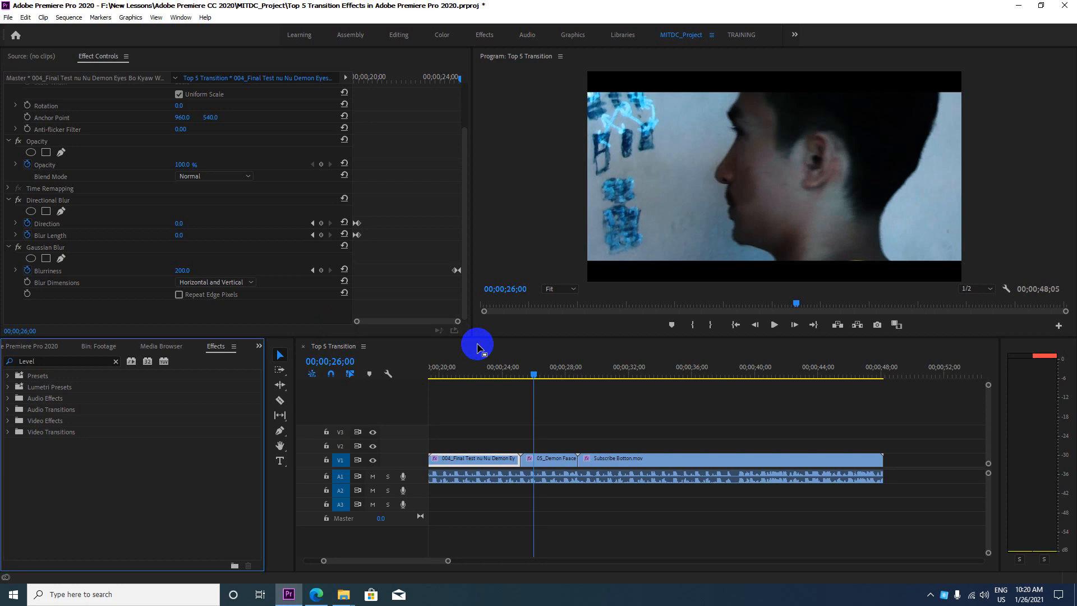
- Scrub back and forth across the cut between the fourth and fifth clips to review the blur transition, and minimize the program window
click(527, 374)
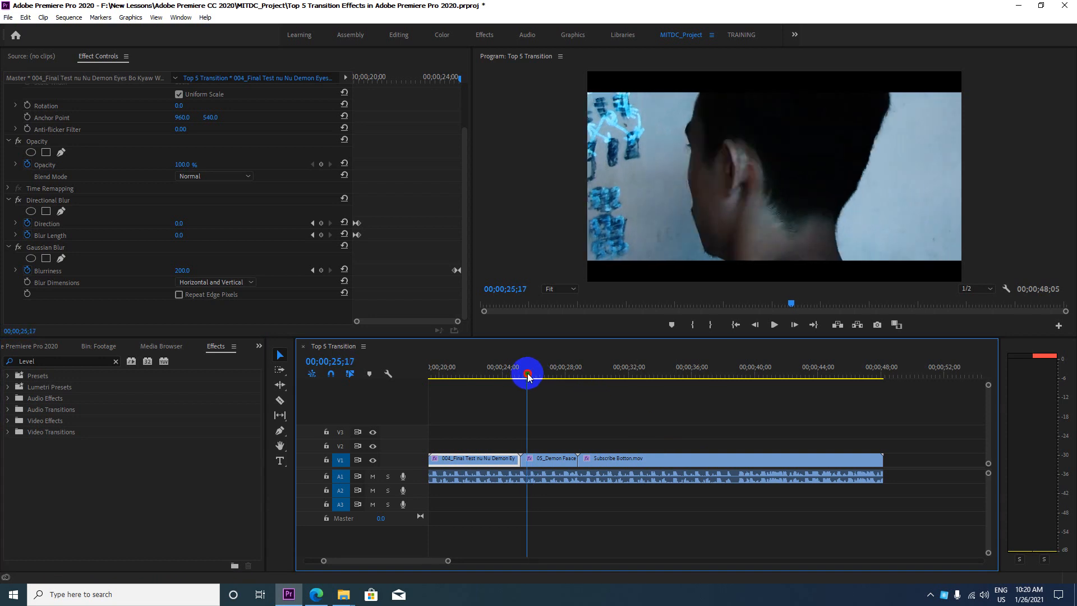
drag(527, 374, 519, 378)
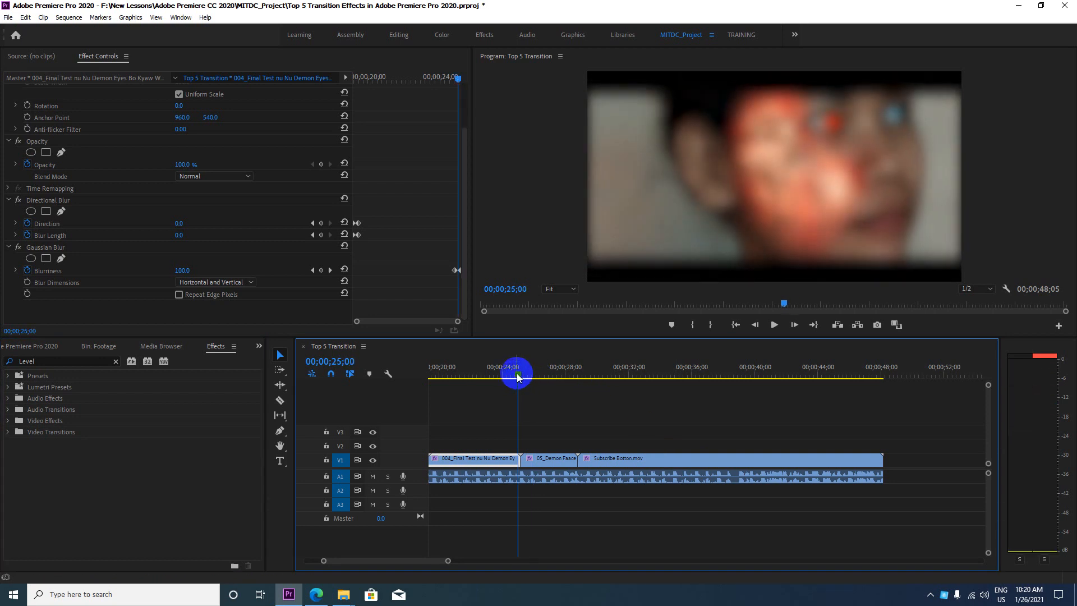
drag(517, 377, 536, 376)
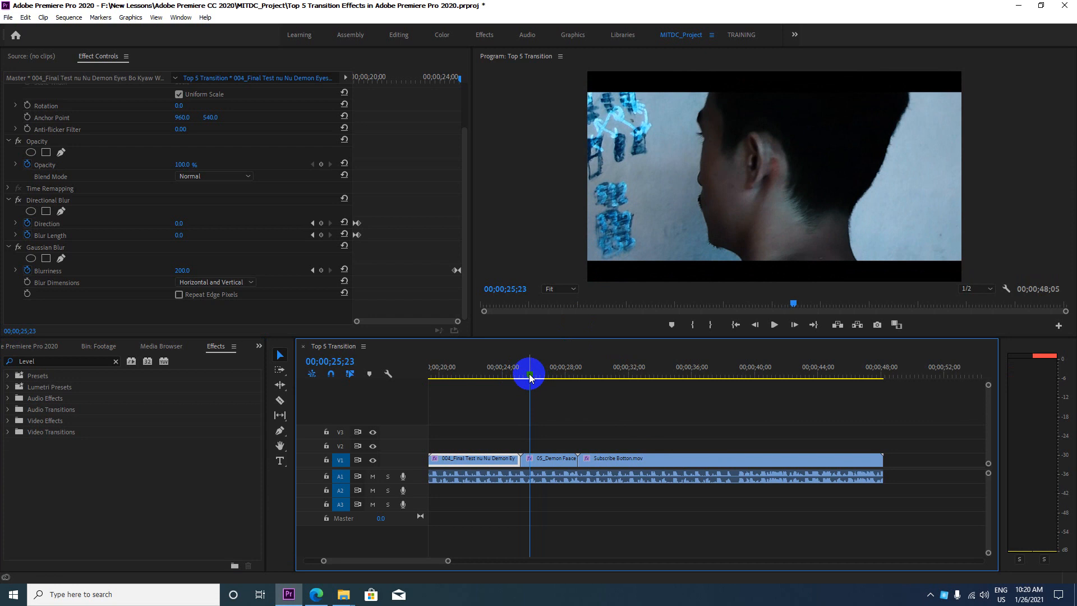
drag(529, 377, 520, 381)
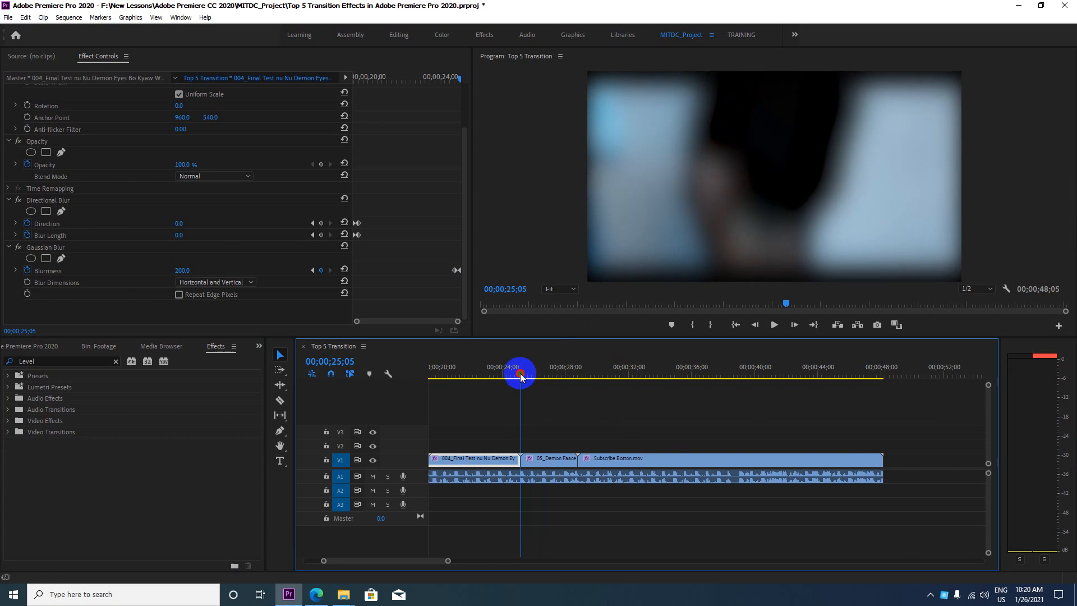
click(1016, 6)
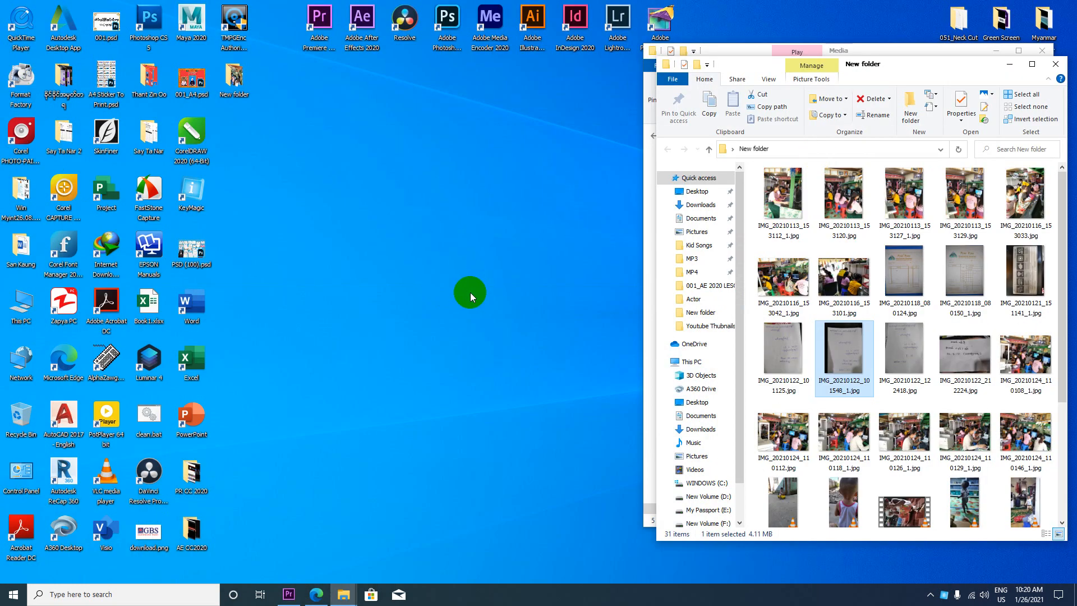